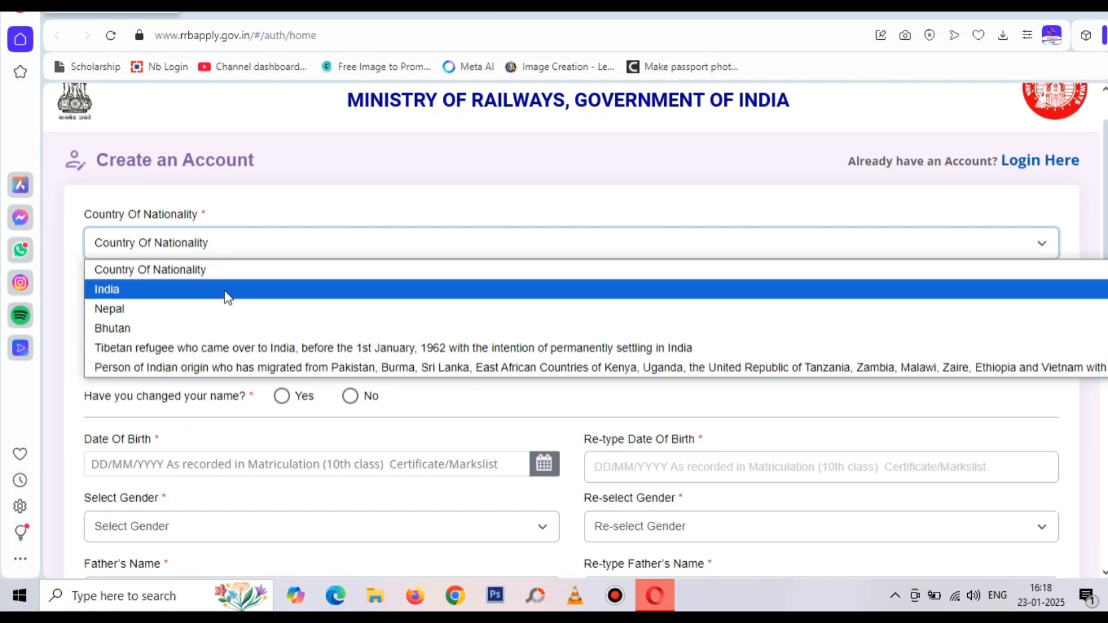
Choose India as the Country Of Nationality on the Create an Account form
click(223, 289)
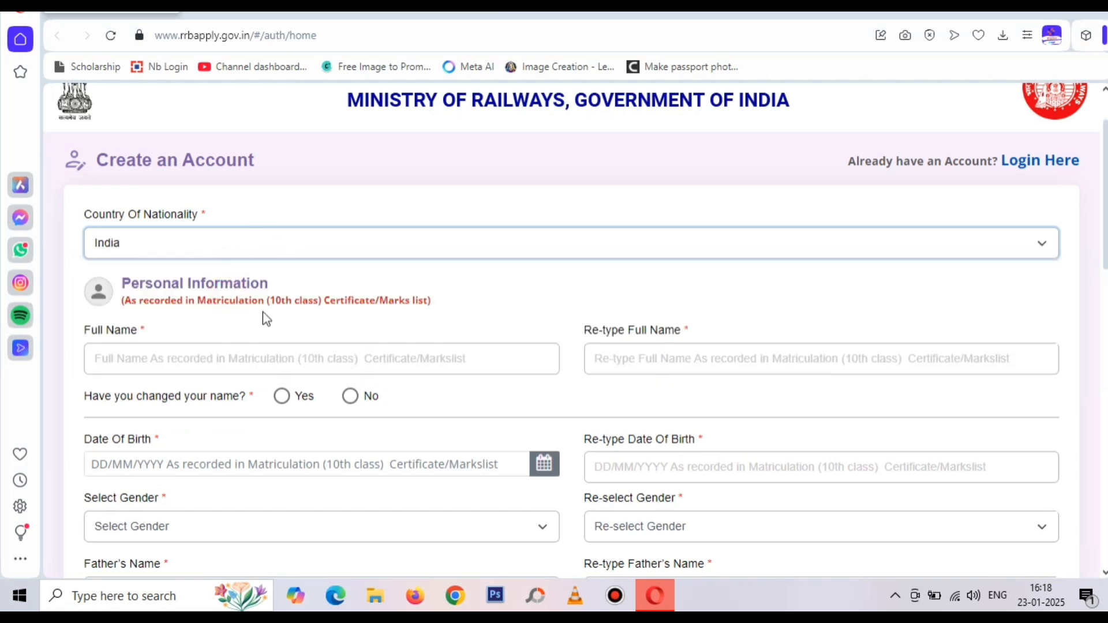
Enter the candidate's full name in both name fields and answer No to name change
click(238, 351)
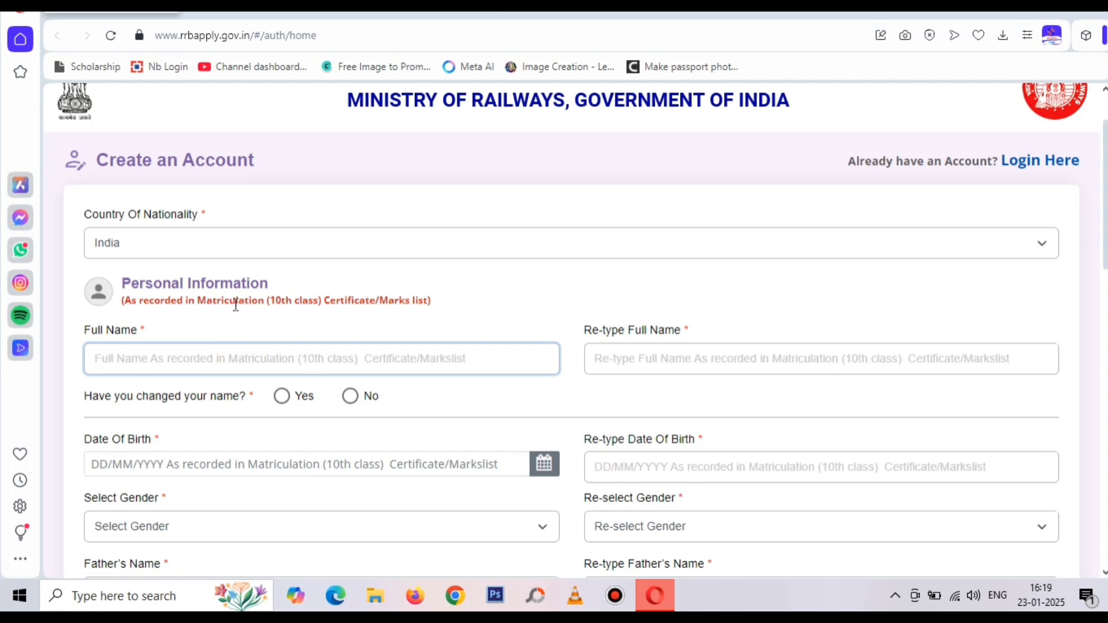
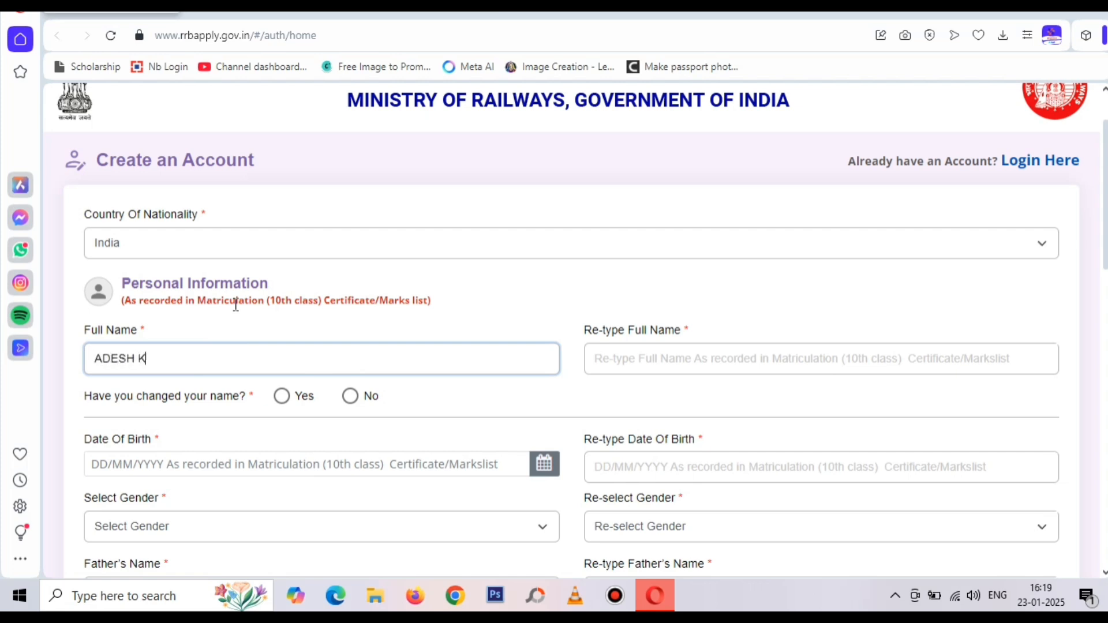
click(604, 357)
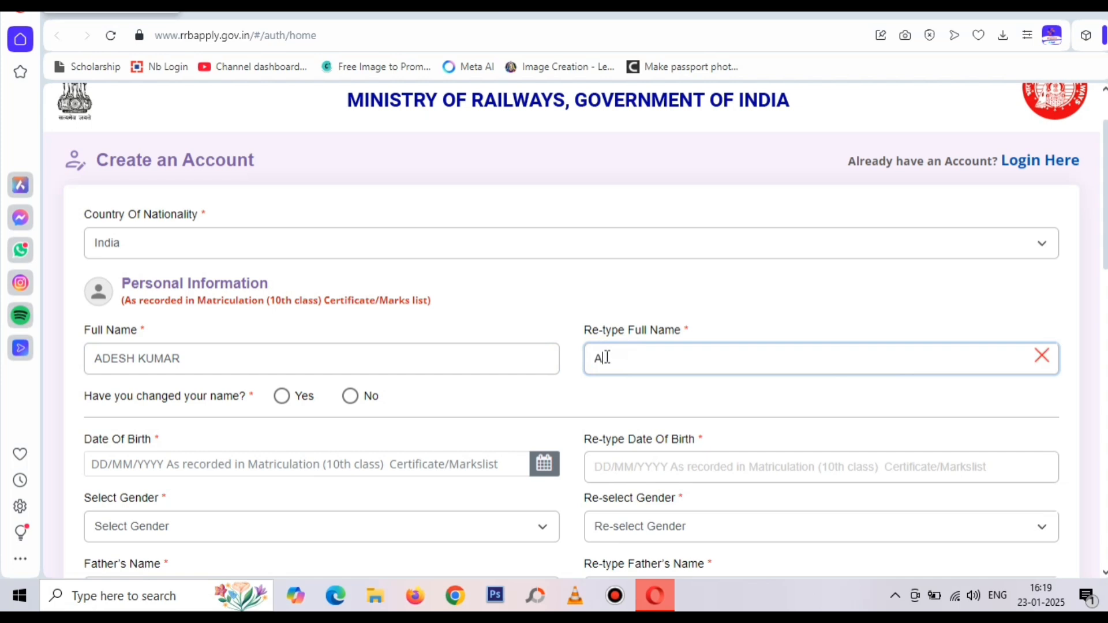
click(584, 284)
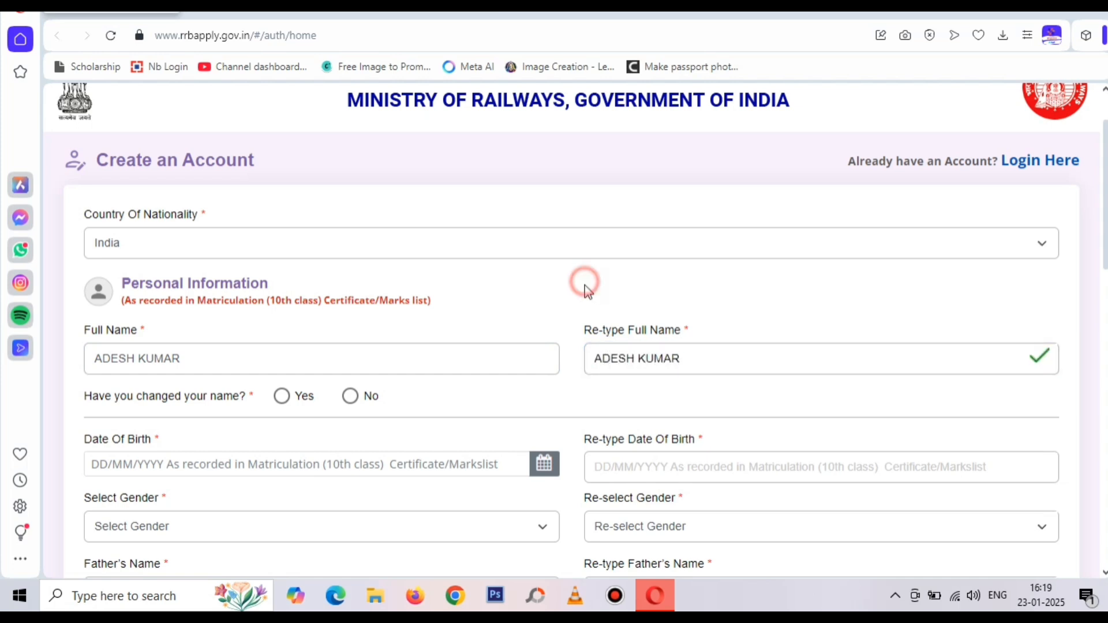
scroll(585, 286, down, 3)
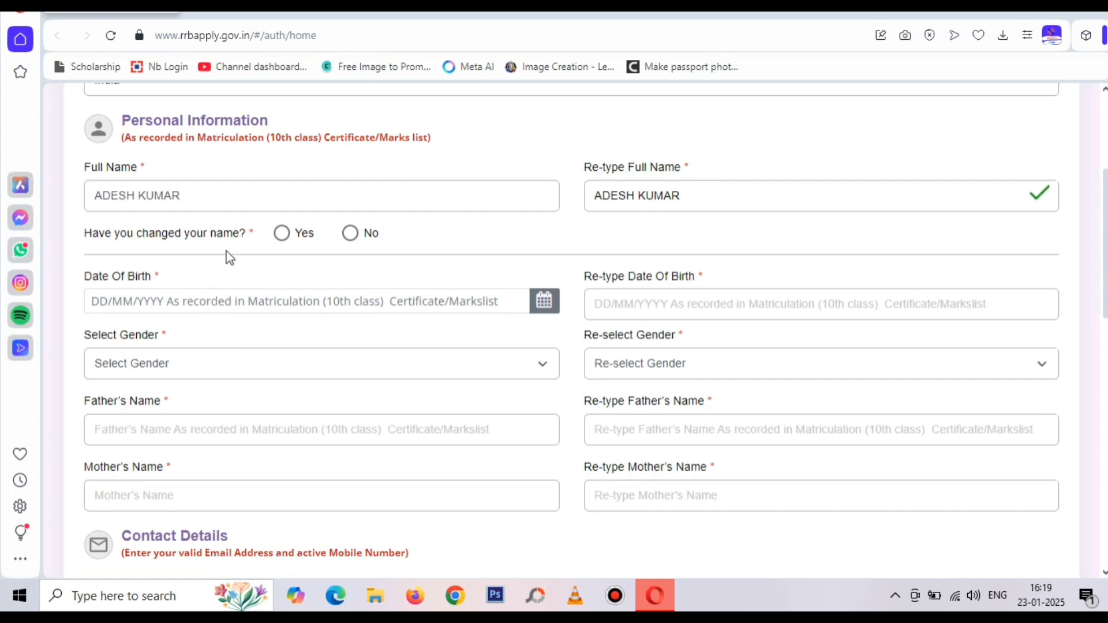
click(350, 234)
click(178, 299)
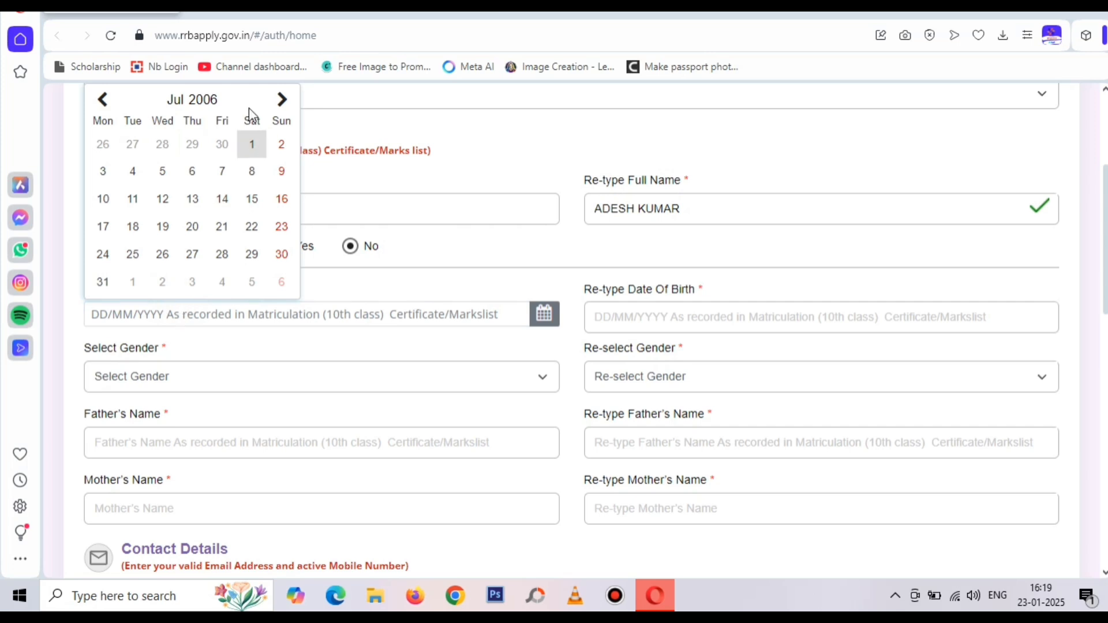
click(204, 109)
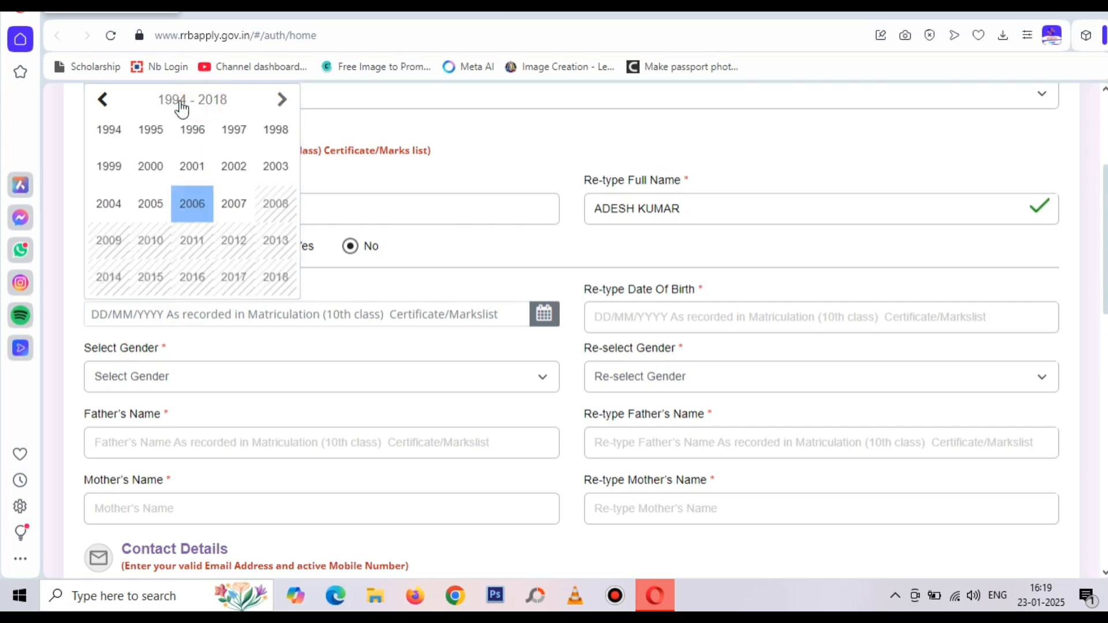
click(116, 203)
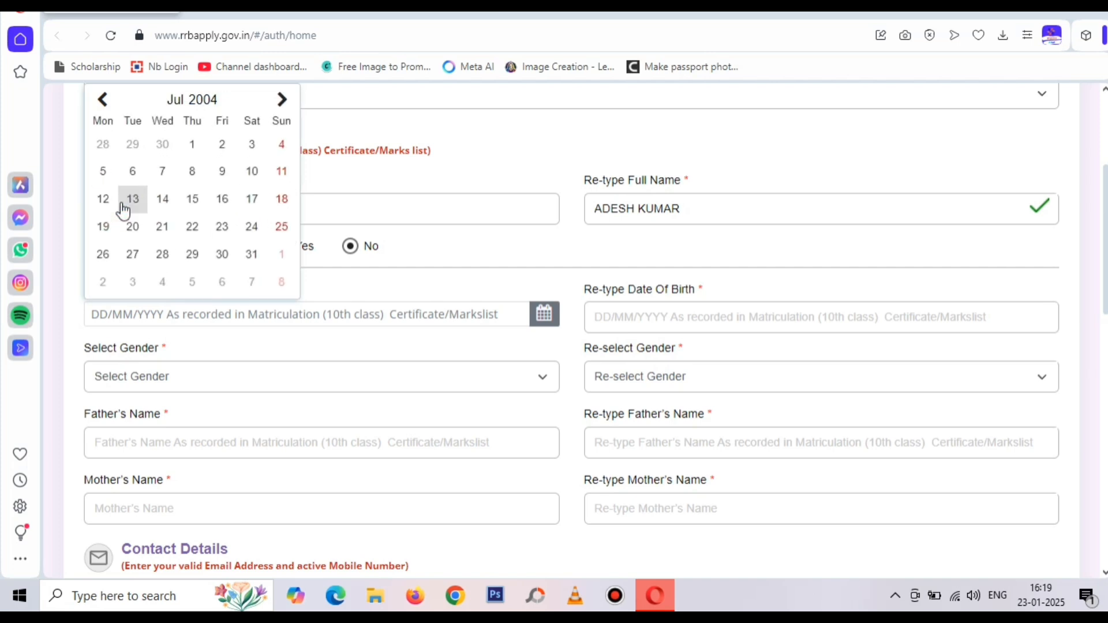
click(165, 199)
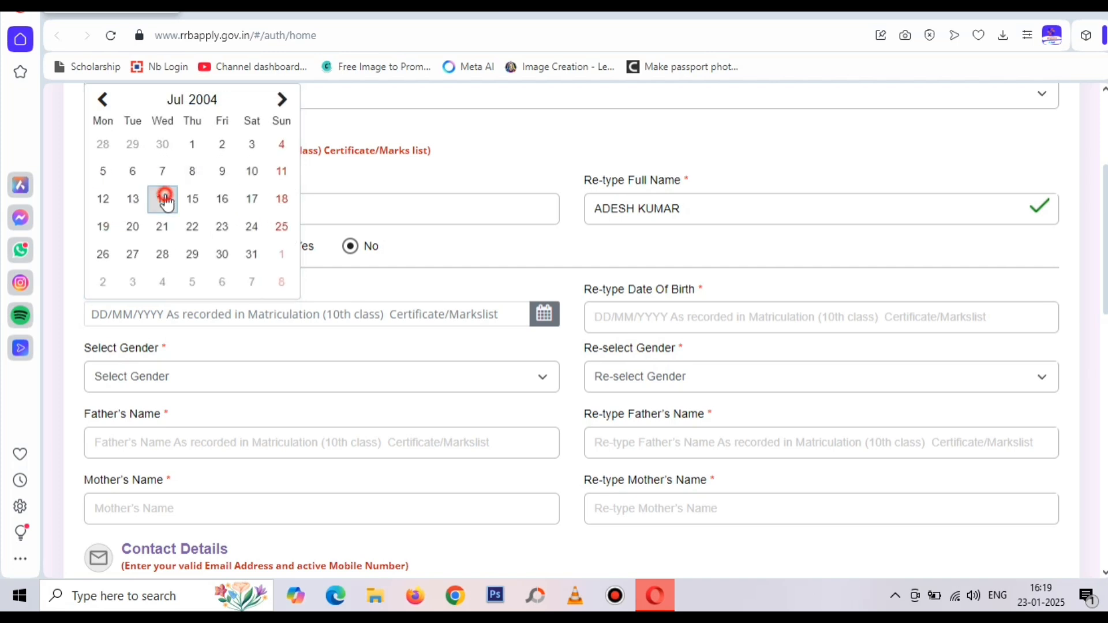
click(618, 316)
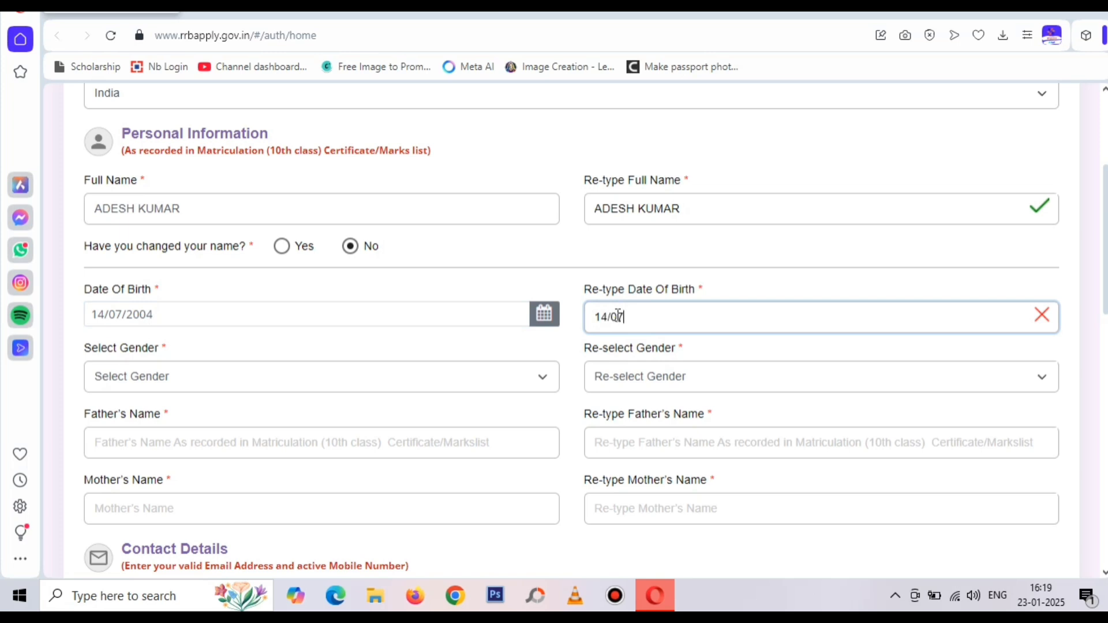
click(676, 262)
Choose Male in both the gender and confirm-gender dropdowns
click(449, 386)
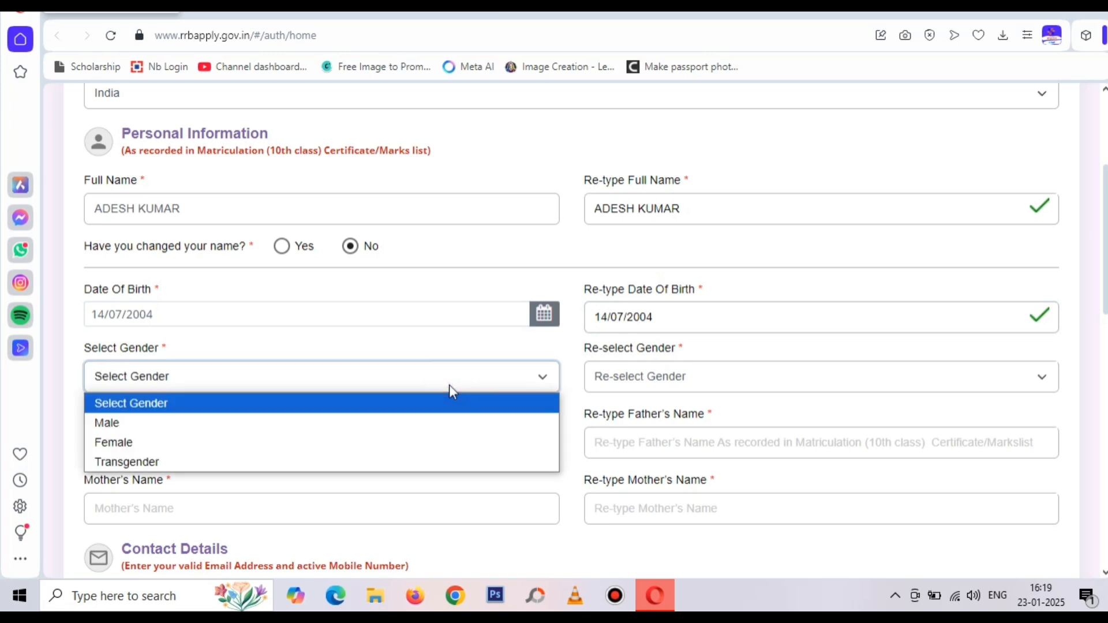
click(439, 423)
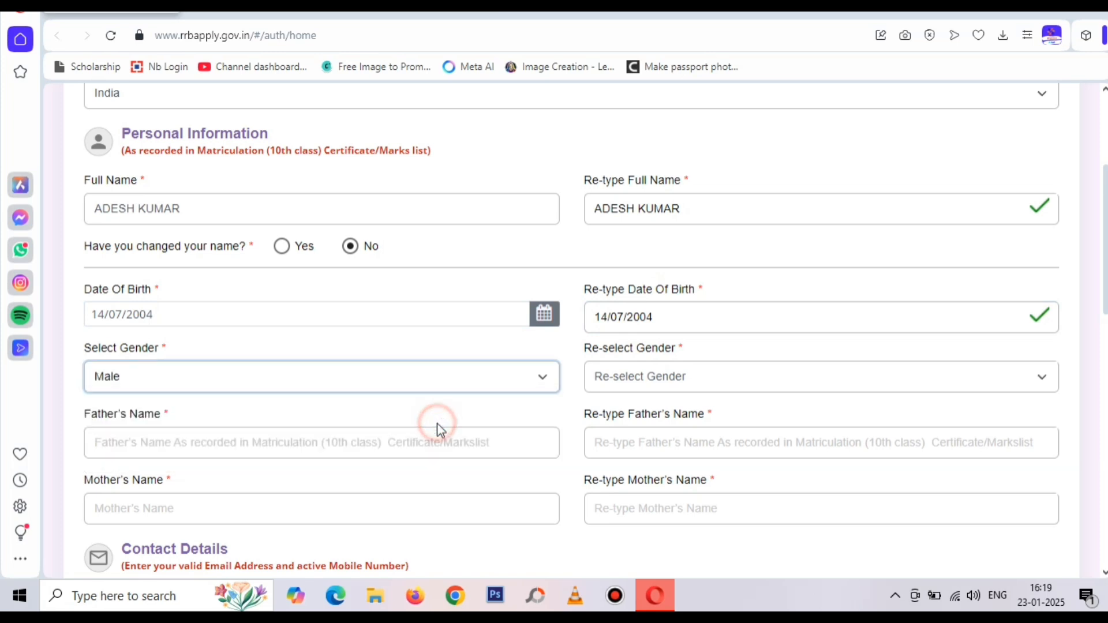
click(669, 377)
click(670, 422)
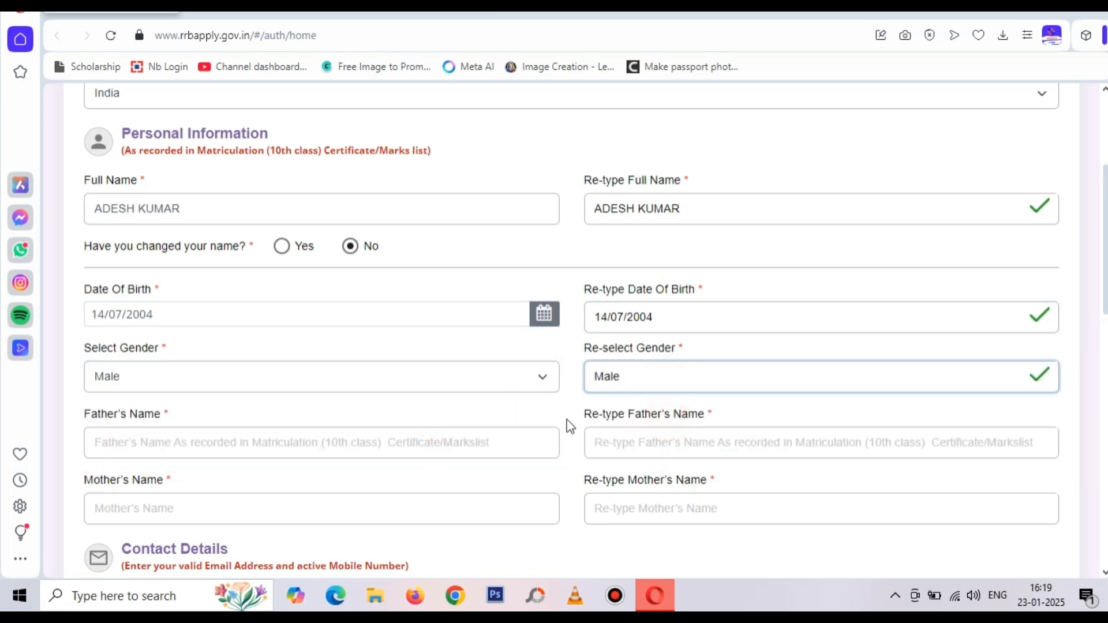
scroll(578, 436, down, 2)
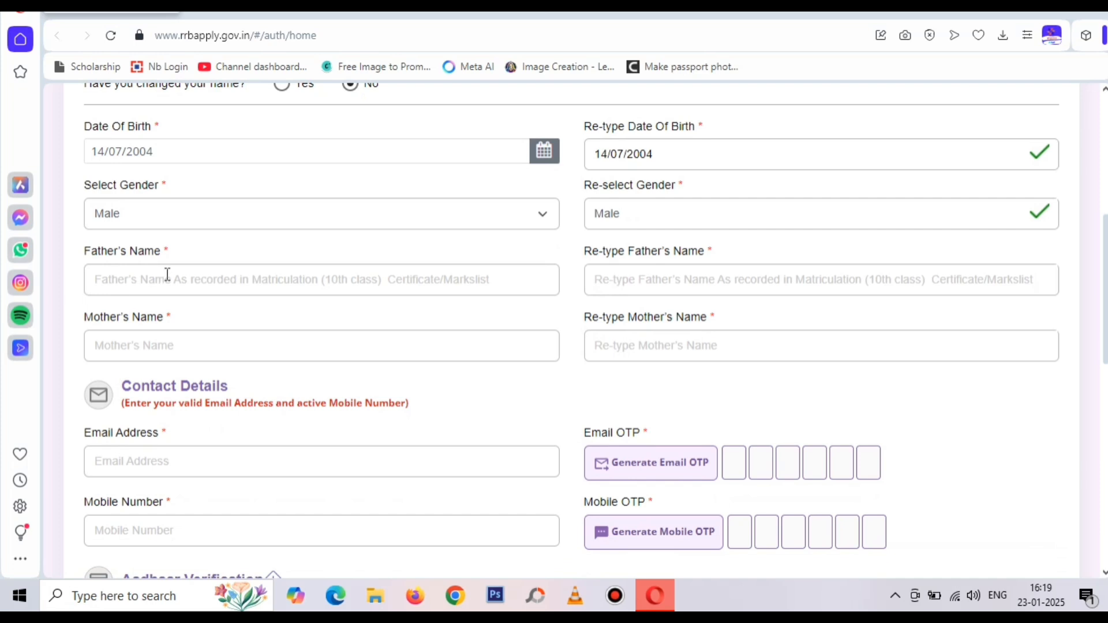
Enter the father's and mother's names, each in both name and confirmation fields
click(167, 275)
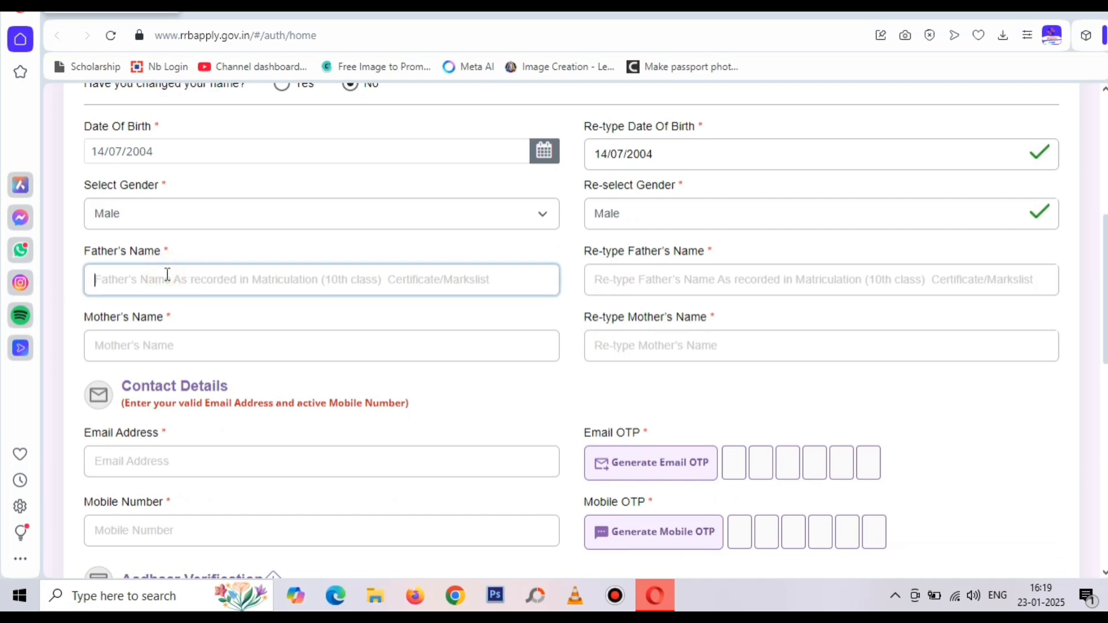
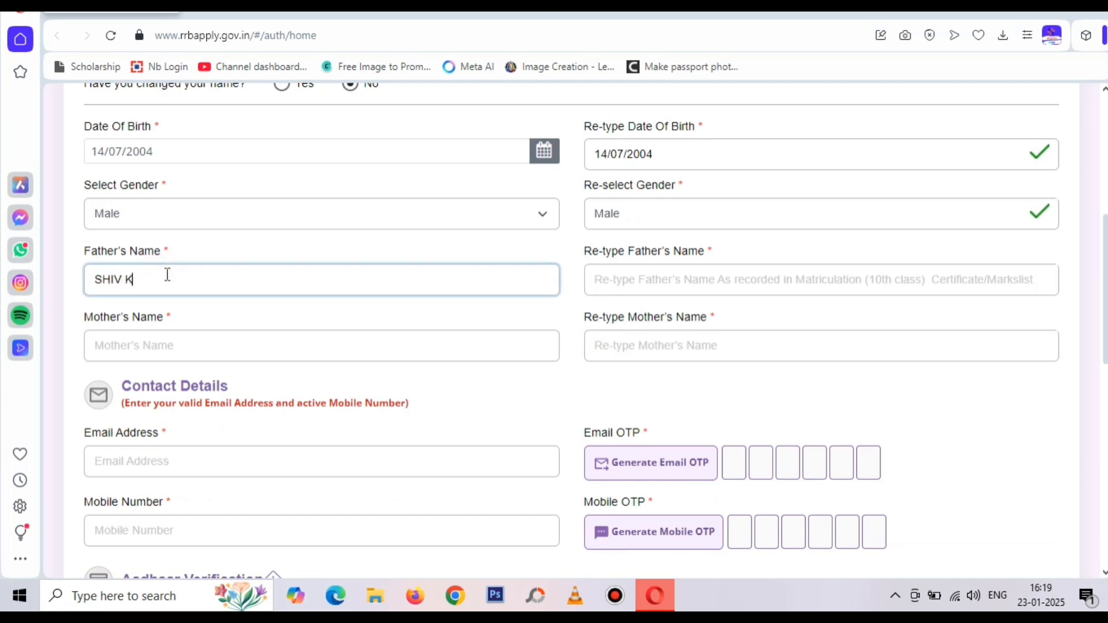
click(679, 280)
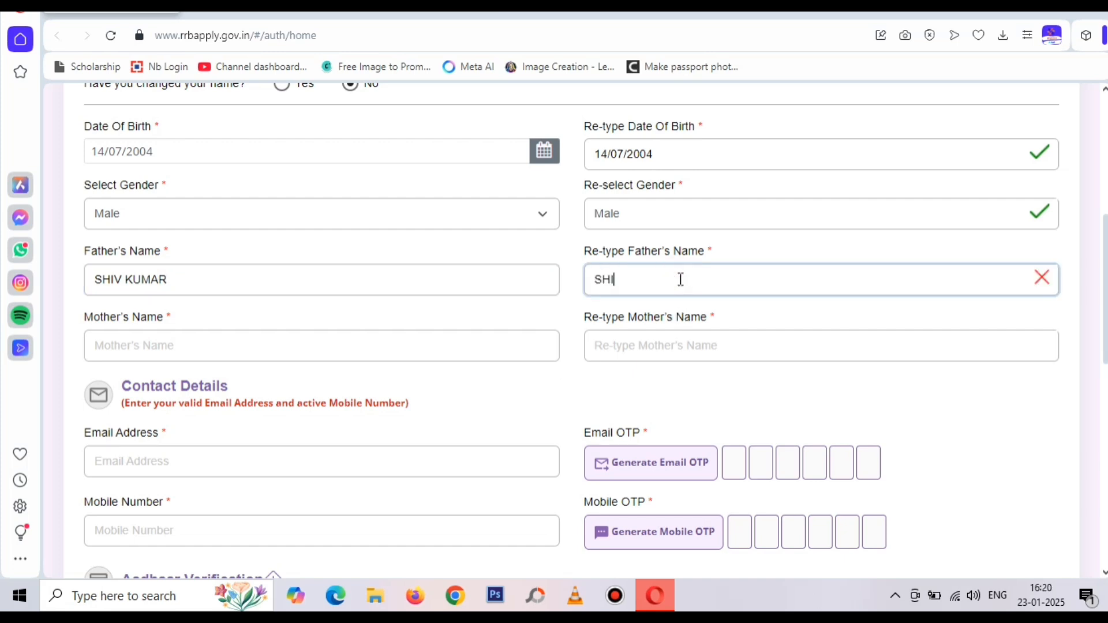
click(434, 352)
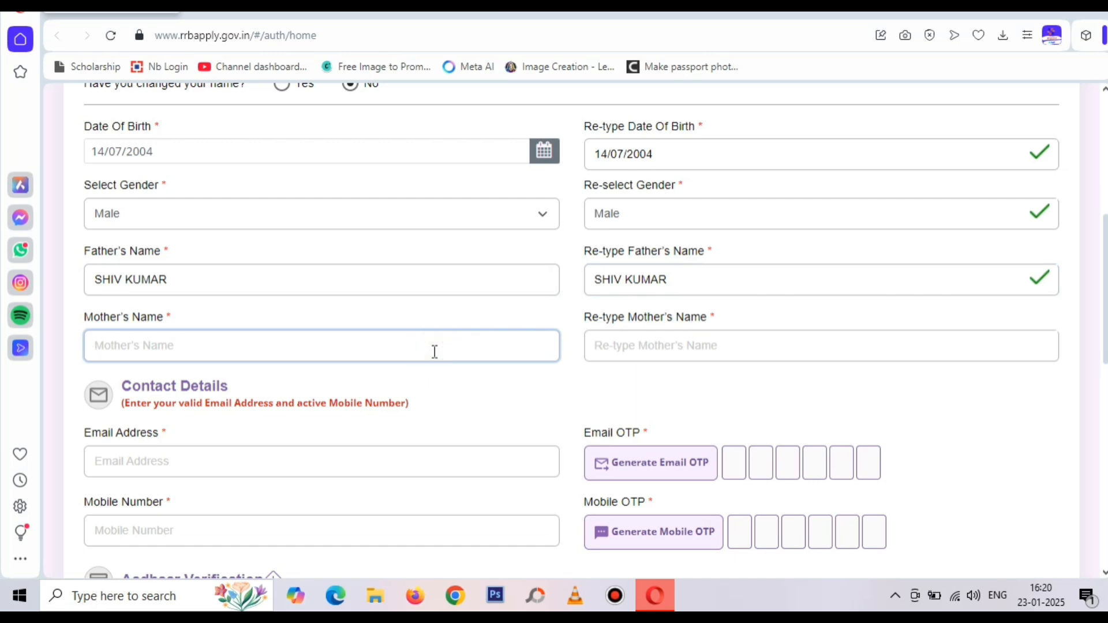
click(703, 352)
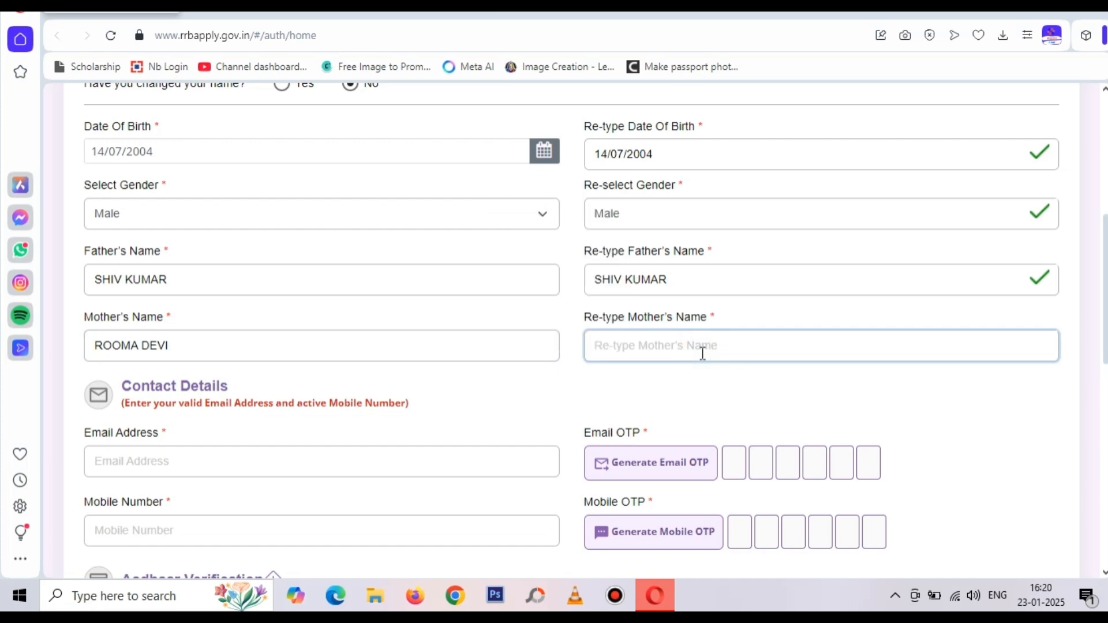
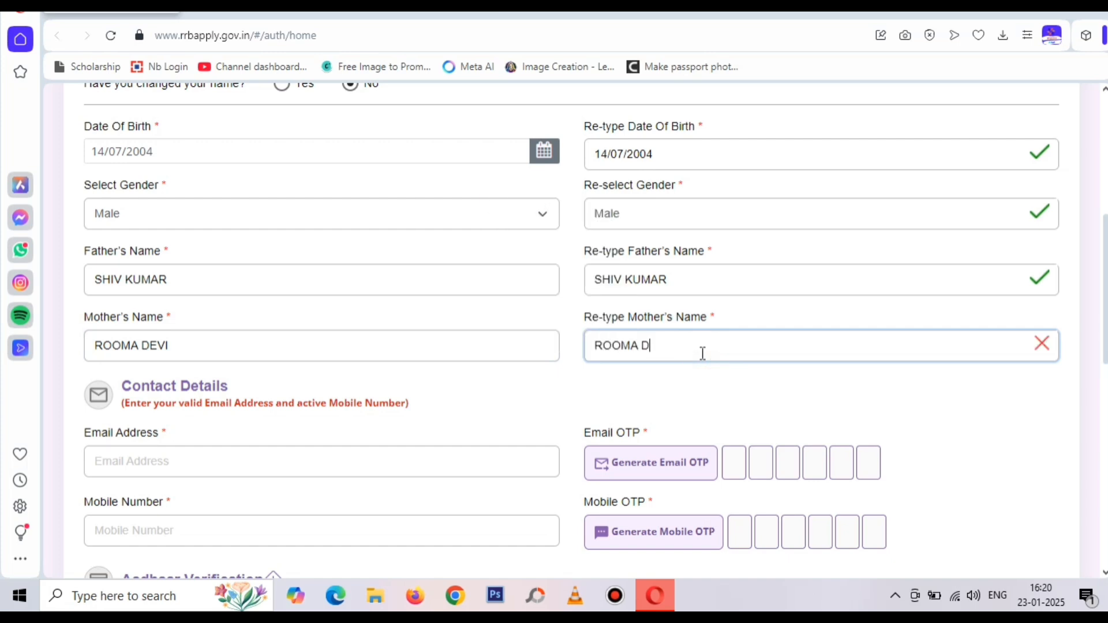
click(701, 399)
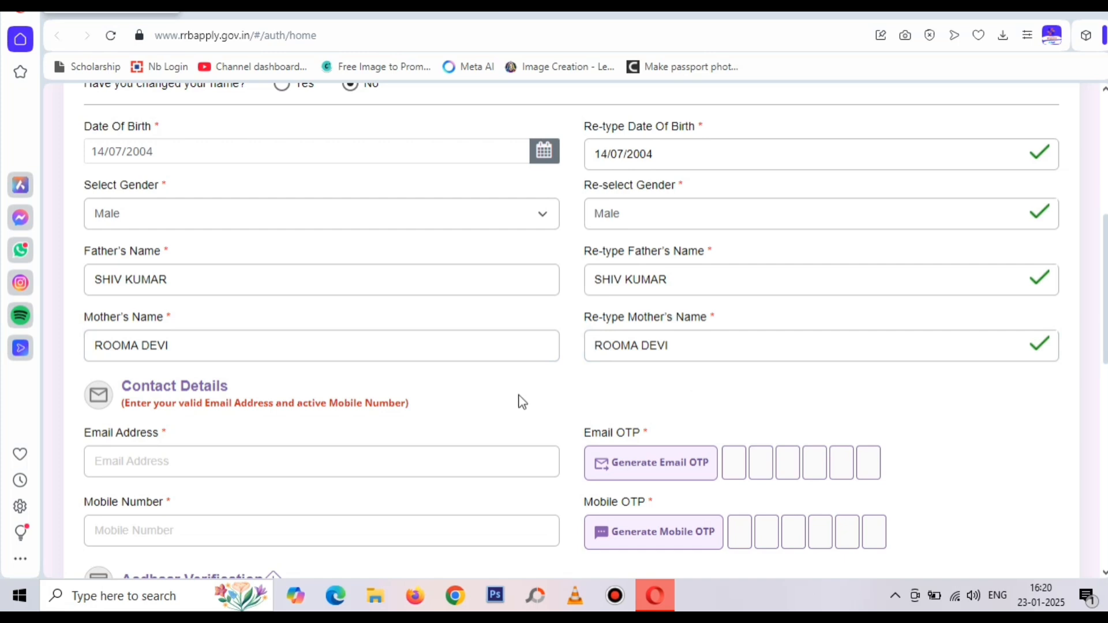
Fill in the candidate's e-mail address, correcting a typo
scroll(519, 400, down, 1)
click(425, 386)
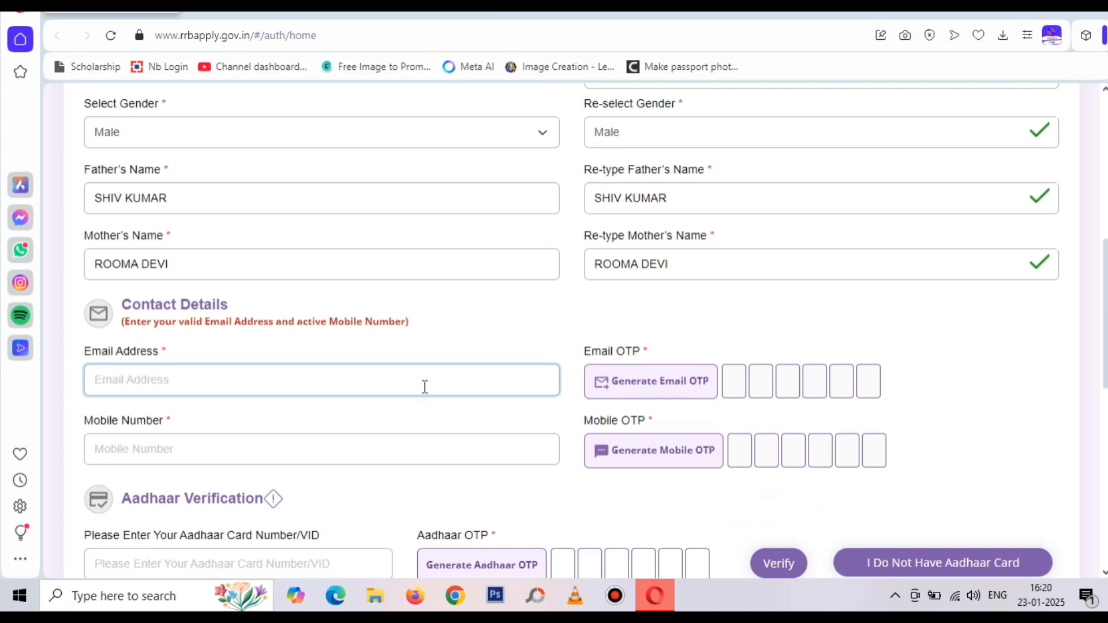
key(BackSpace)
key(BackSpace)
key(BackSpace)
key(BackSpace)
key(BackSpace)
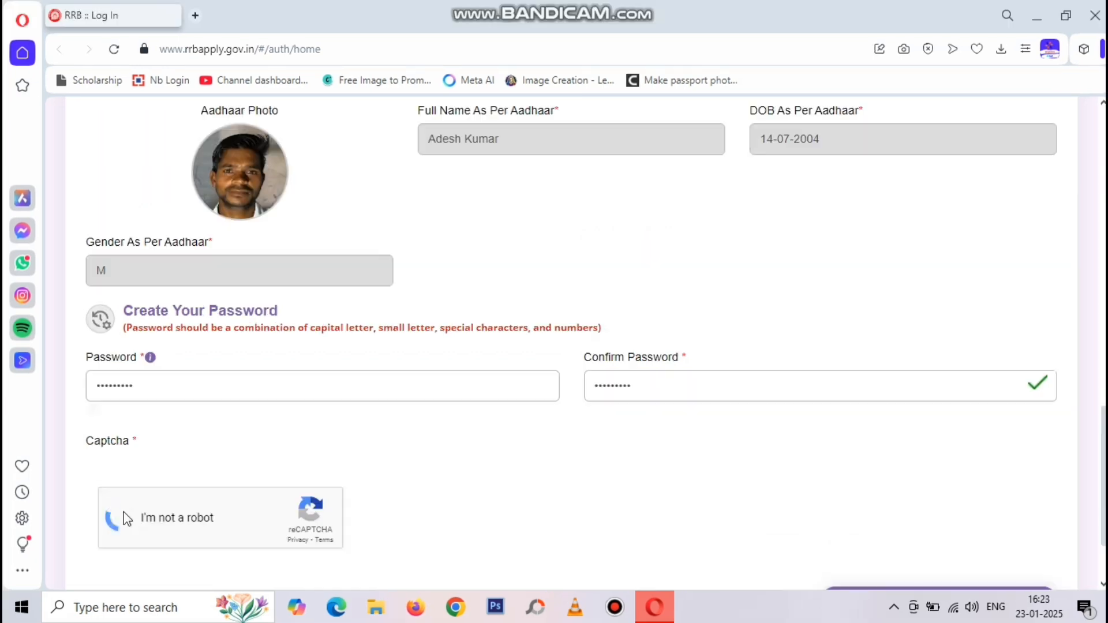
Pass the captcha, preview and confirm the account details, and create the account despite the warning
click(123, 514)
scroll(404, 502, down, 2)
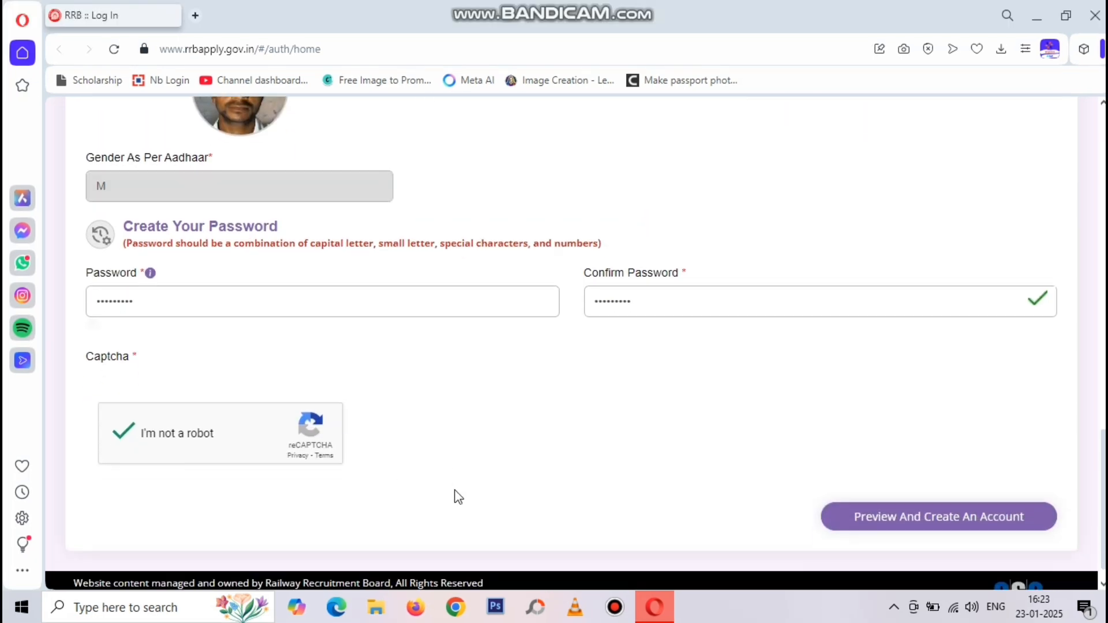
click(844, 487)
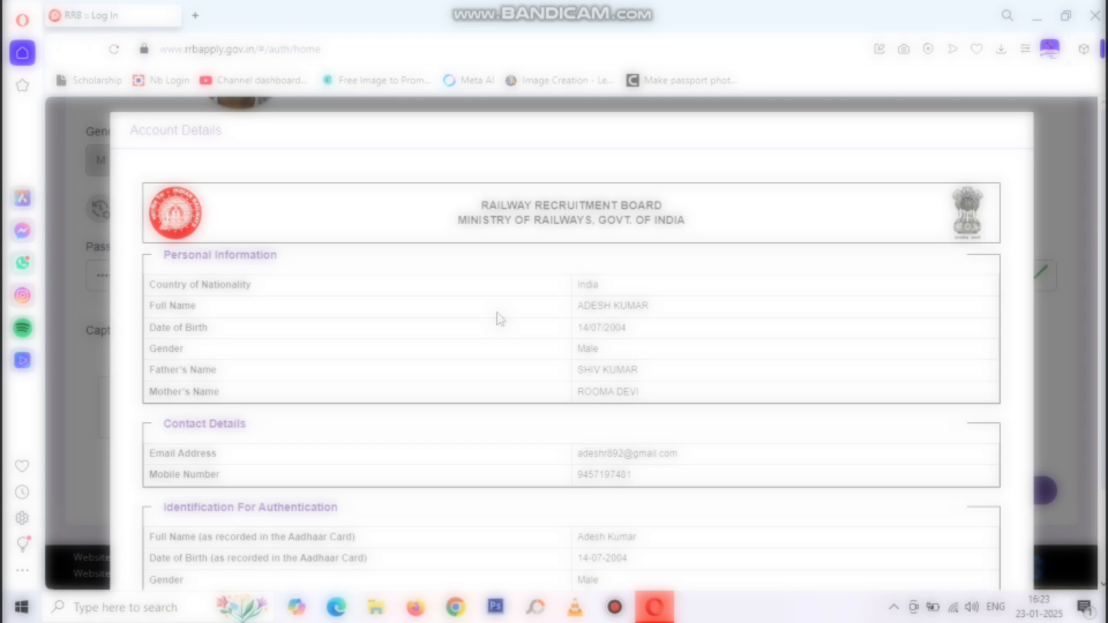
scroll(498, 313, down, 2)
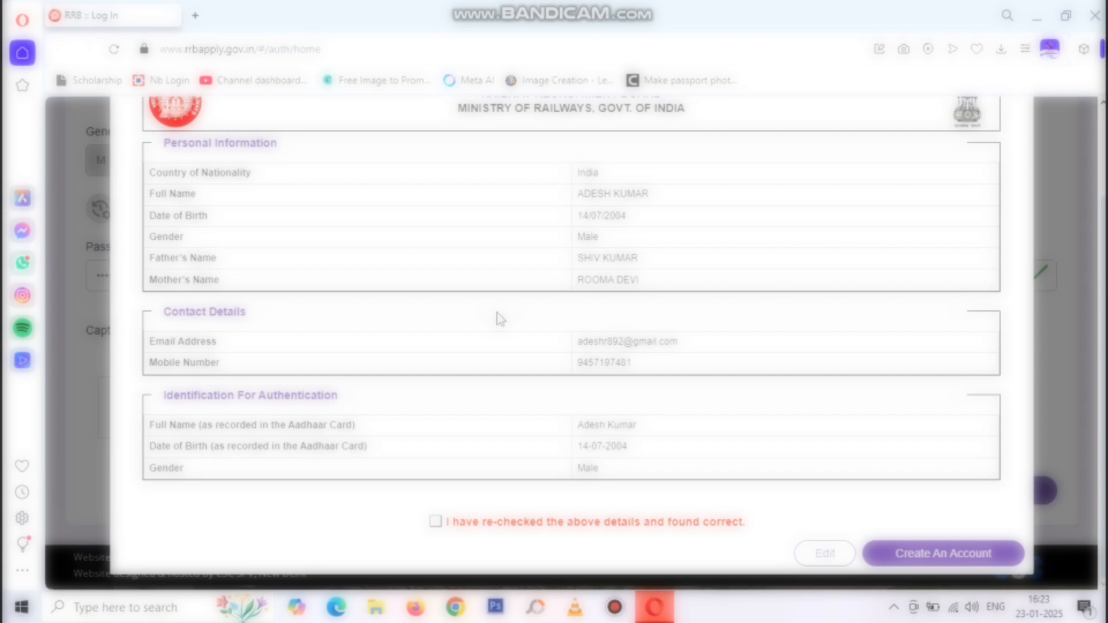
click(436, 522)
click(937, 553)
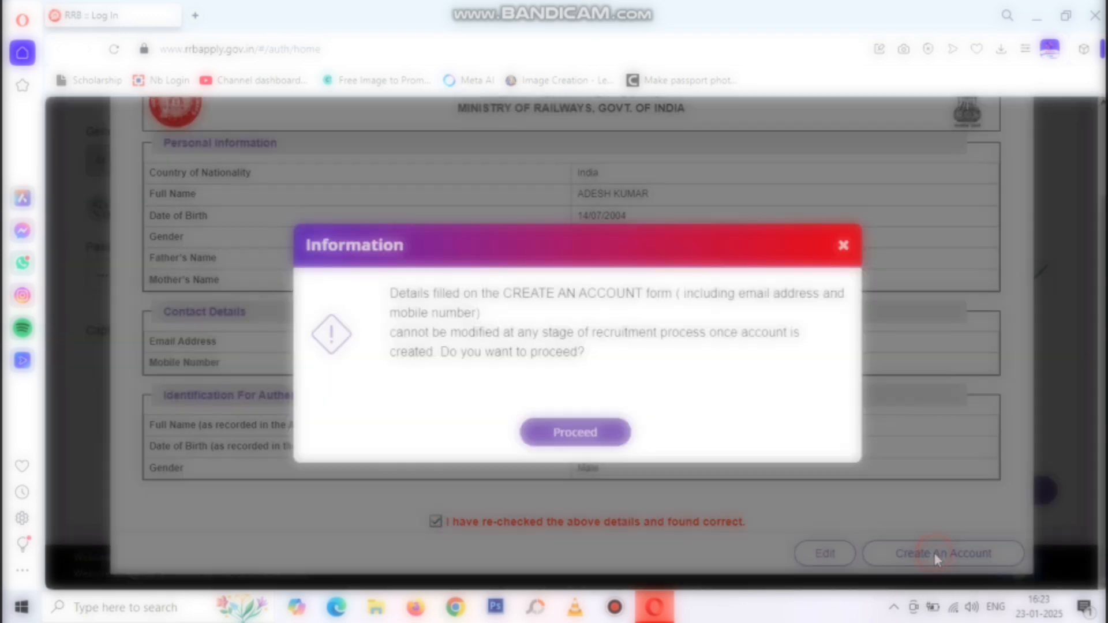
click(560, 427)
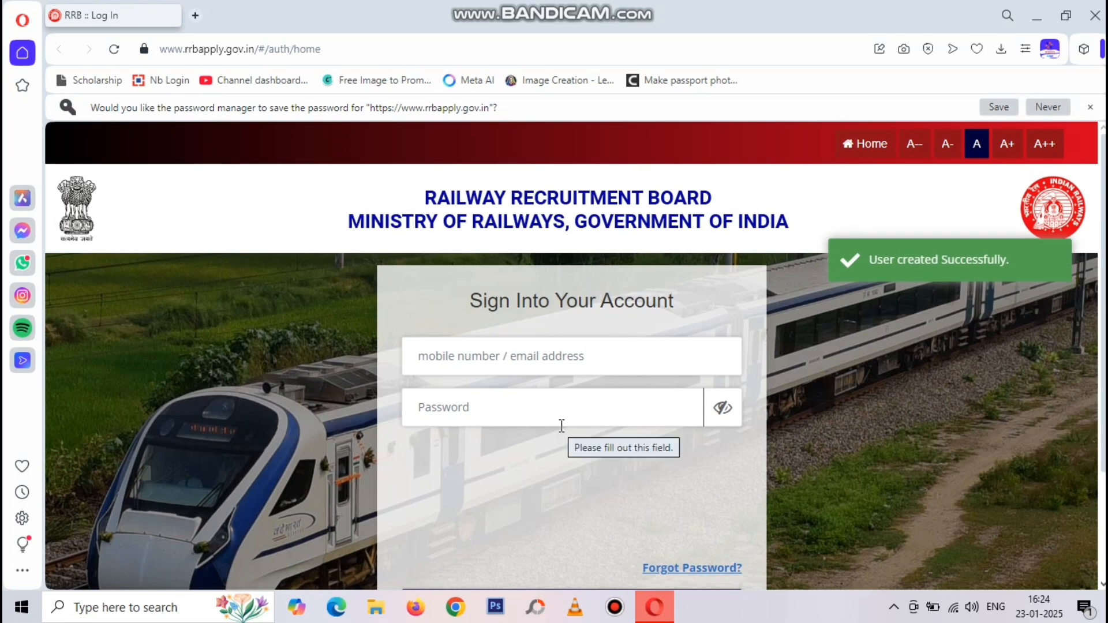
Log in with the registered mobile number and account password after passing the captcha
click(481, 352)
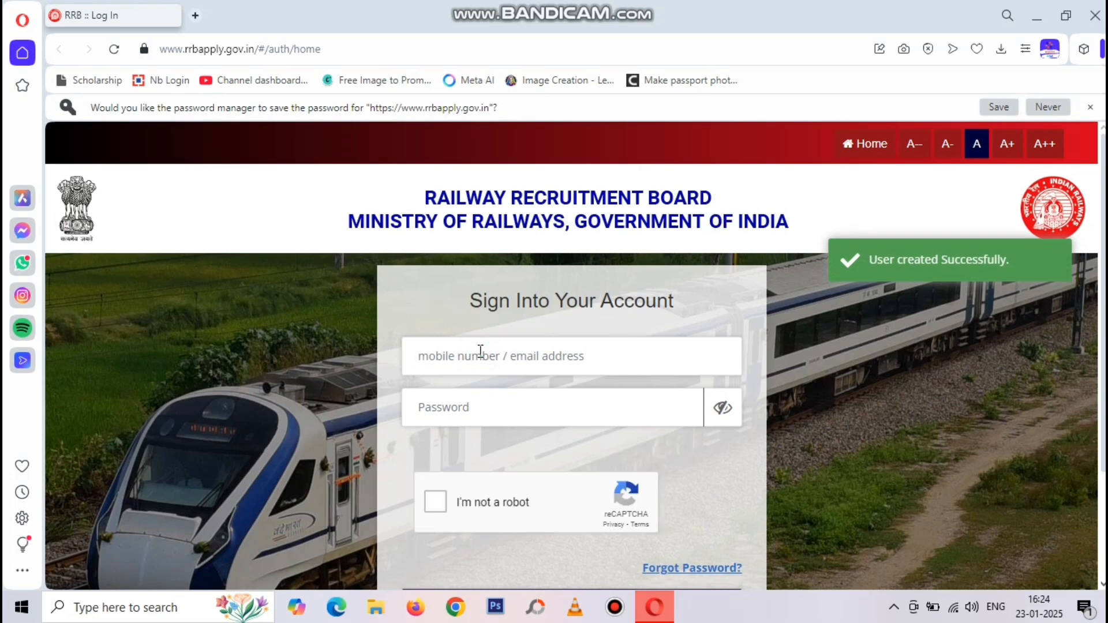
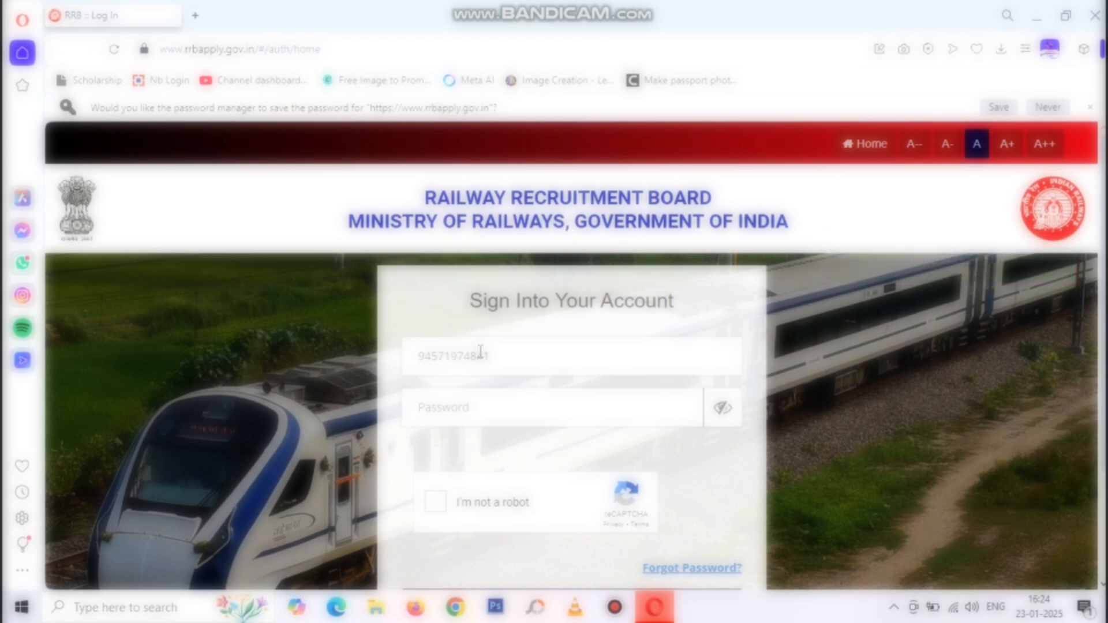
click(482, 353)
key(BackSpace)
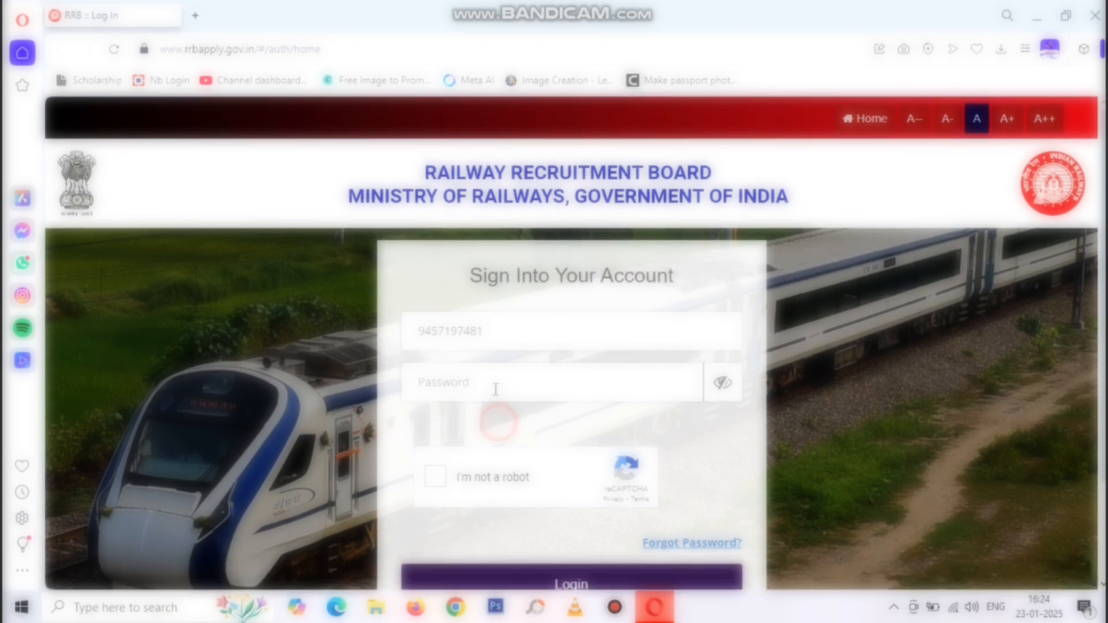
text(*)
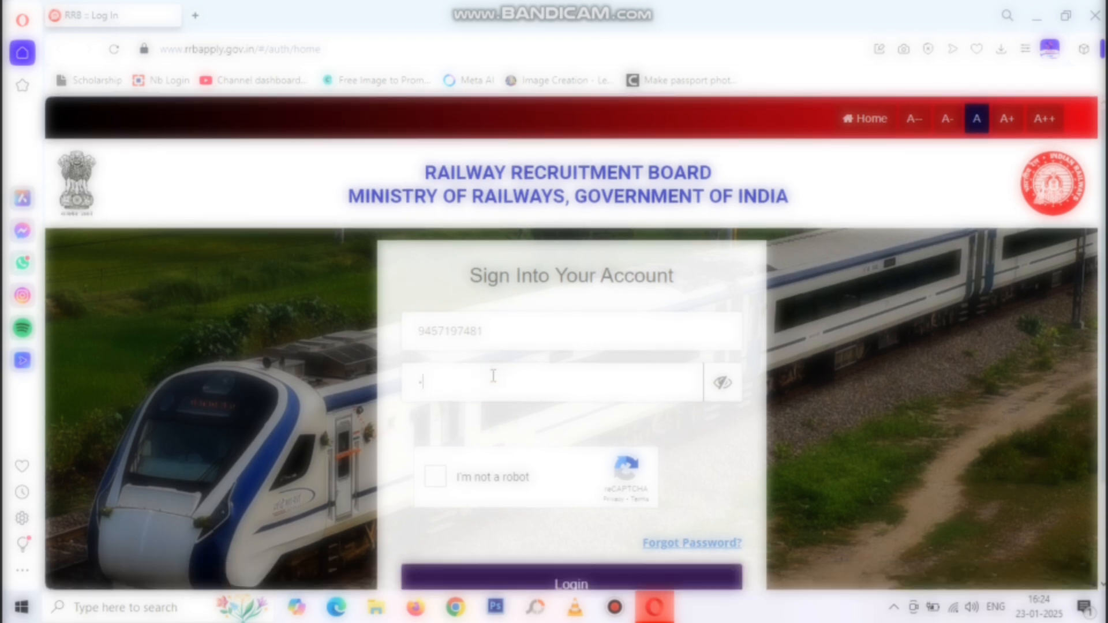
text(********)
click(440, 488)
scroll(565, 473, down, 2)
click(564, 470)
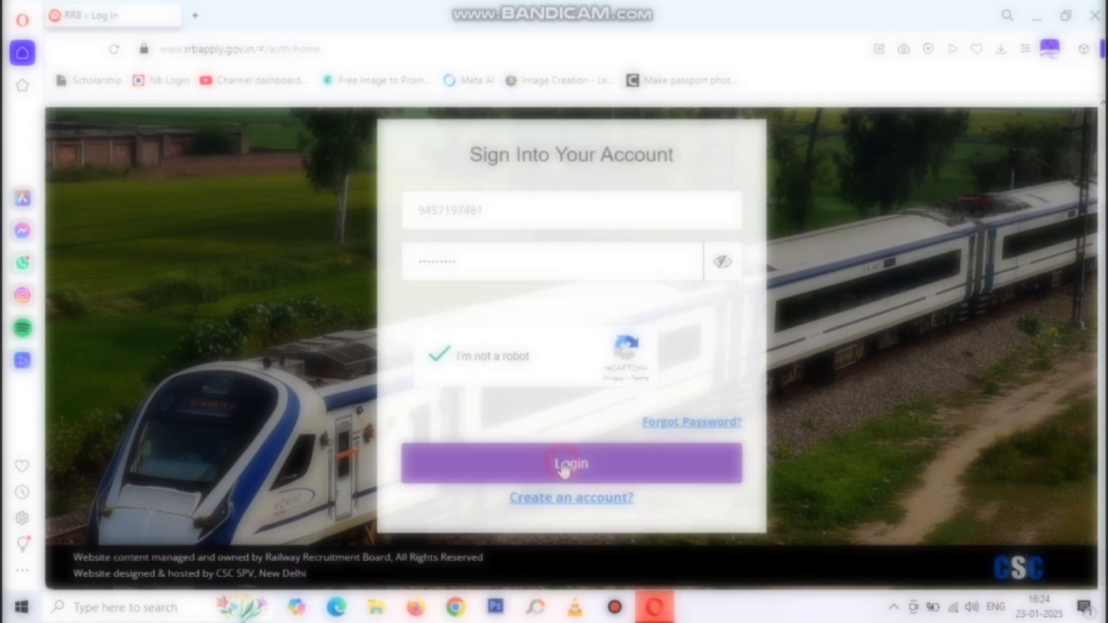
Open the Online Application section and look through the listed notifications
scroll(660, 441, down, 3)
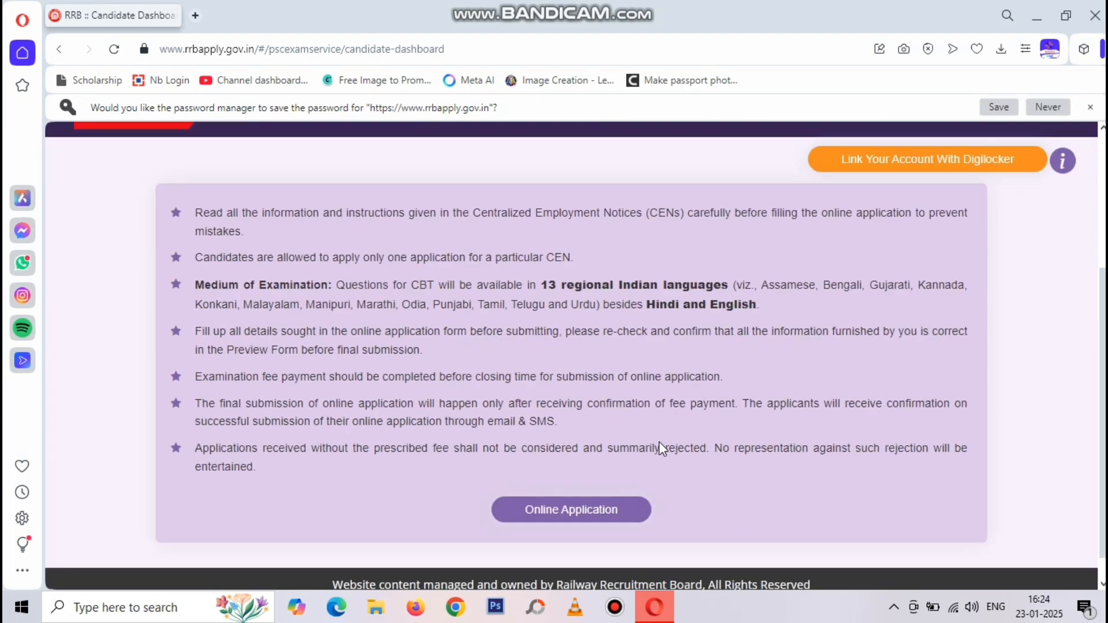
scroll(659, 442, down, 1)
click(585, 479)
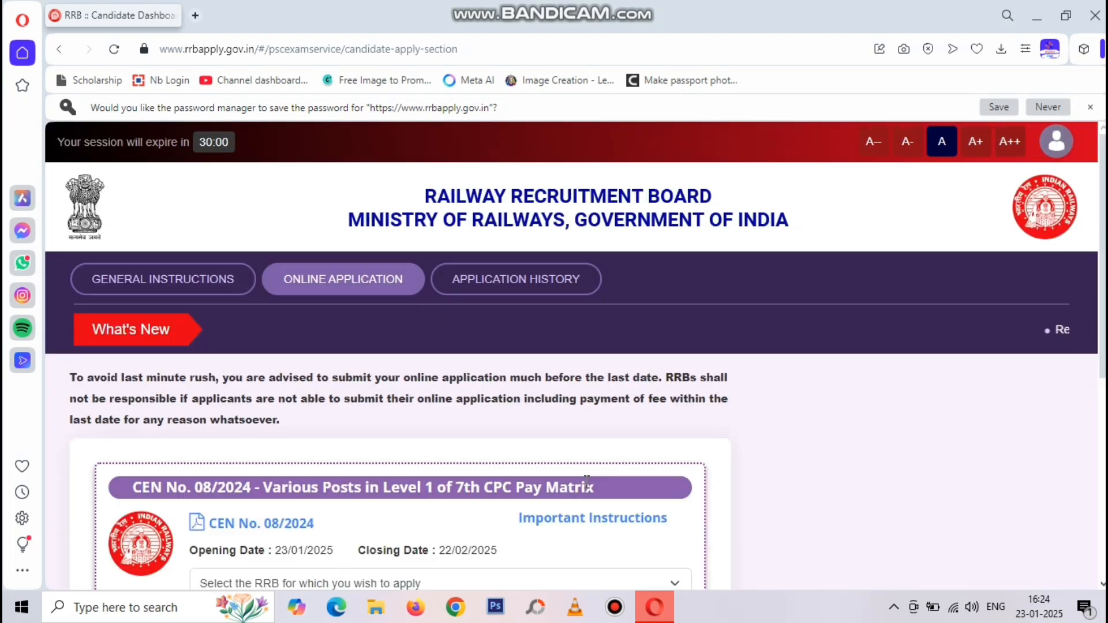
scroll(703, 385, down, 4)
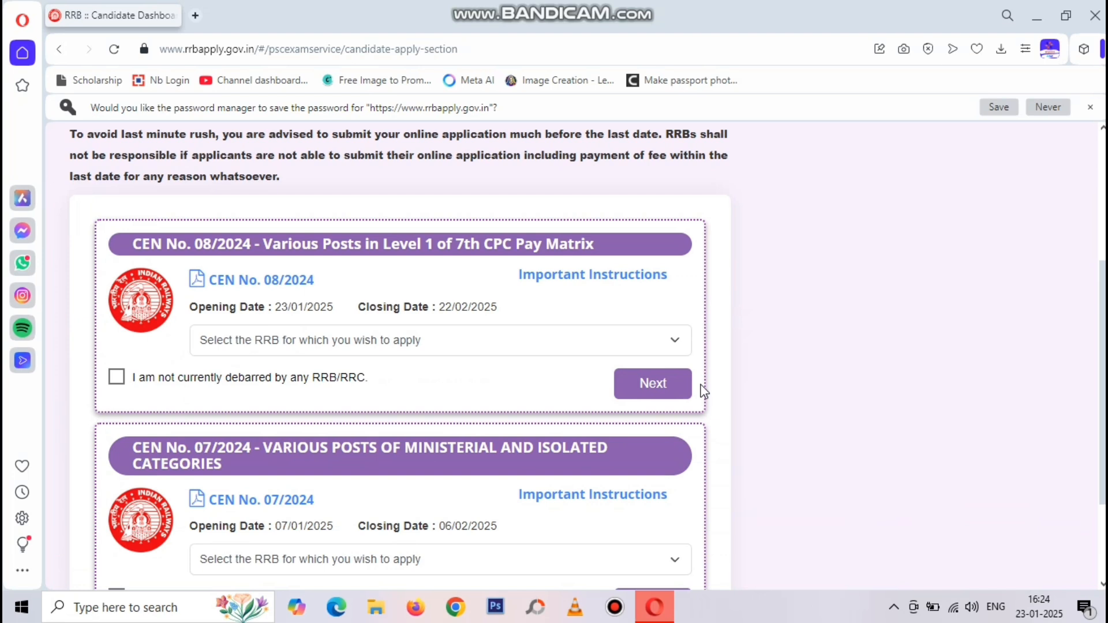
scroll(678, 442, down, 1)
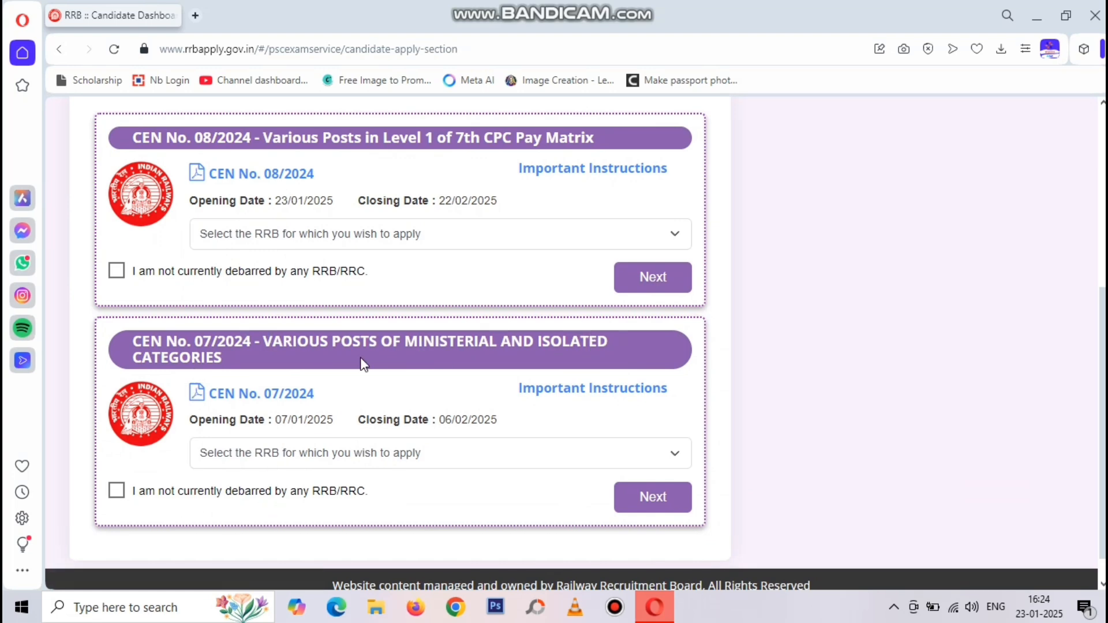
scroll(427, 208, up, 1)
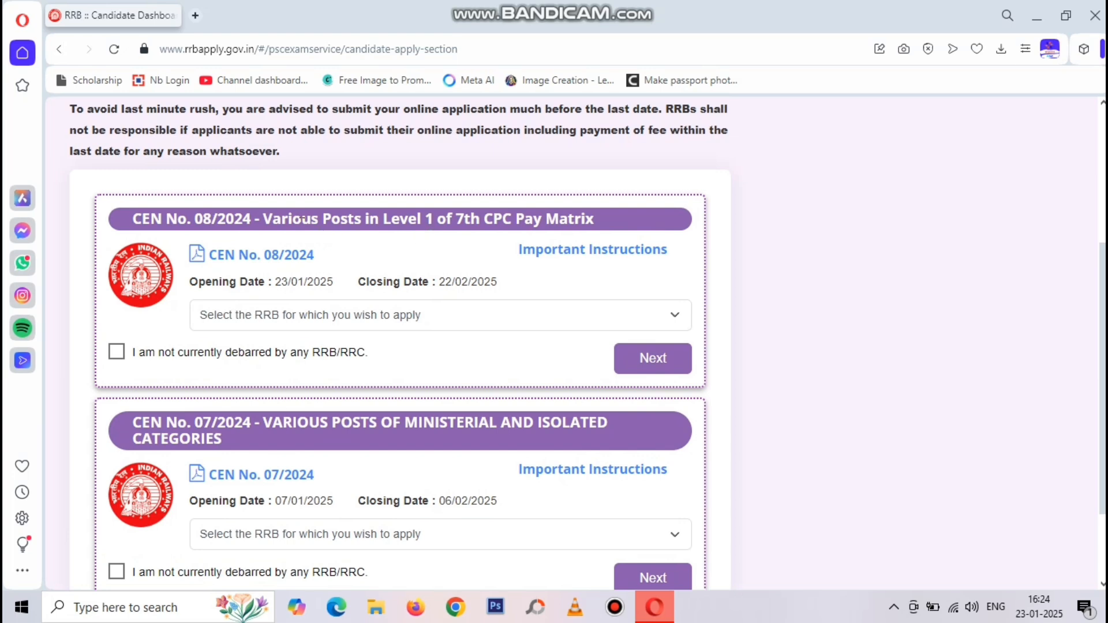
scroll(508, 315, down, 2)
scroll(508, 312, up, 3)
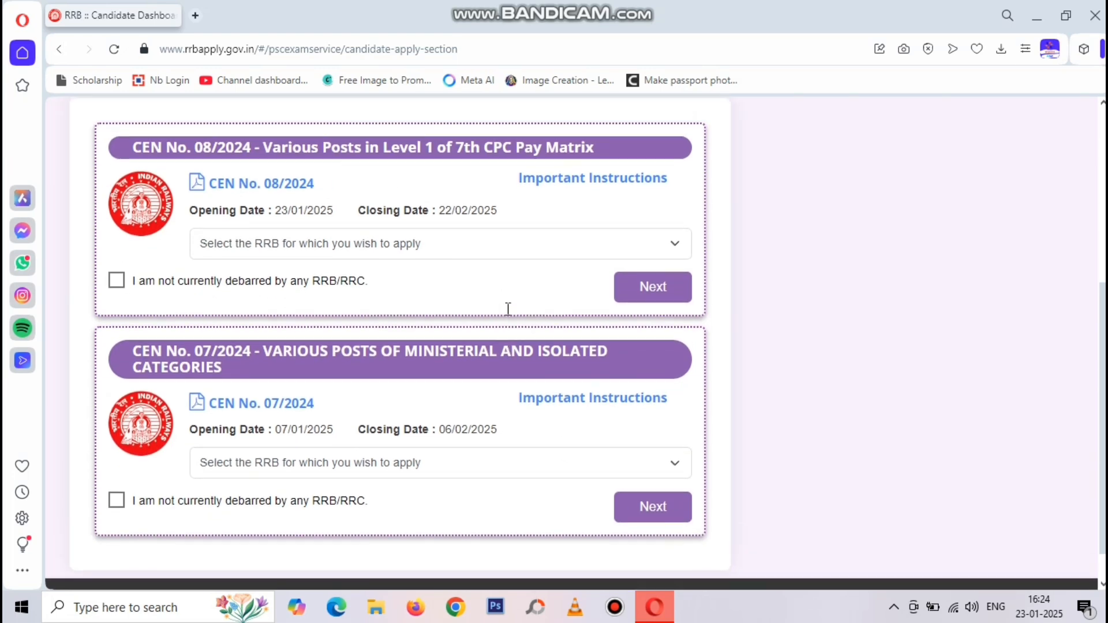
scroll(507, 315, down, 1)
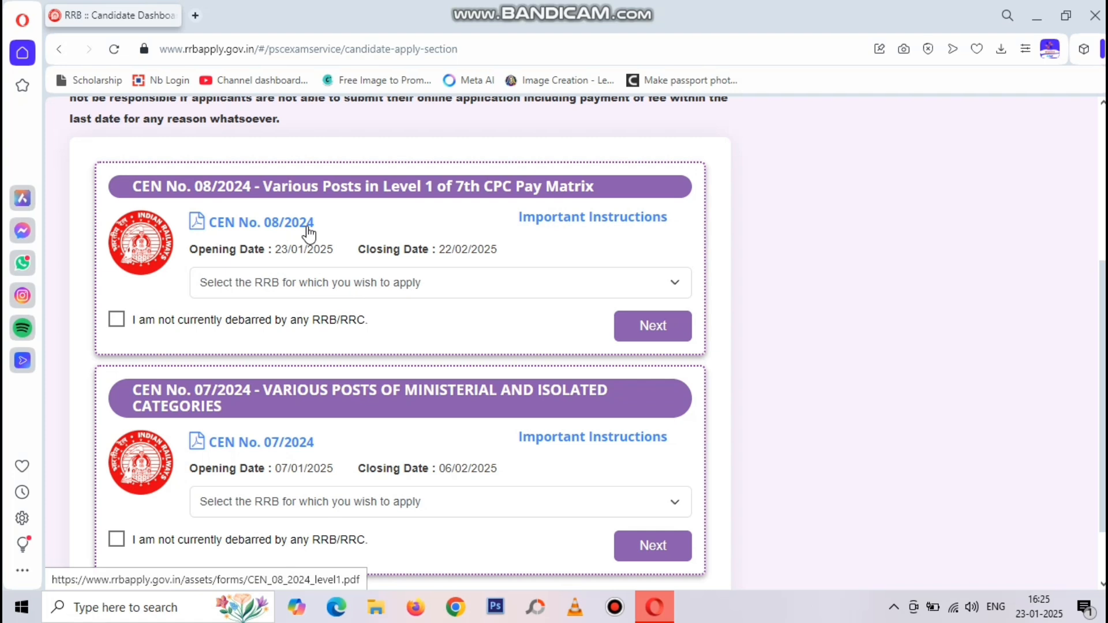
scroll(402, 452, down, 1)
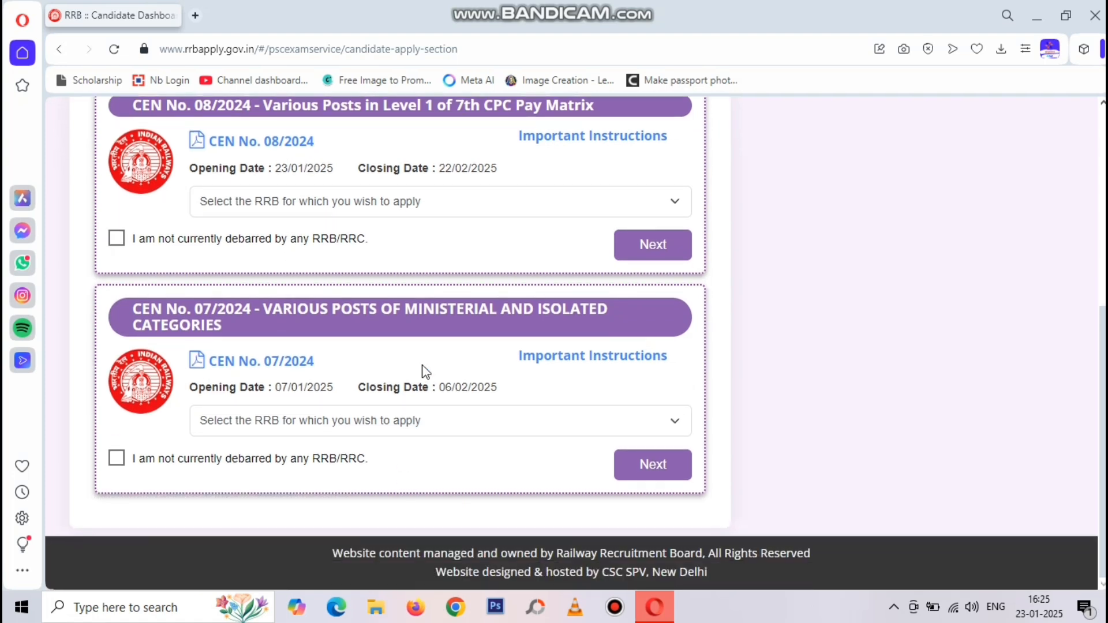
scroll(426, 371, up, 1)
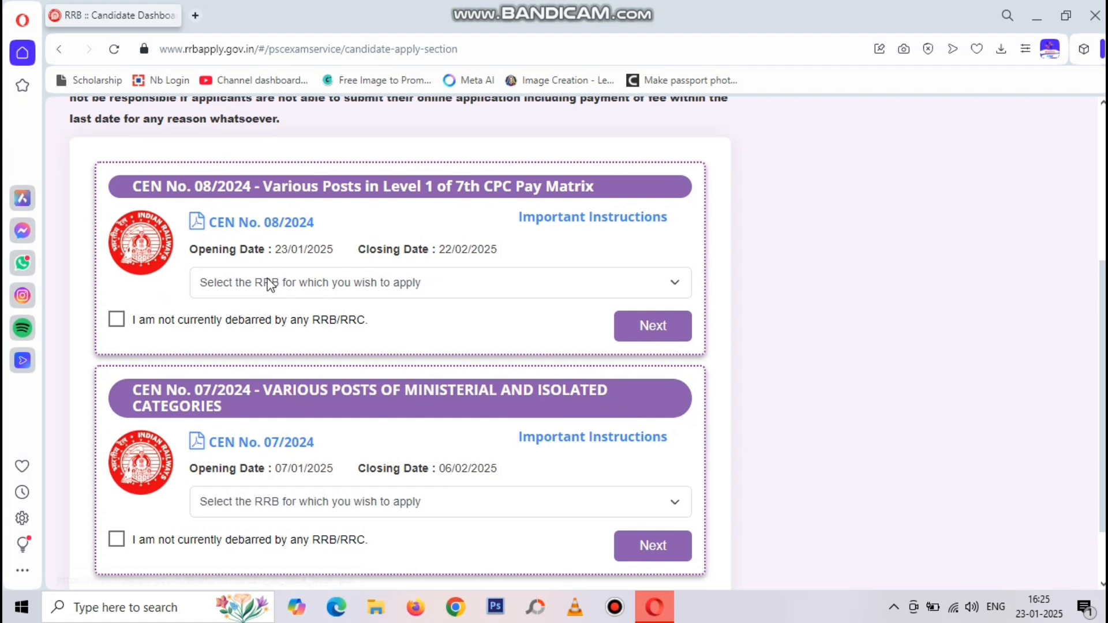
drag(258, 249, 333, 254)
click(300, 250)
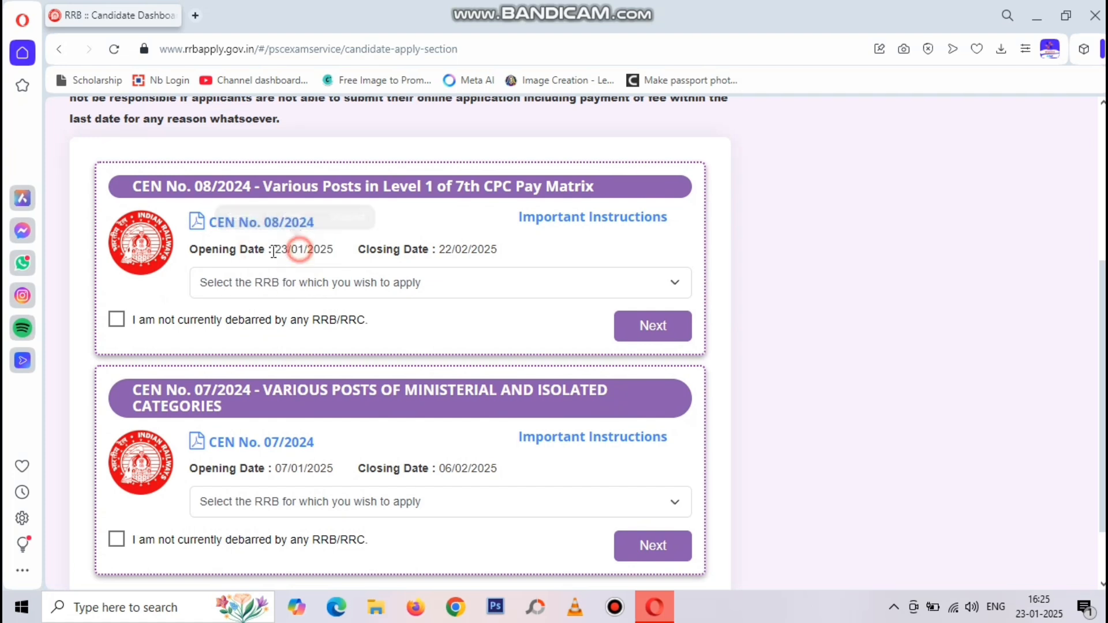
Declare not debarred, select RRB Mumbai for CEN 08/2024, and proceed to the application
click(121, 320)
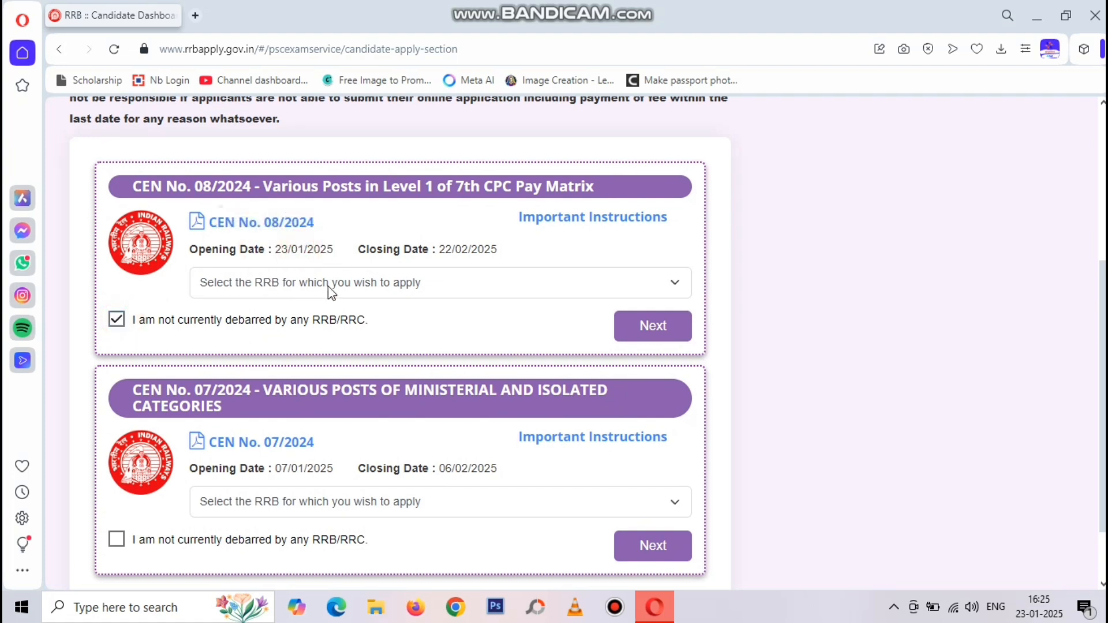
click(329, 286)
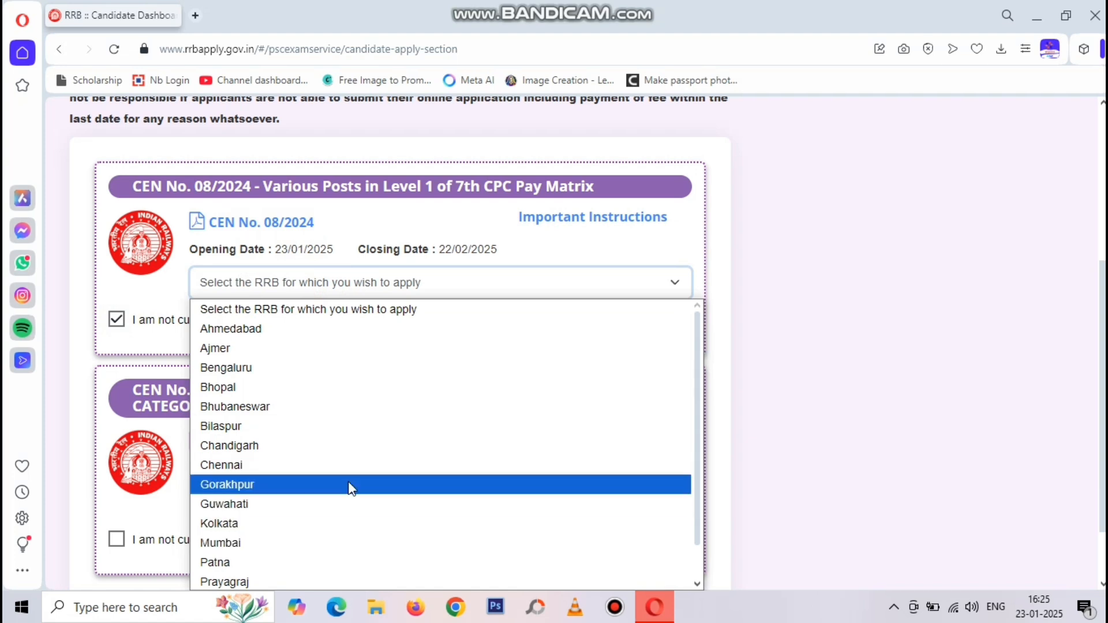
scroll(352, 489, down, 1)
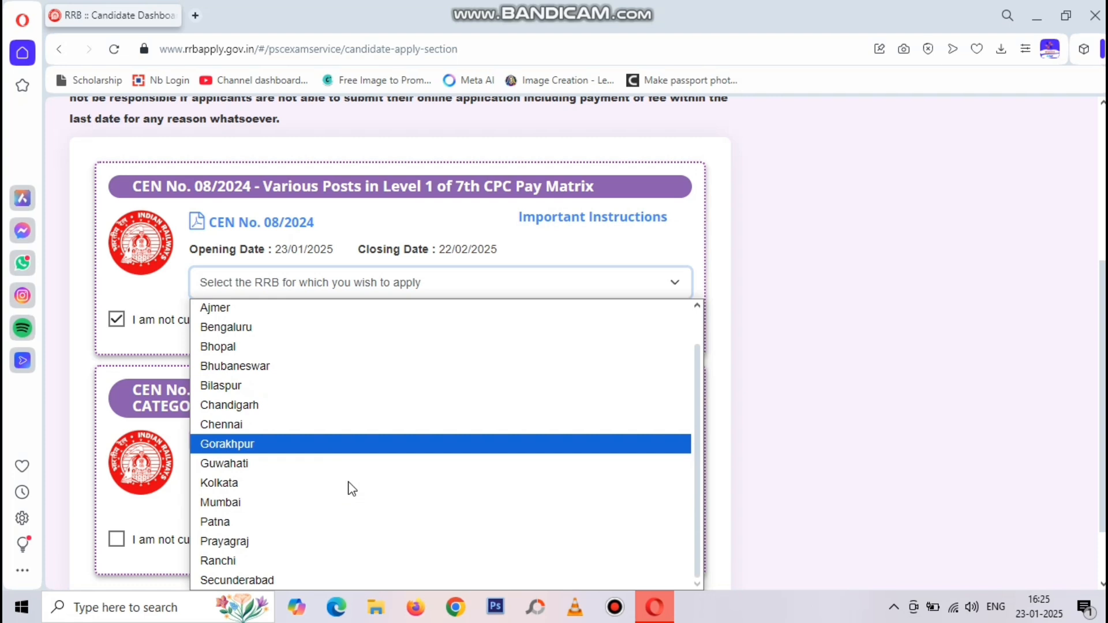
scroll(352, 488, up, 1)
scroll(351, 488, down, 1)
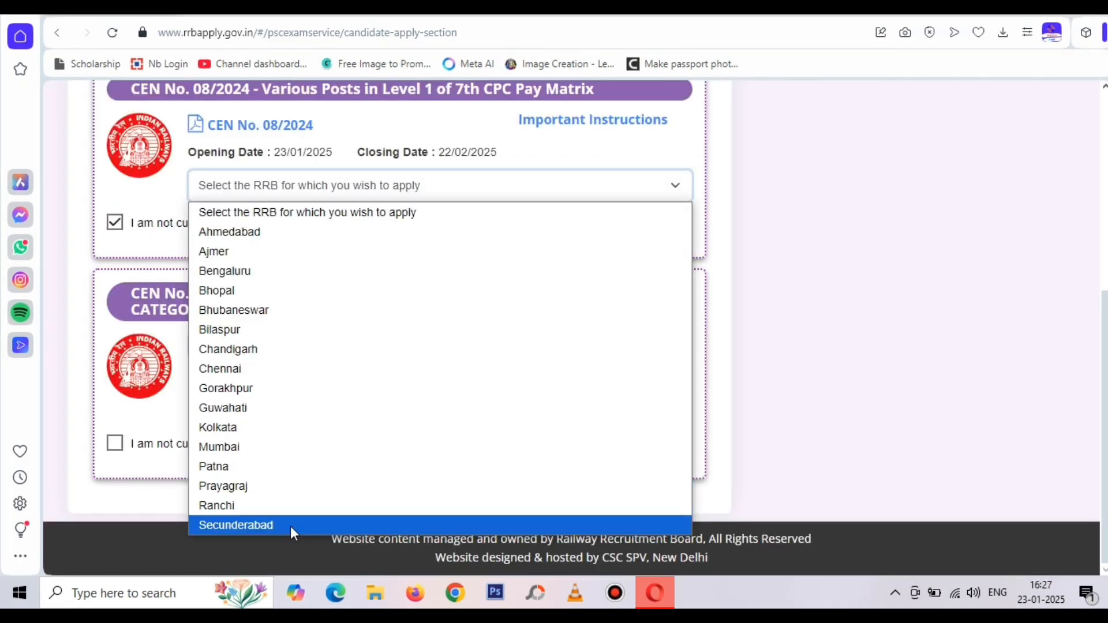
click(287, 447)
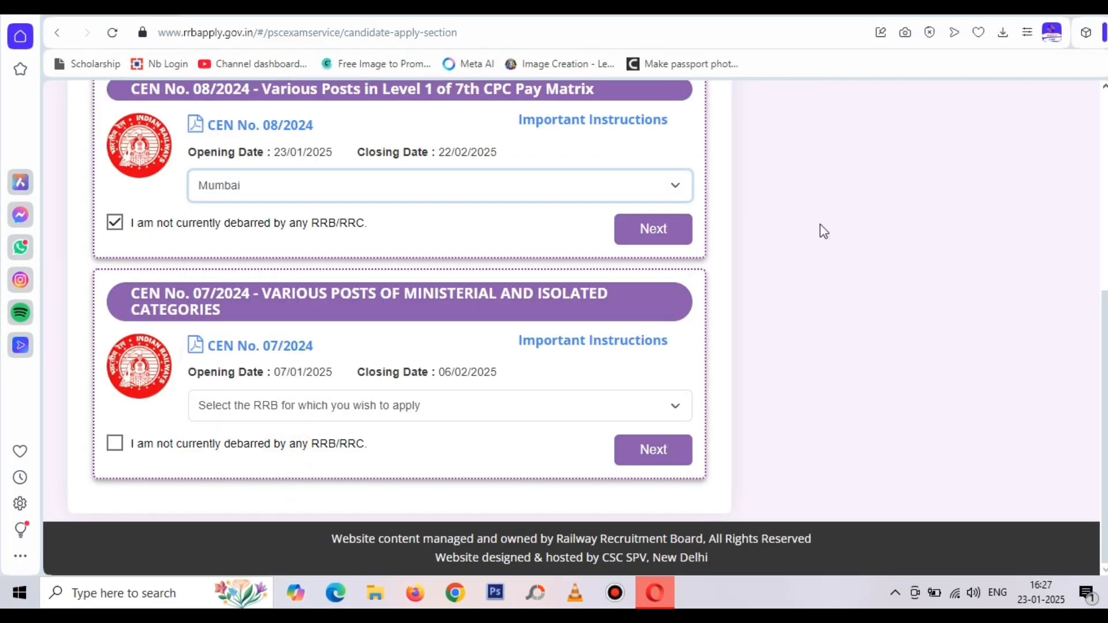
click(834, 323)
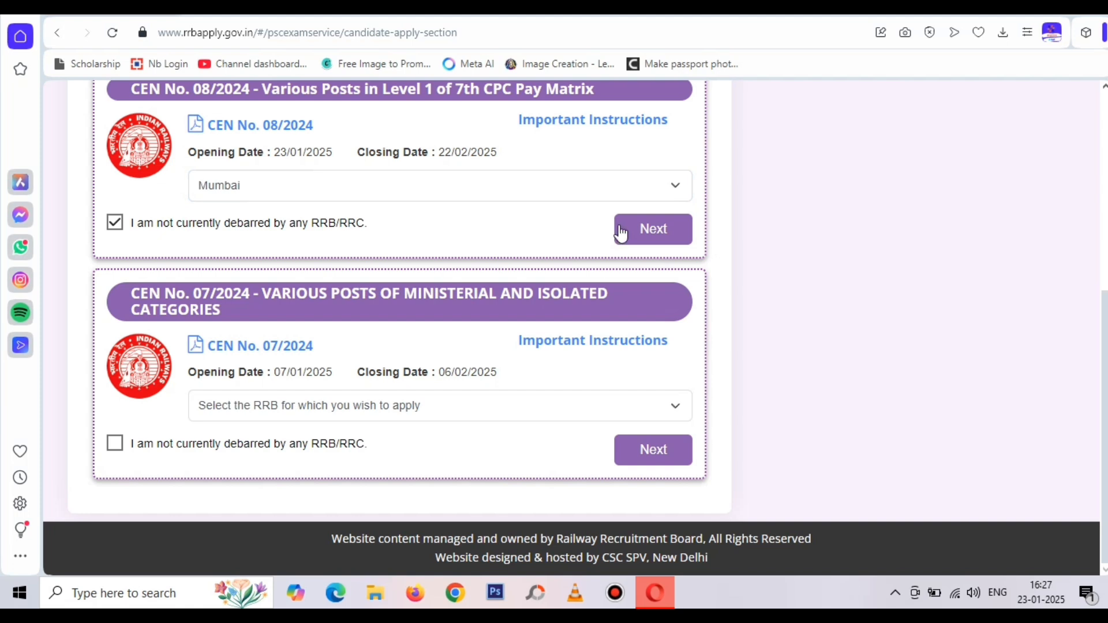
click(441, 193)
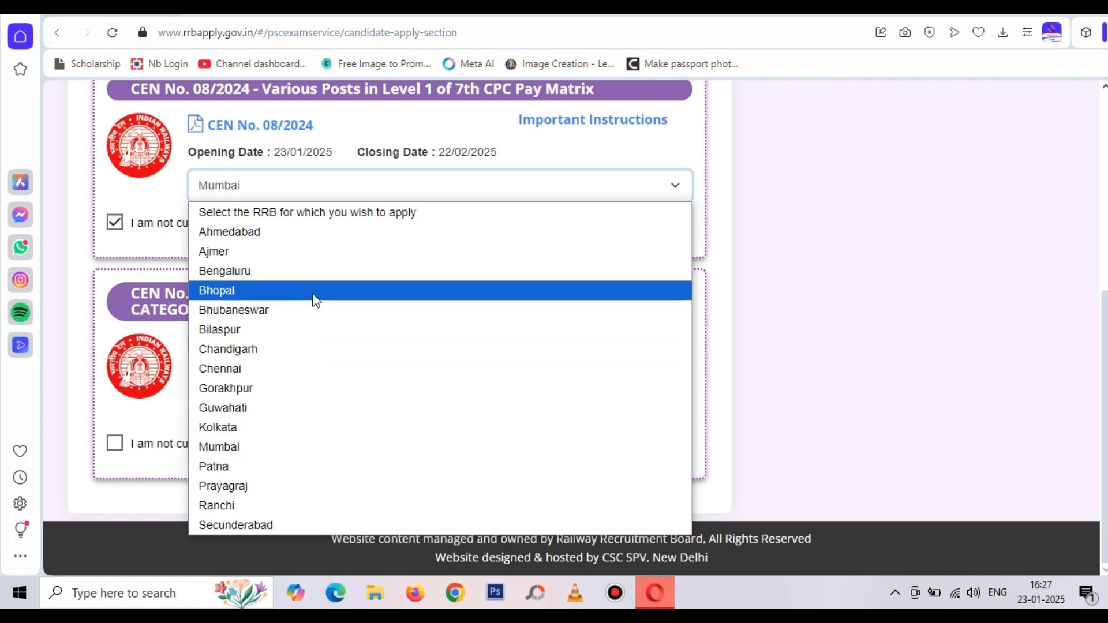
click(303, 442)
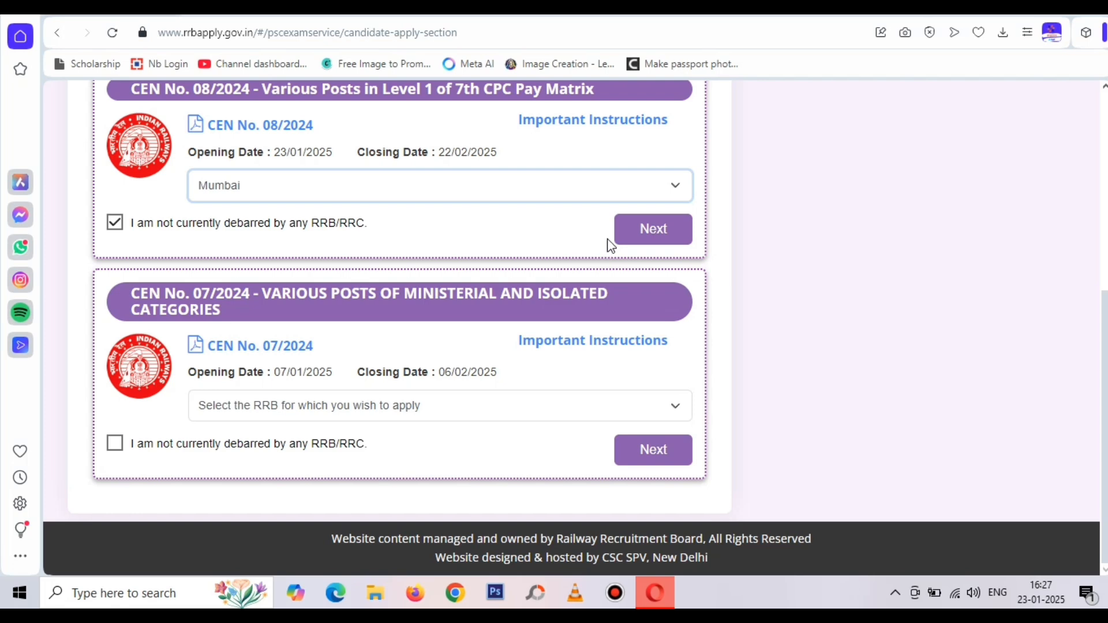
click(661, 234)
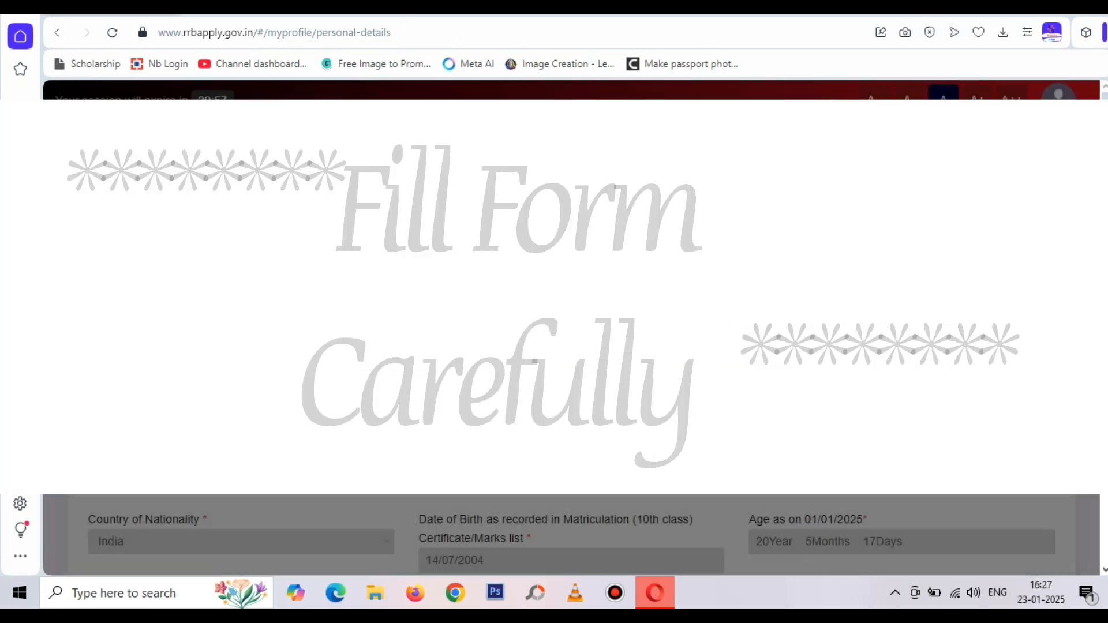
Dismiss the saved-data notice and set marital status Unmarried, religion Hindu, mother tongue Hindi
click(757, 127)
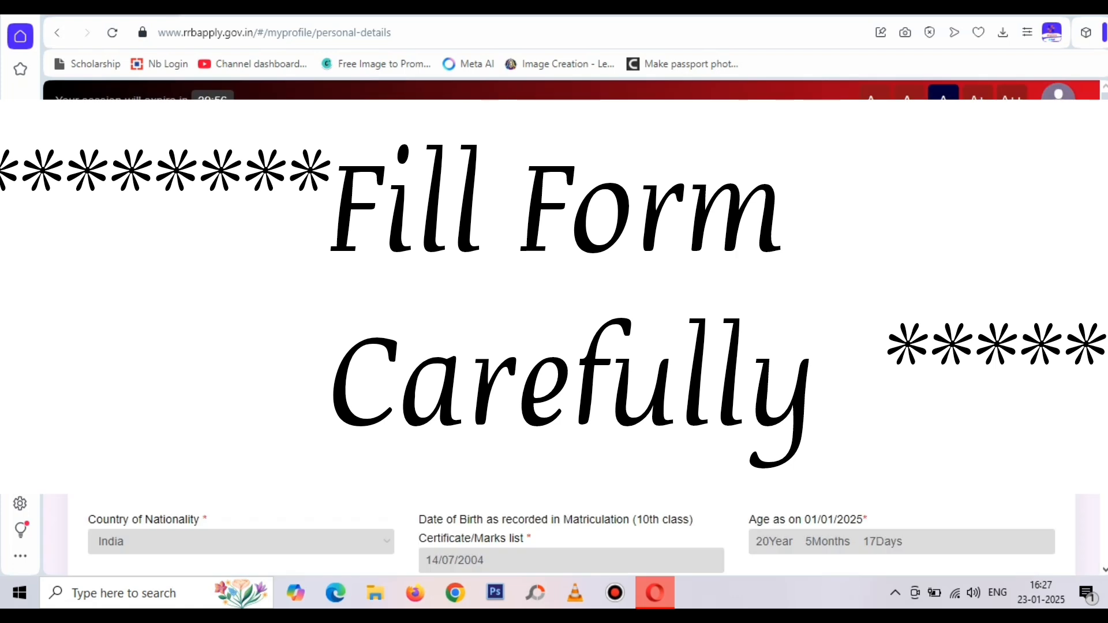
scroll(572, 328, down, 5)
scroll(674, 341, down, 3)
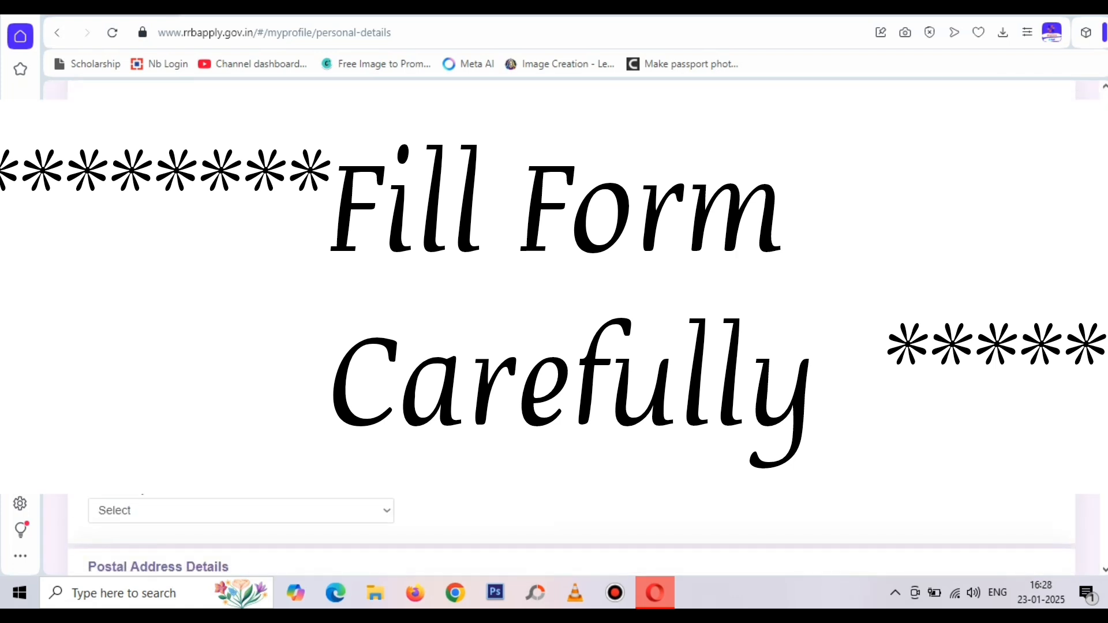
click(178, 342)
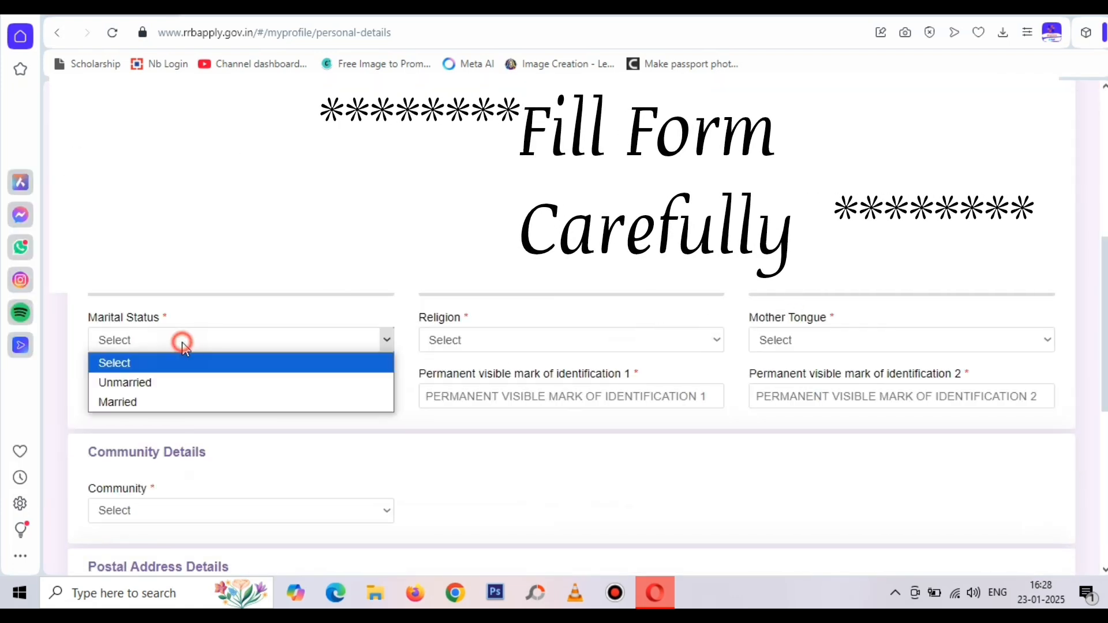
click(194, 390)
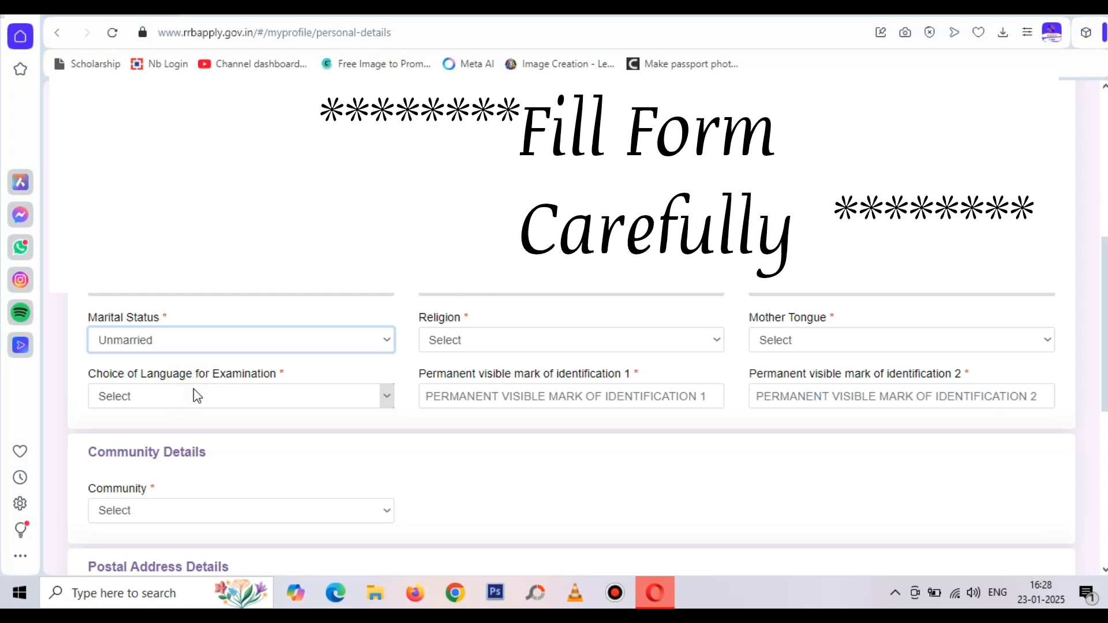
click(452, 343)
click(458, 383)
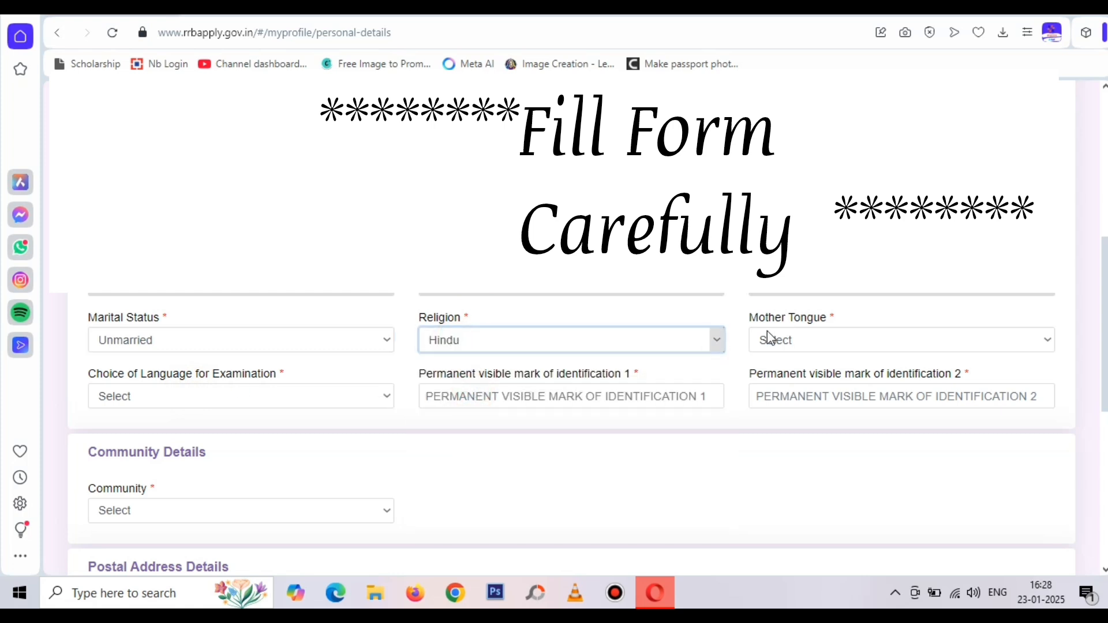
click(827, 342)
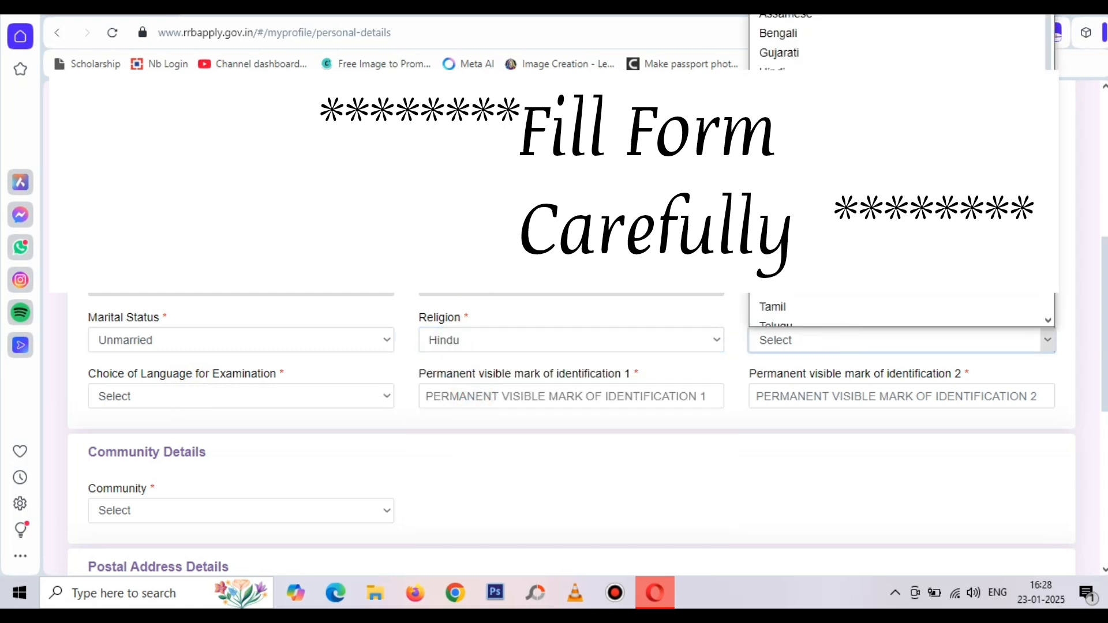
click(776, 73)
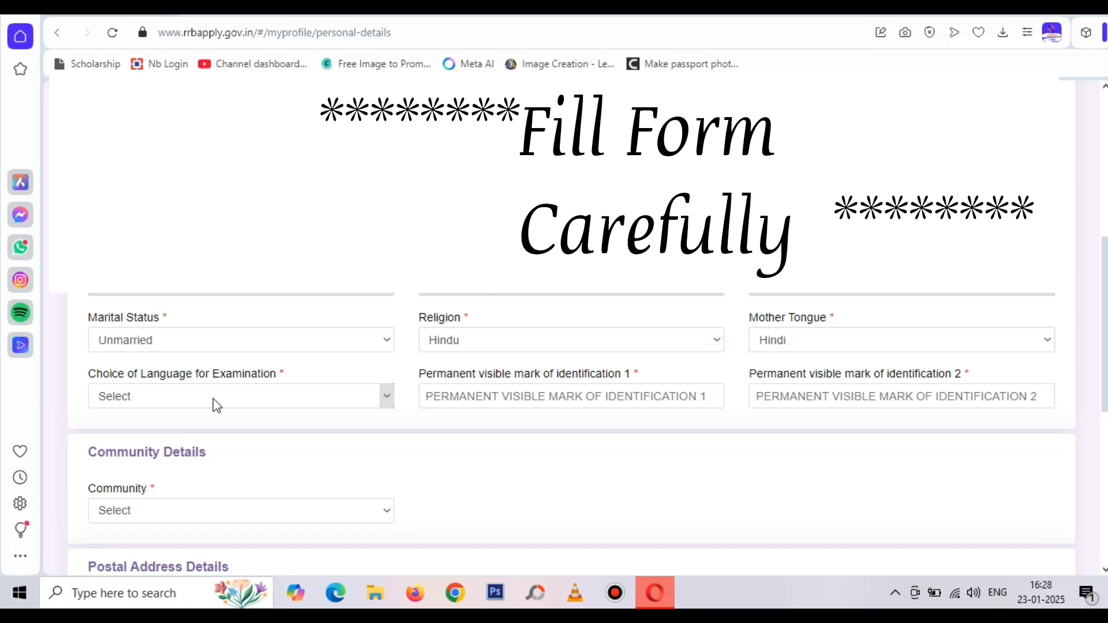
Choose Hindi as the language for the examination
scroll(216, 406, up, 3)
scroll(212, 397, down, 4)
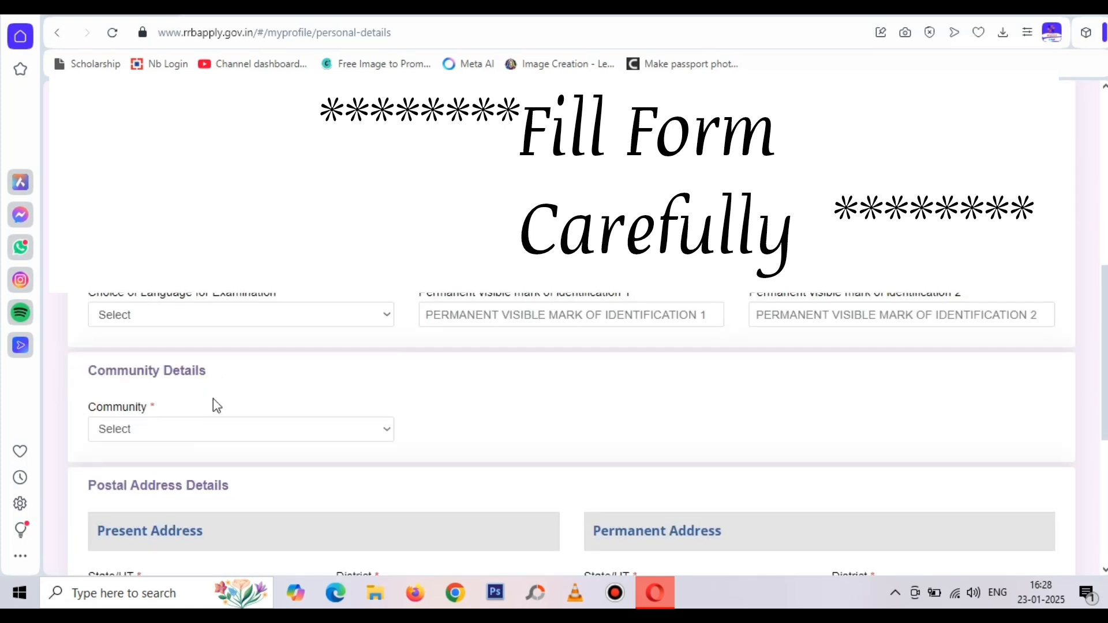
scroll(214, 397, down, 1)
scroll(215, 398, up, 1)
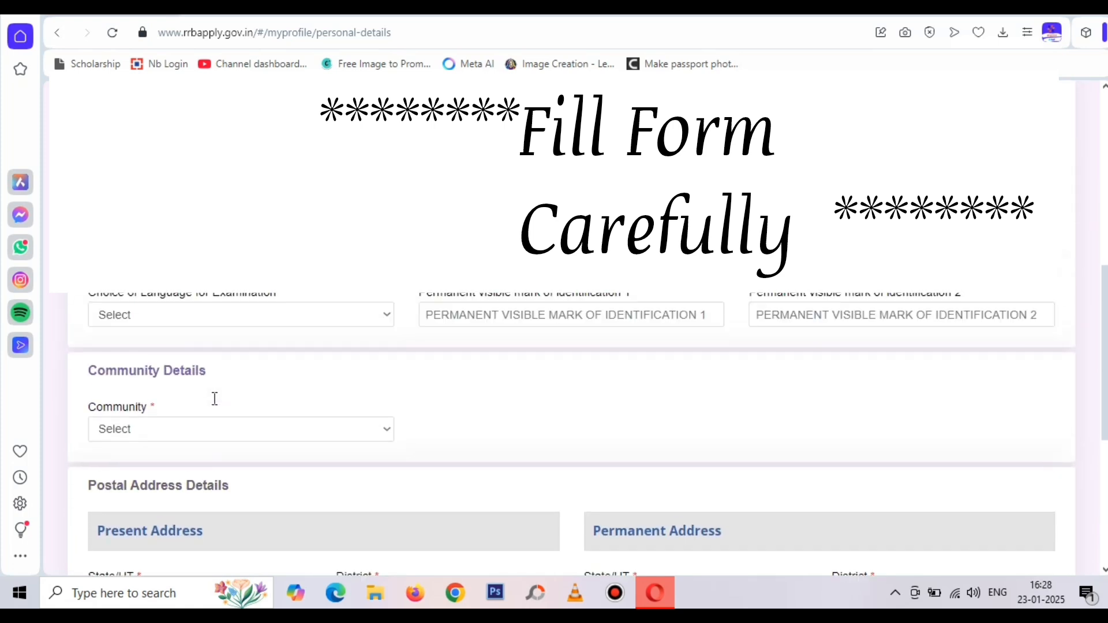
click(265, 316)
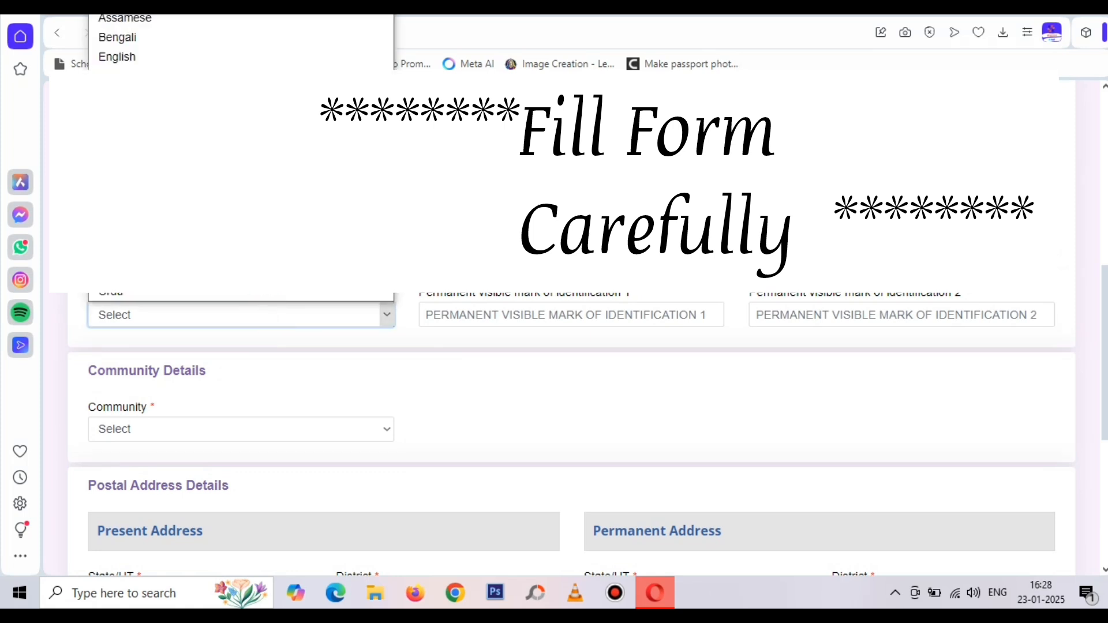
click(208, 96)
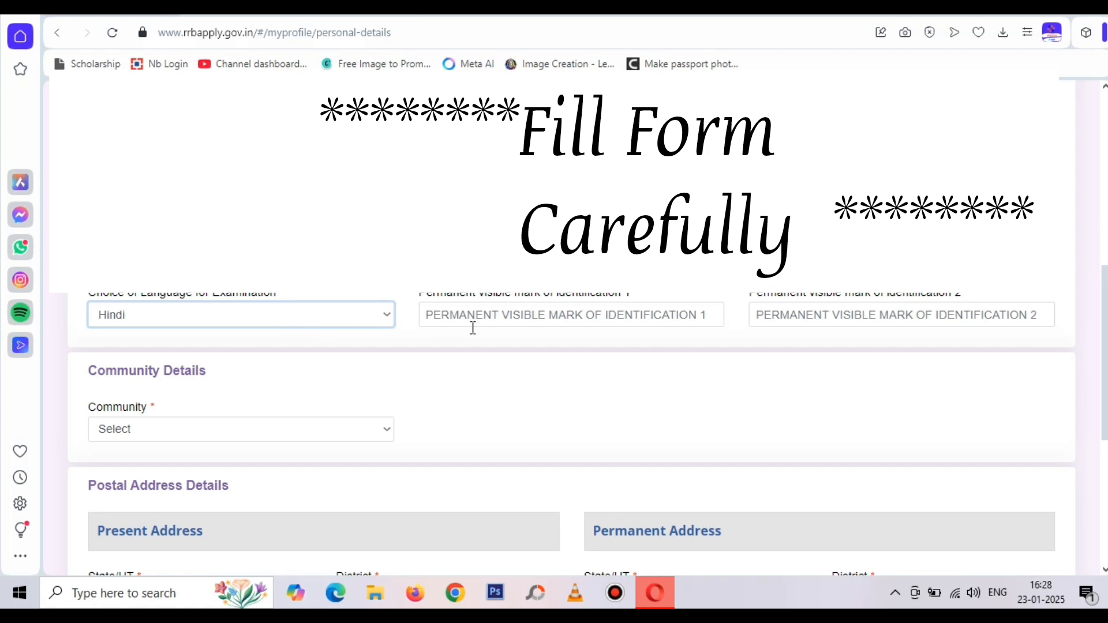
click(484, 312)
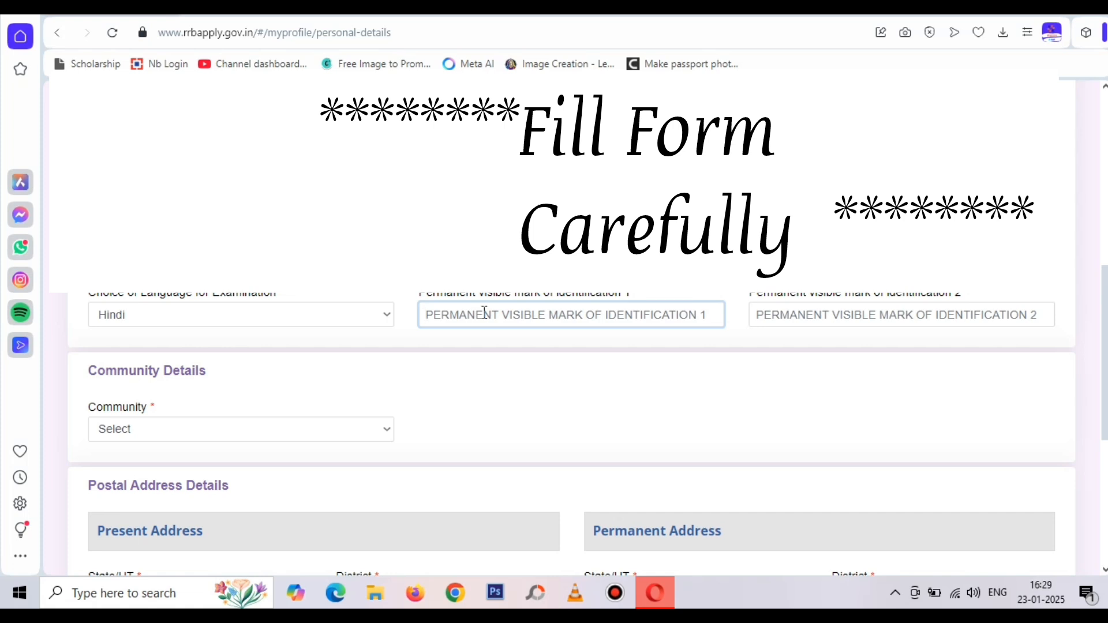
Enter identification mark 1 as 'MOLE AT LEFT HAND ON WRIST'
text(MOLE AT)
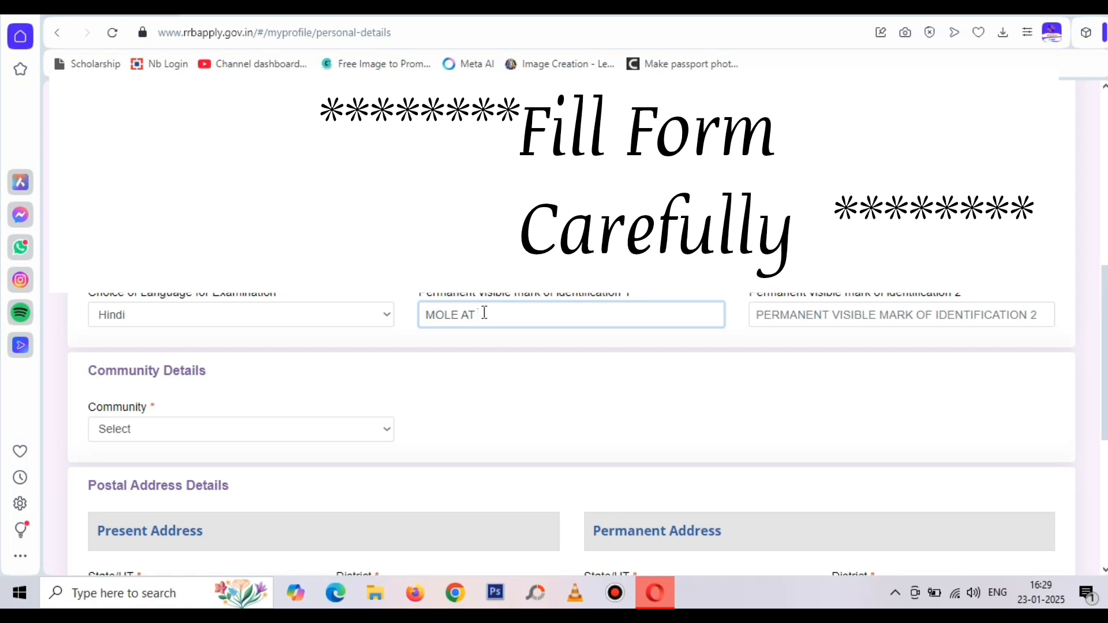
key(BackSpace)
key(BackSpace)
key(BackSpace)
key(BackSpace)
key(BackSpace)
key(BackSpace)
key(BackSpace)
key(BackSpace)
text(MOLE AT LEFT HAND ON WRIST)
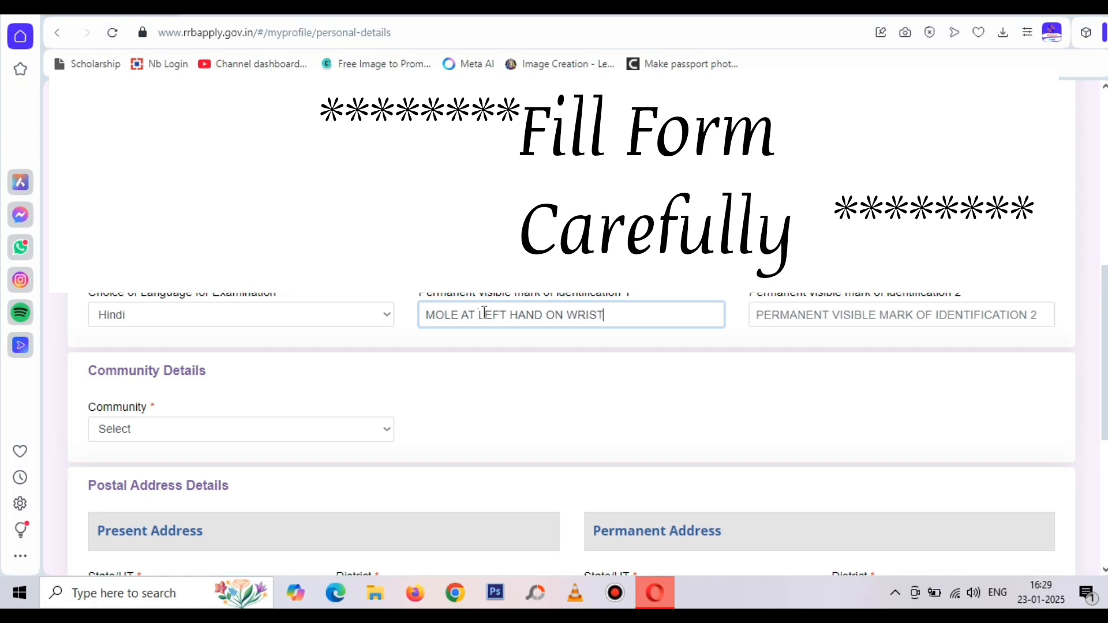
click(611, 337)
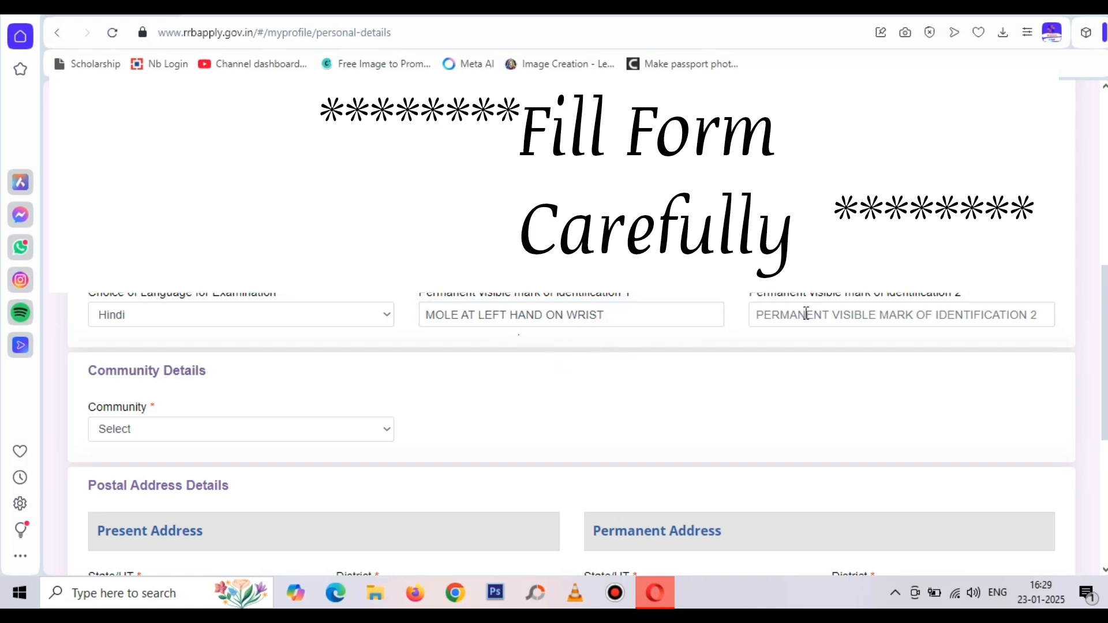
Set community to OBC, answer No for non-creamy layer, and accept both notices
scroll(361, 421, down, 1)
click(283, 346)
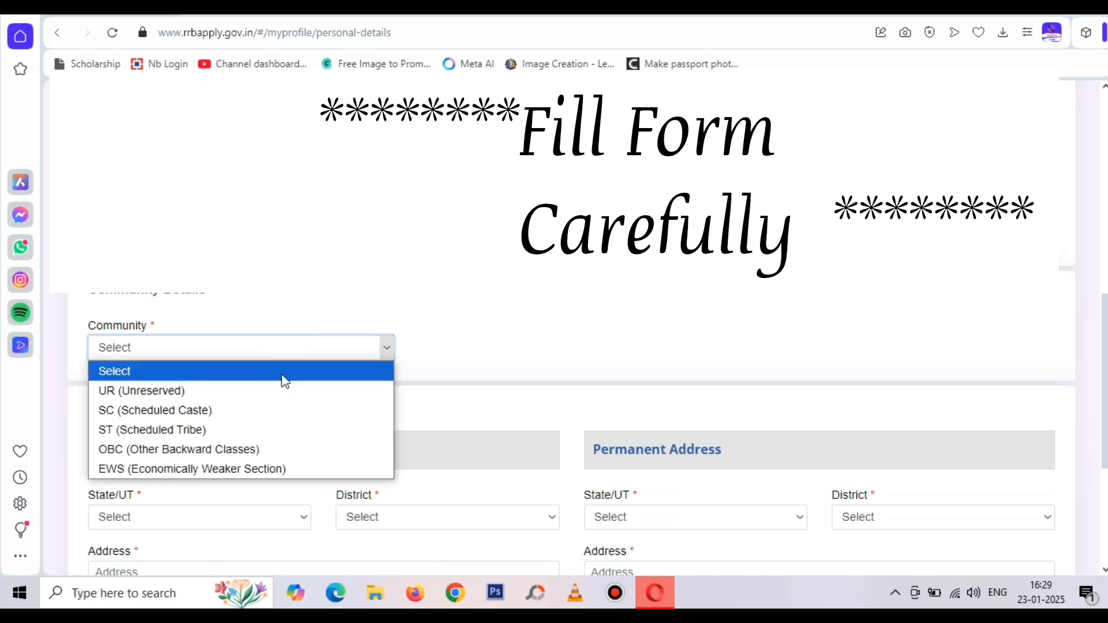
click(279, 443)
click(539, 384)
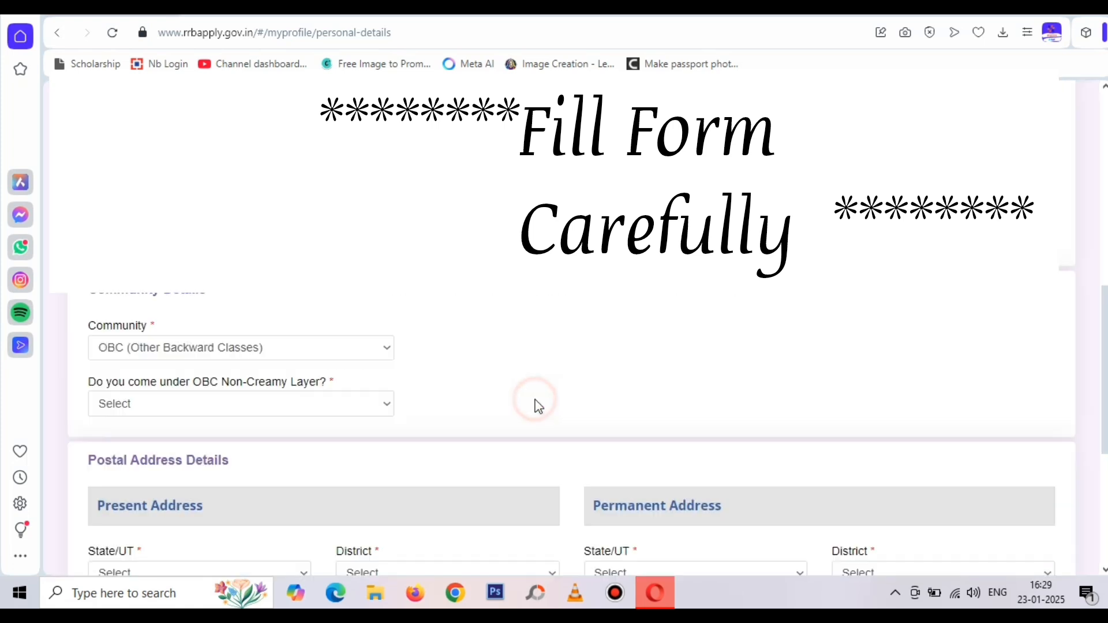
scroll(502, 381, down, 1)
scroll(511, 388, down, 1)
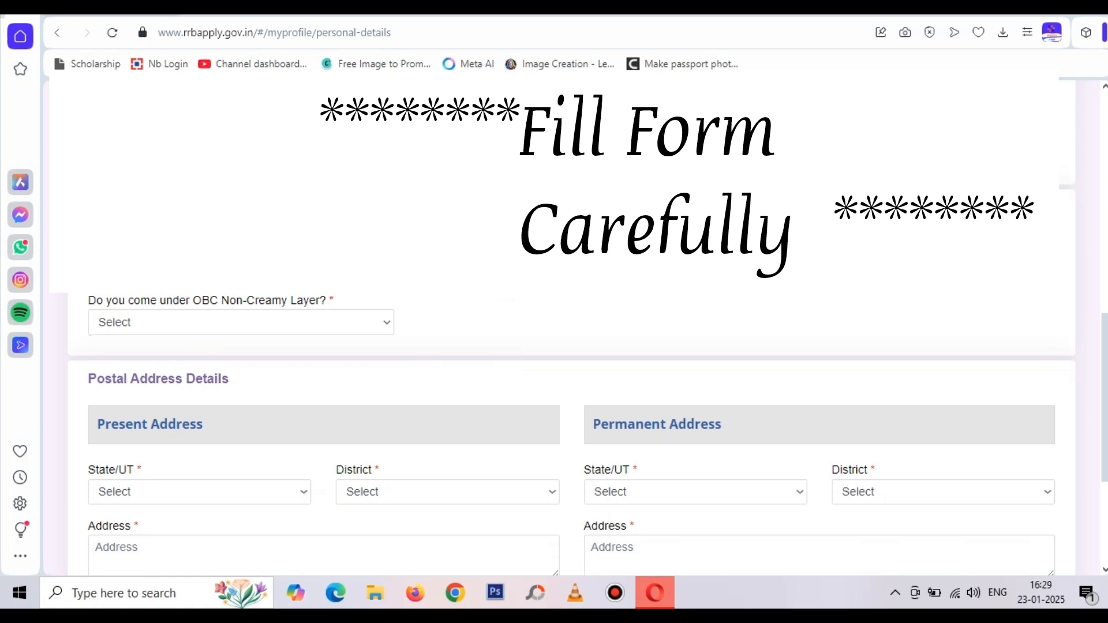
click(177, 321)
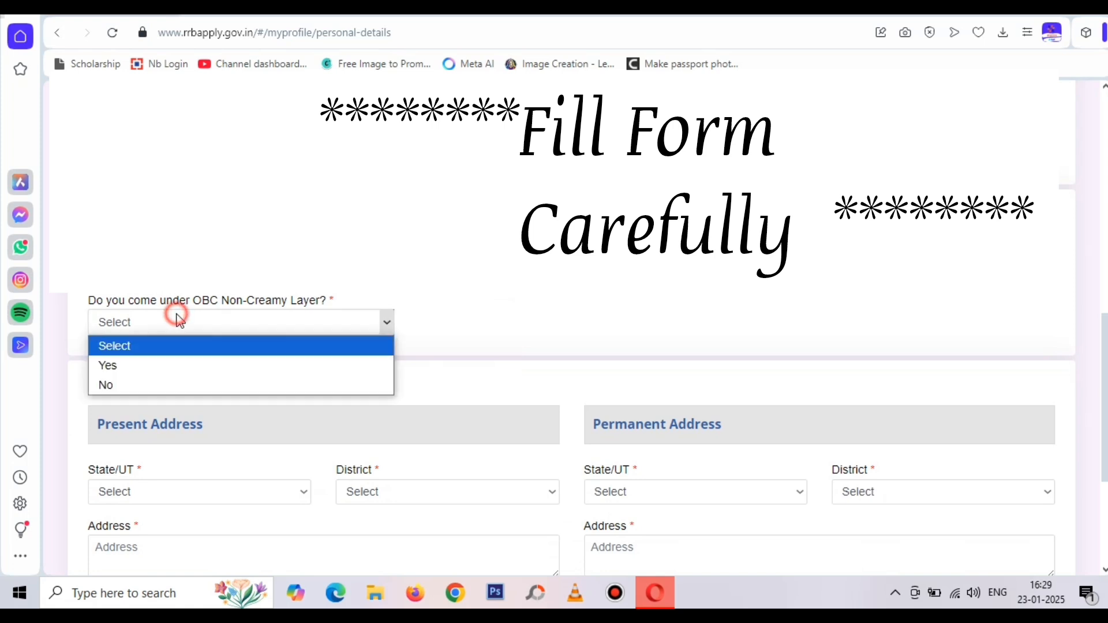
click(174, 388)
click(547, 399)
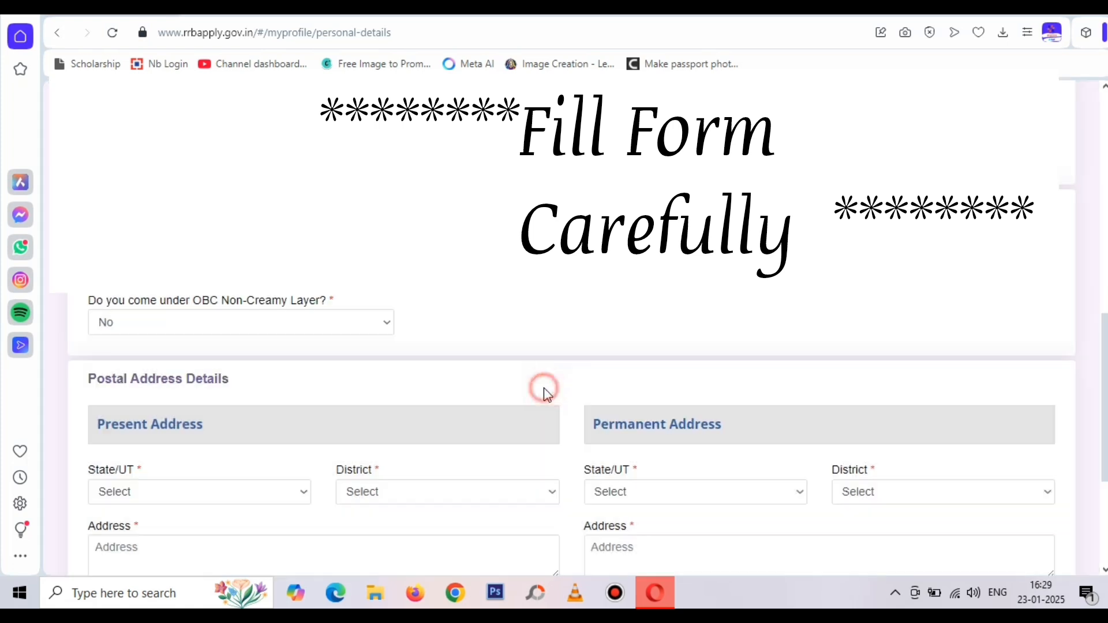
Set the present address state to UTTAR PRADESH and district to Etawah
scroll(590, 346, down, 3)
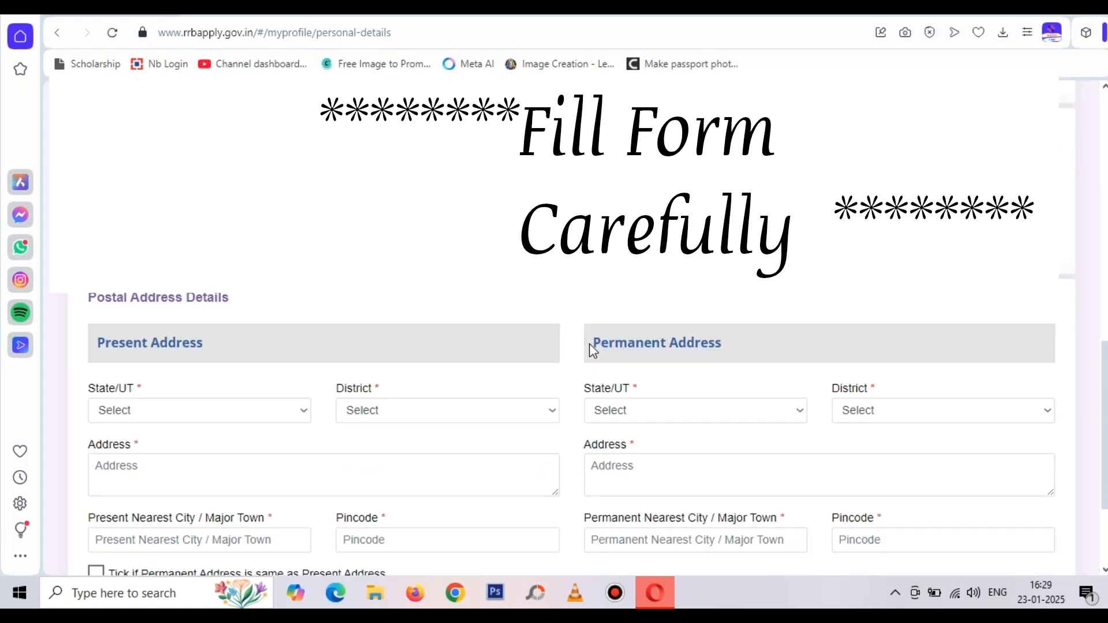
scroll(590, 344, down, 1)
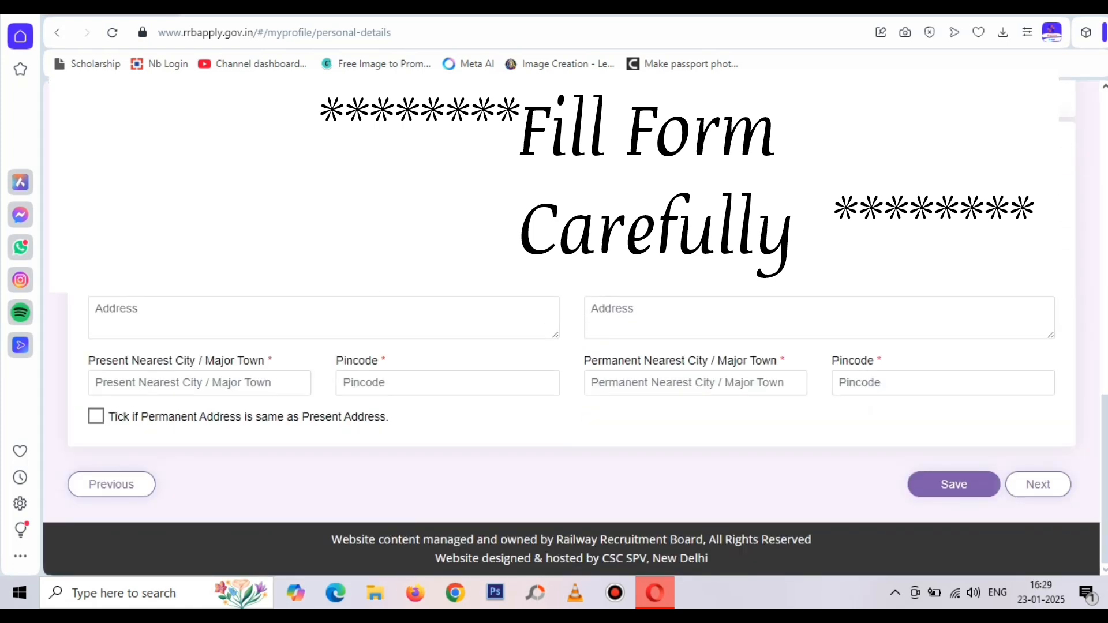
click(193, 253)
scroll(193, 351, down, 6)
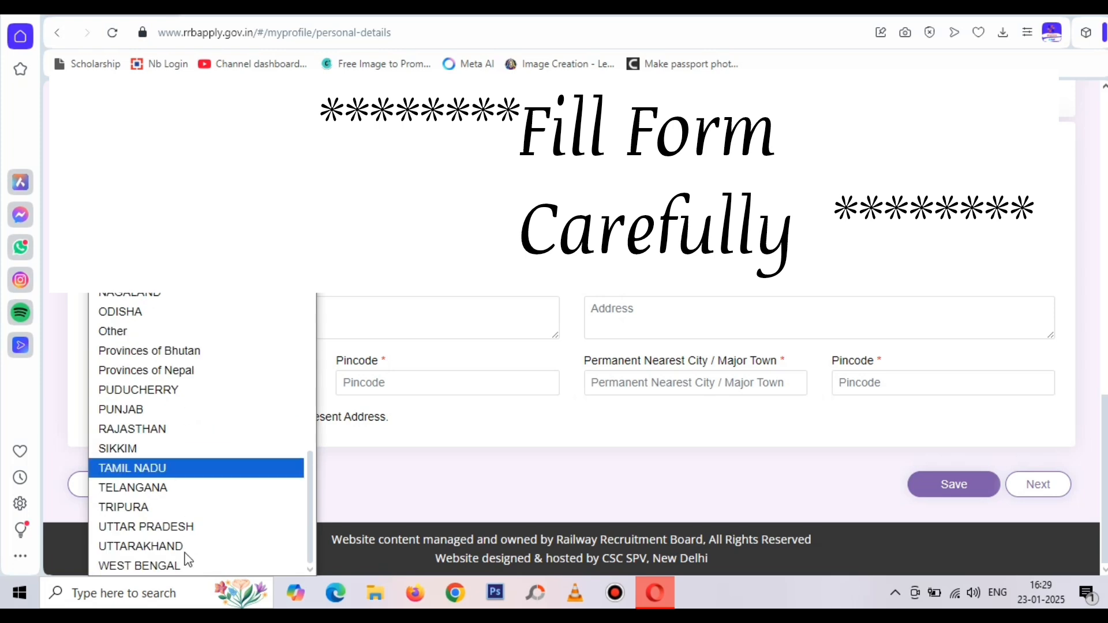
click(182, 527)
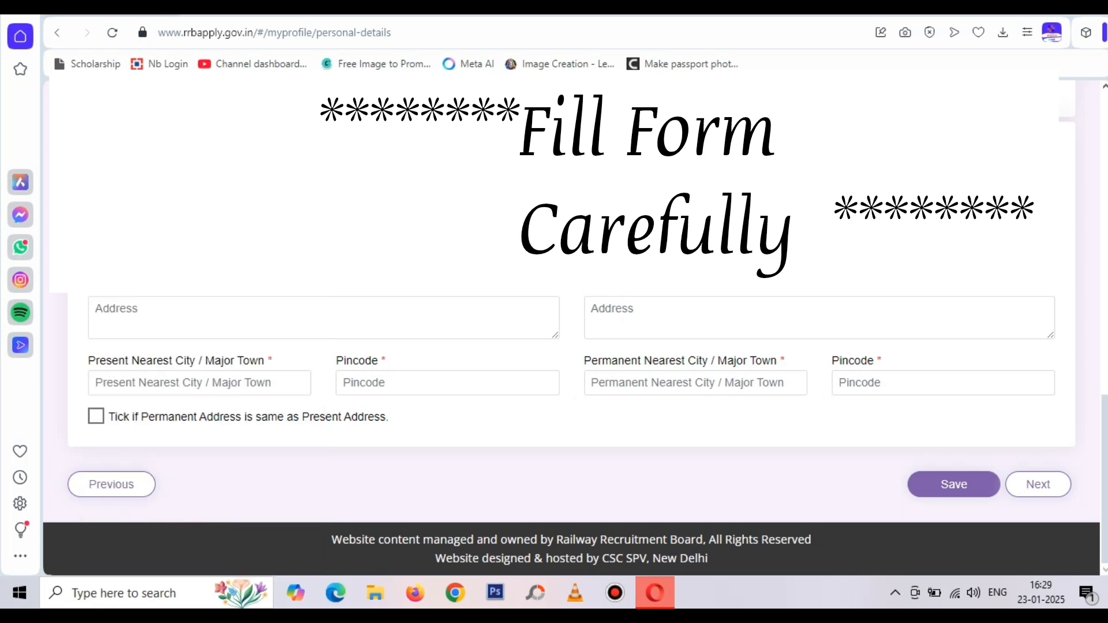
click(404, 277)
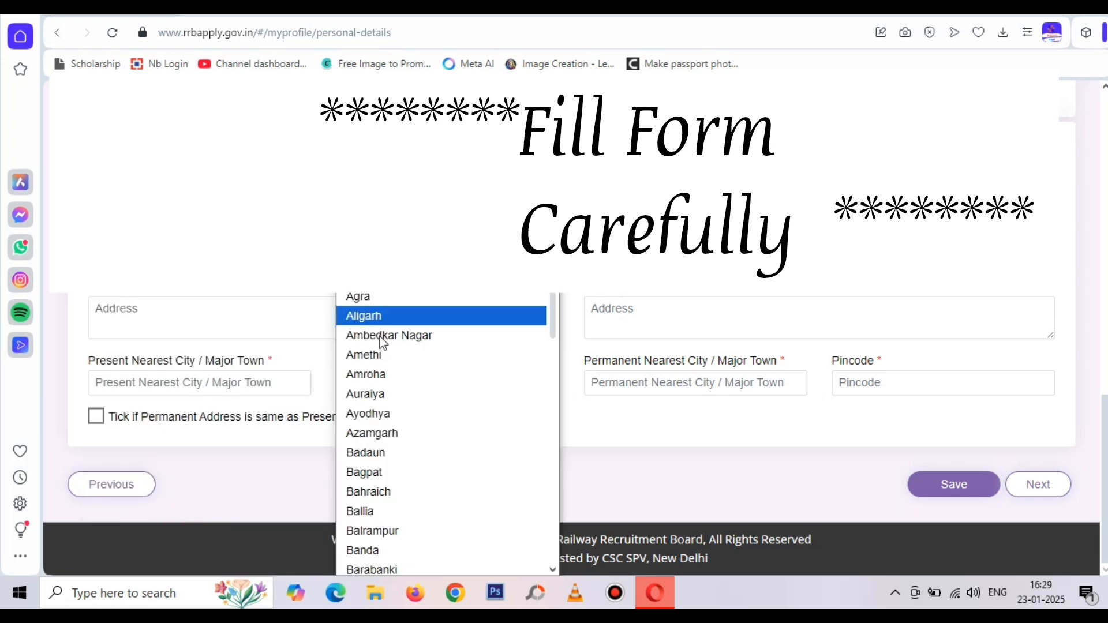
scroll(427, 438, down, 14)
scroll(426, 437, up, 9)
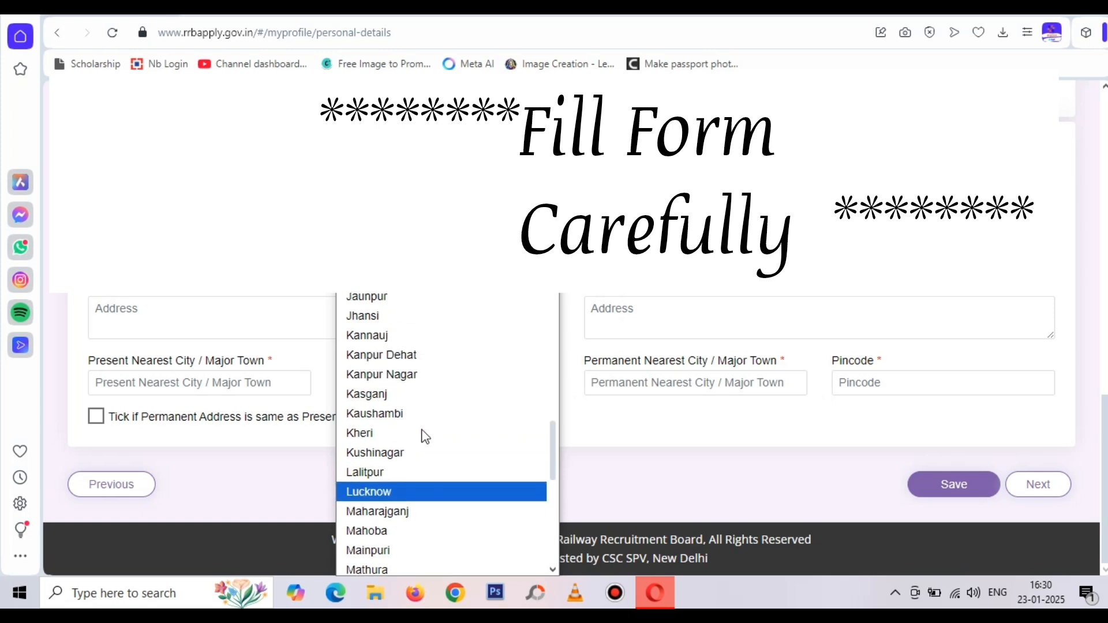
click(411, 433)
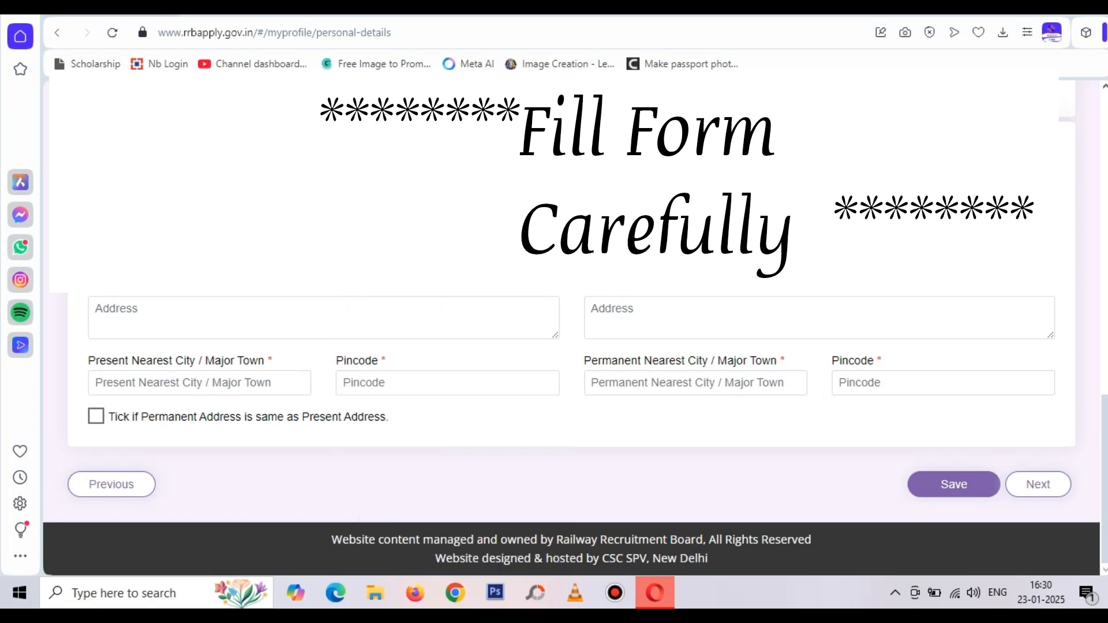
Enter the present street address, nearest city and pincode, copy to permanent address, and save
click(288, 328)
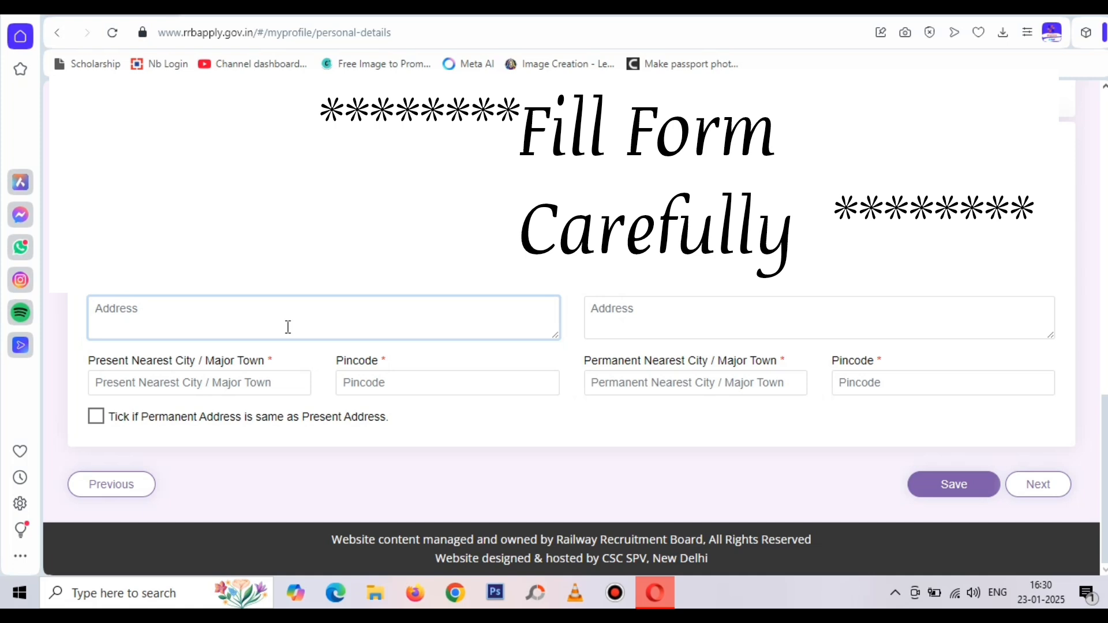
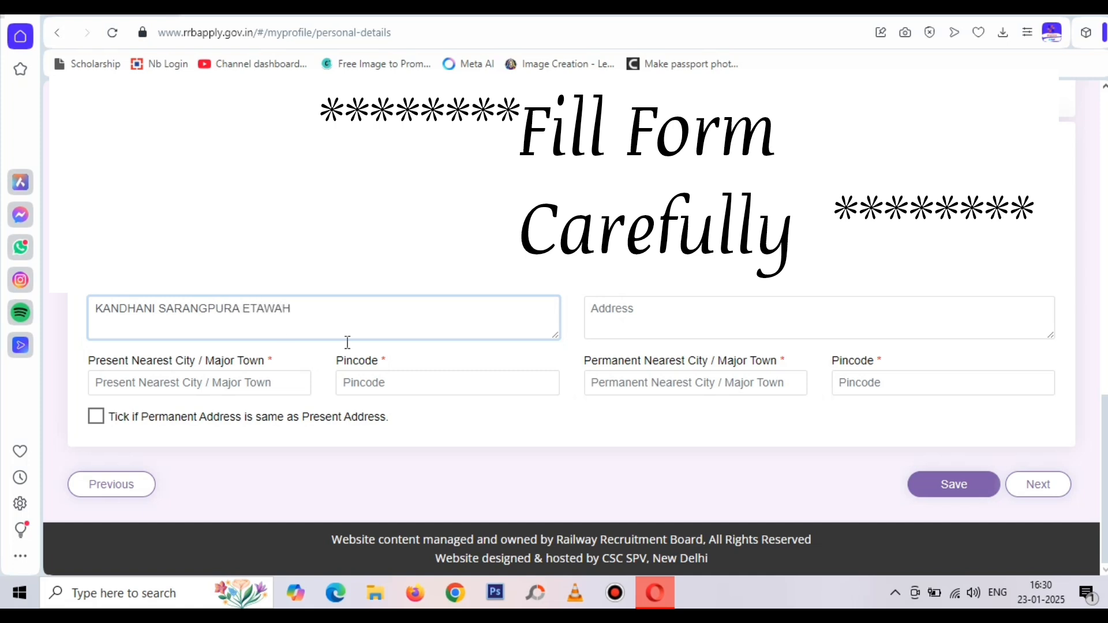
click(515, 357)
click(191, 384)
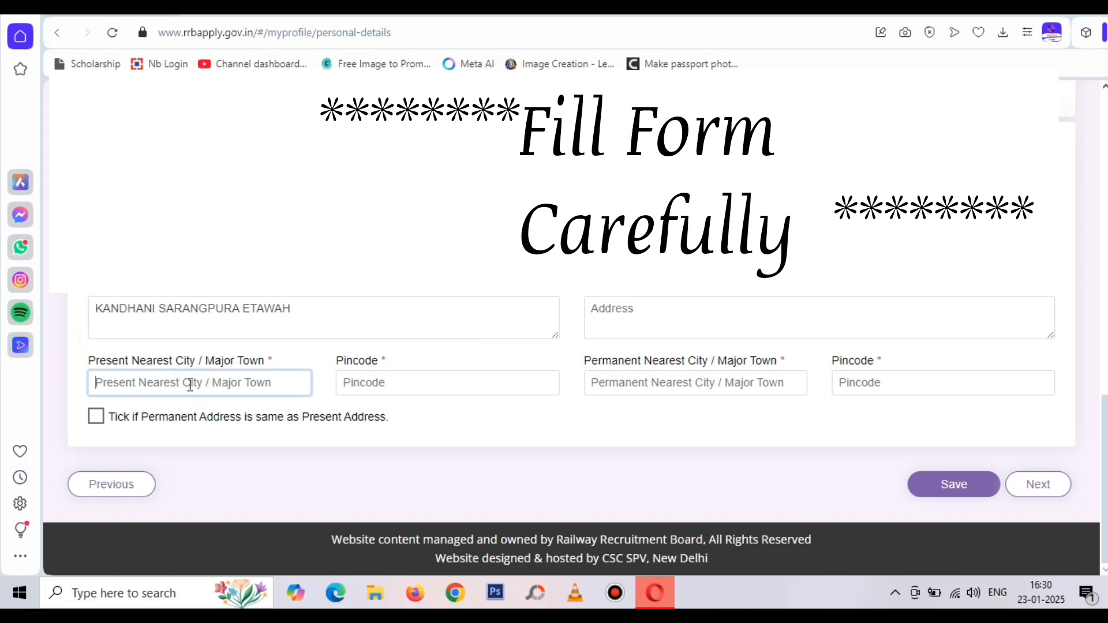
text(ETAWAH)
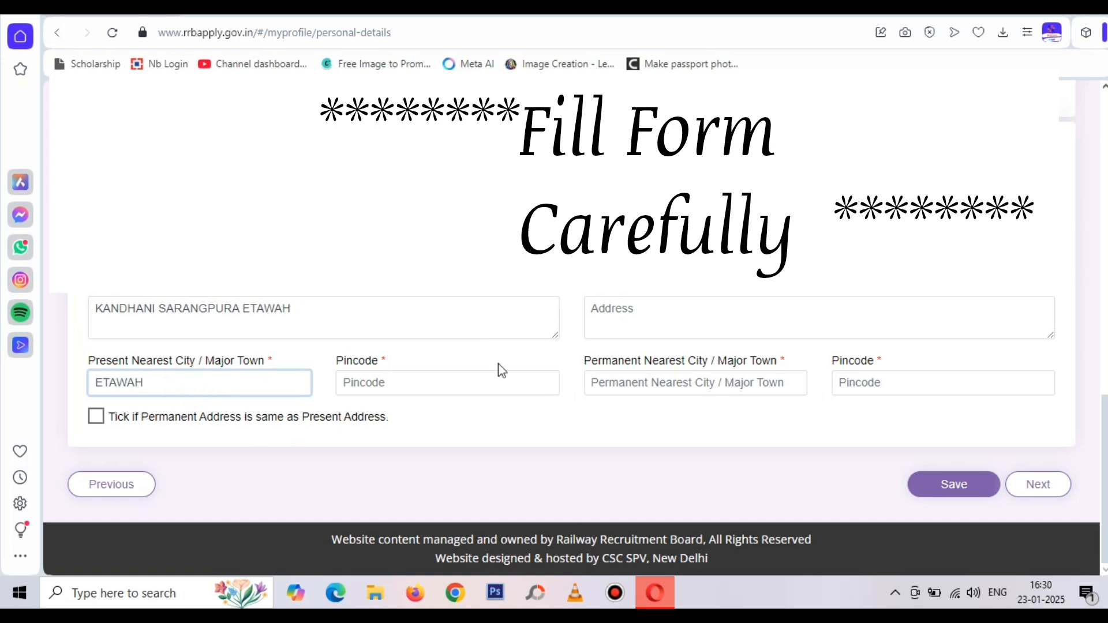
click(482, 384)
text(206001)
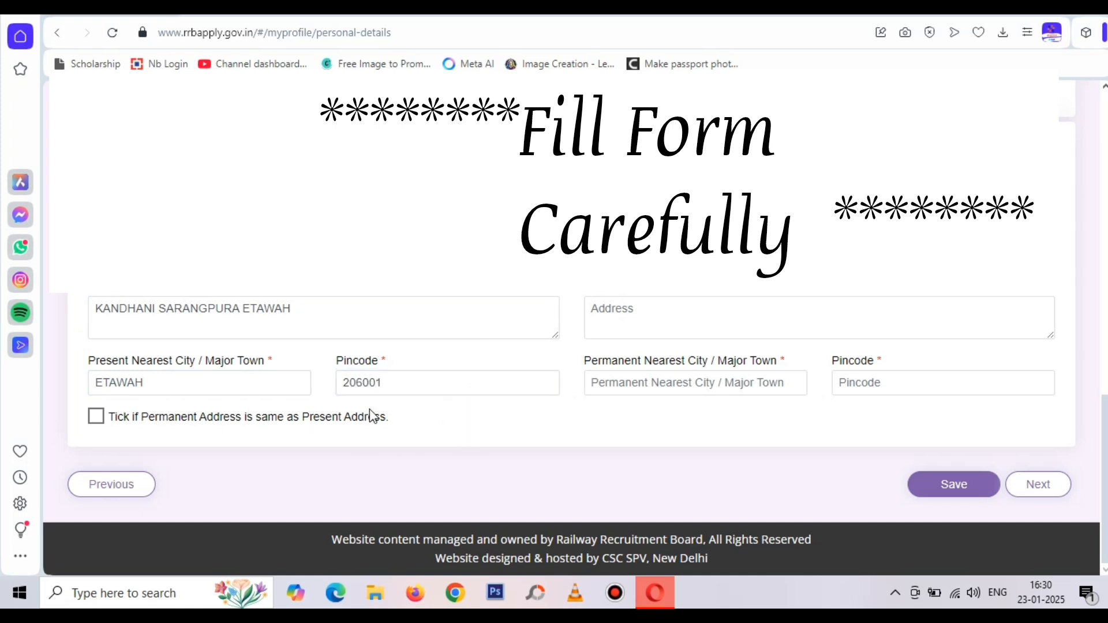
click(382, 389)
text(2)
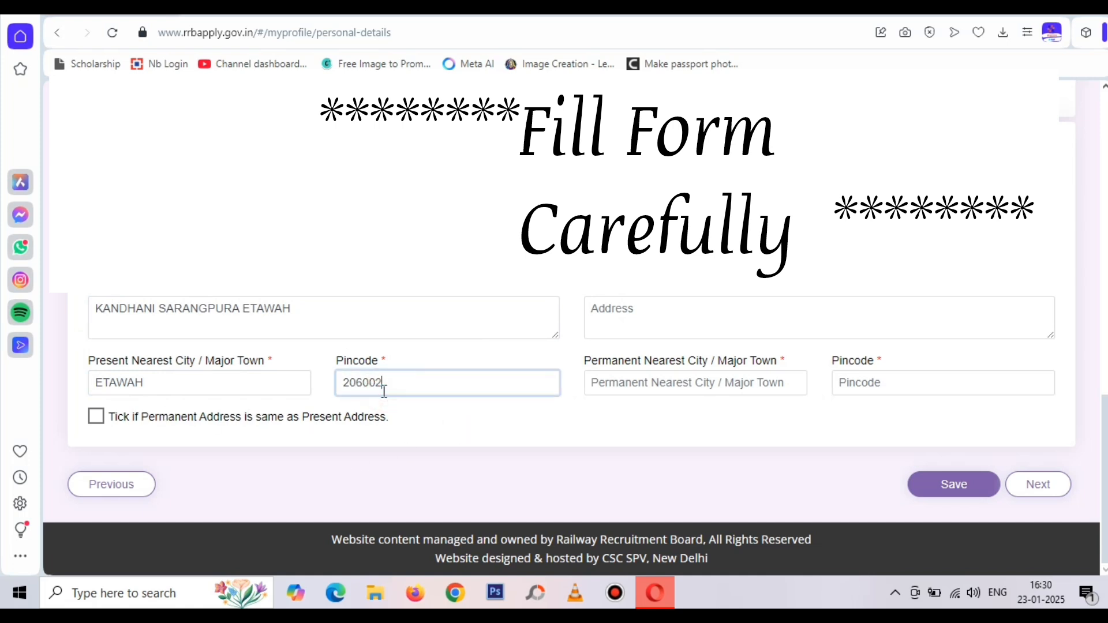
click(96, 419)
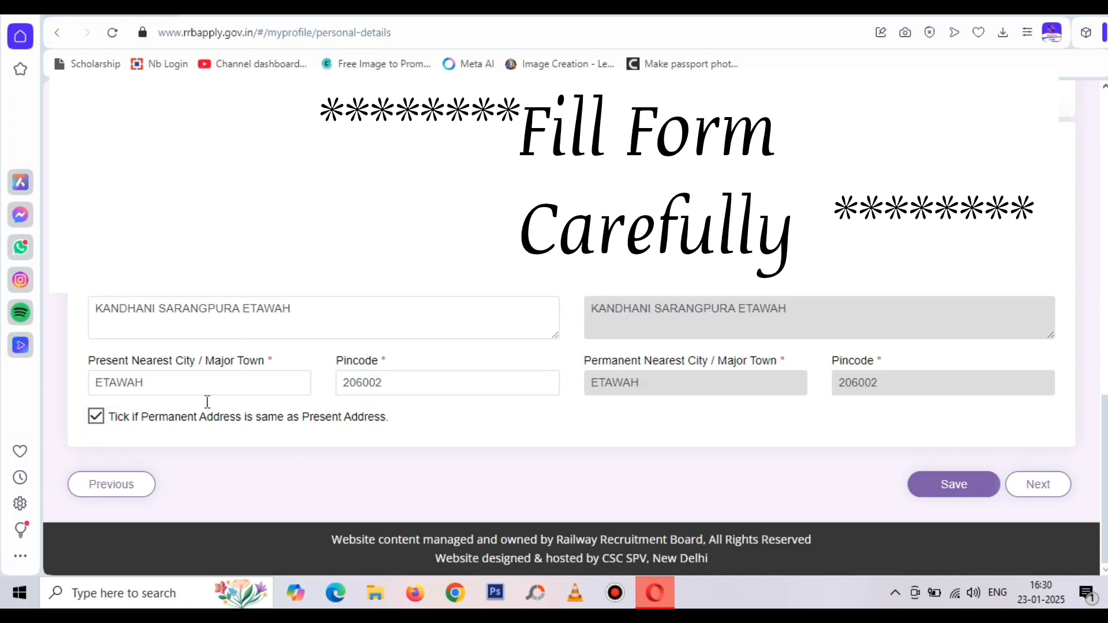
click(967, 483)
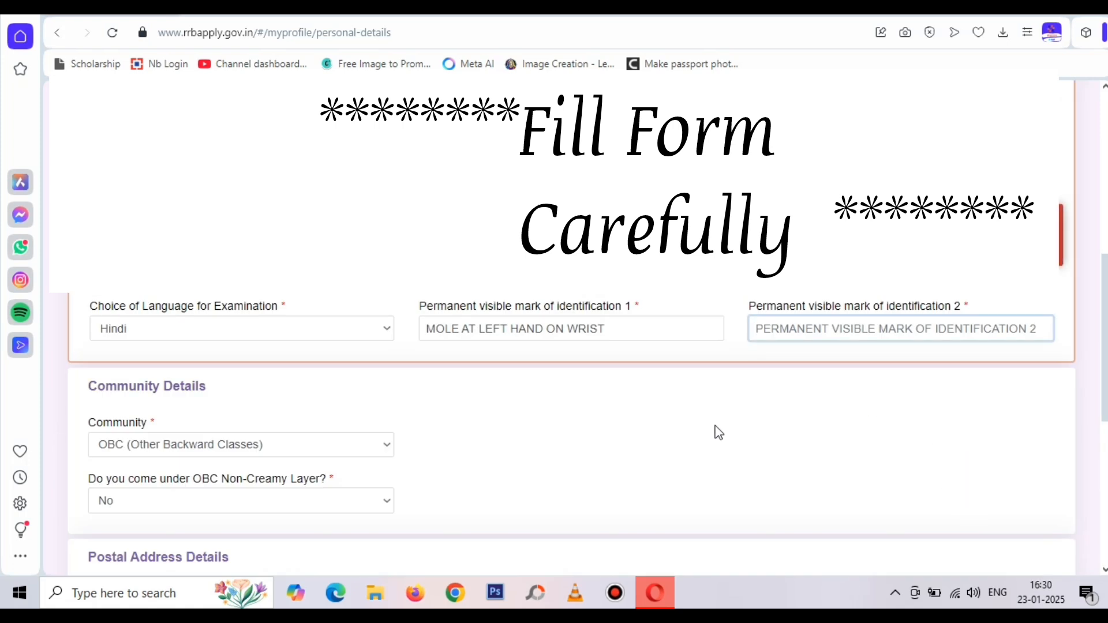
Enter 'A WOUND MARK ON FOREHEAD' as identification mark 2 and scroll to the Save buttons
click(833, 336)
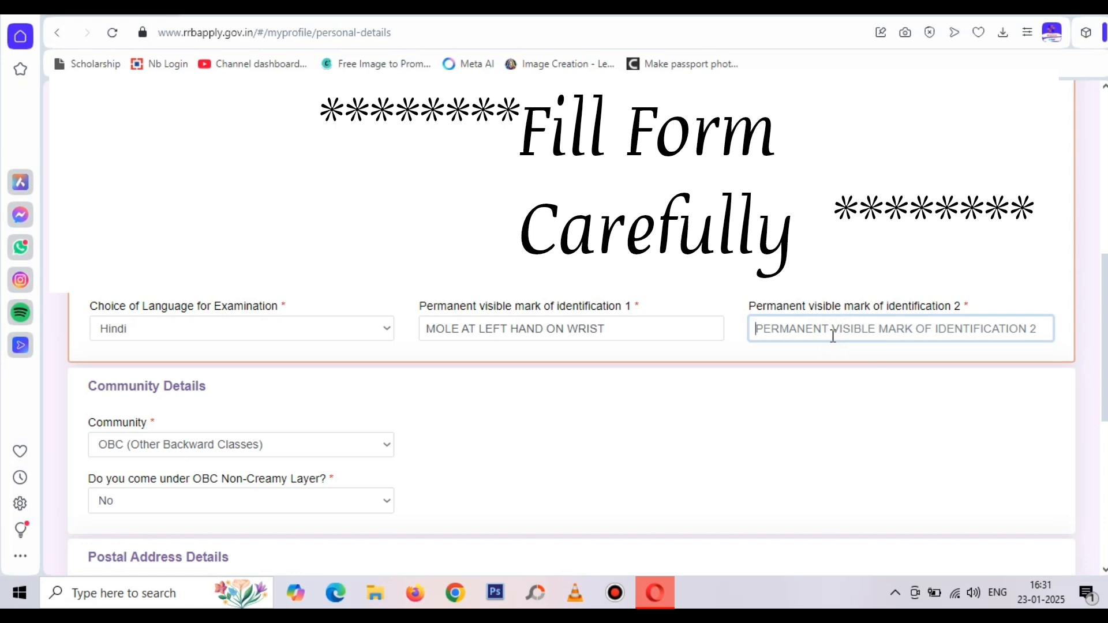
text(A WOUN)
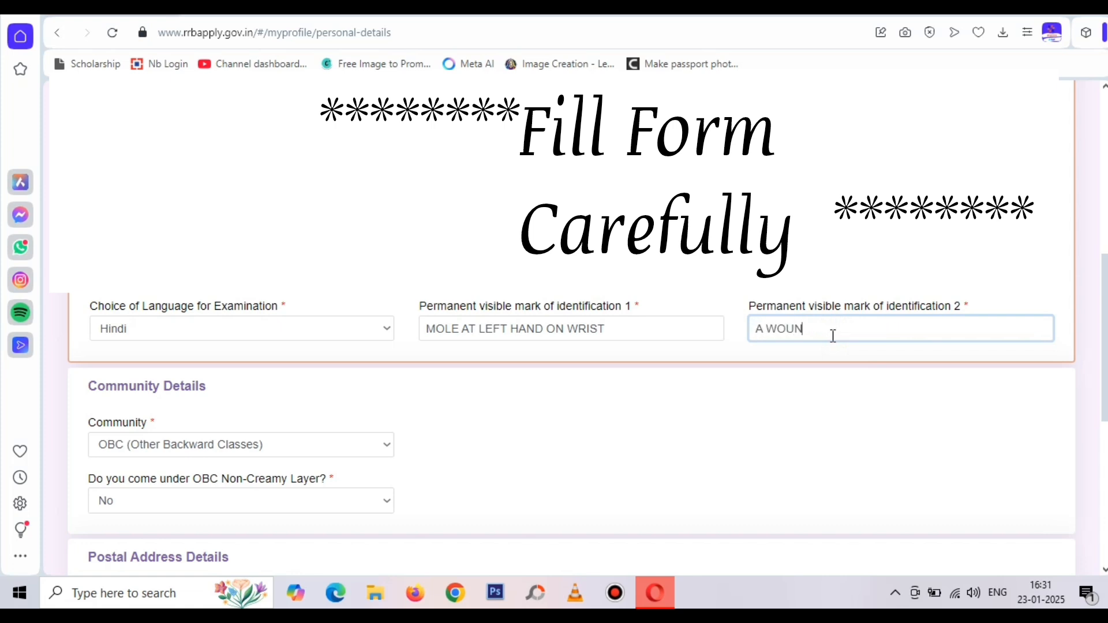
text(D MARK ON FOREHEAD)
click(831, 355)
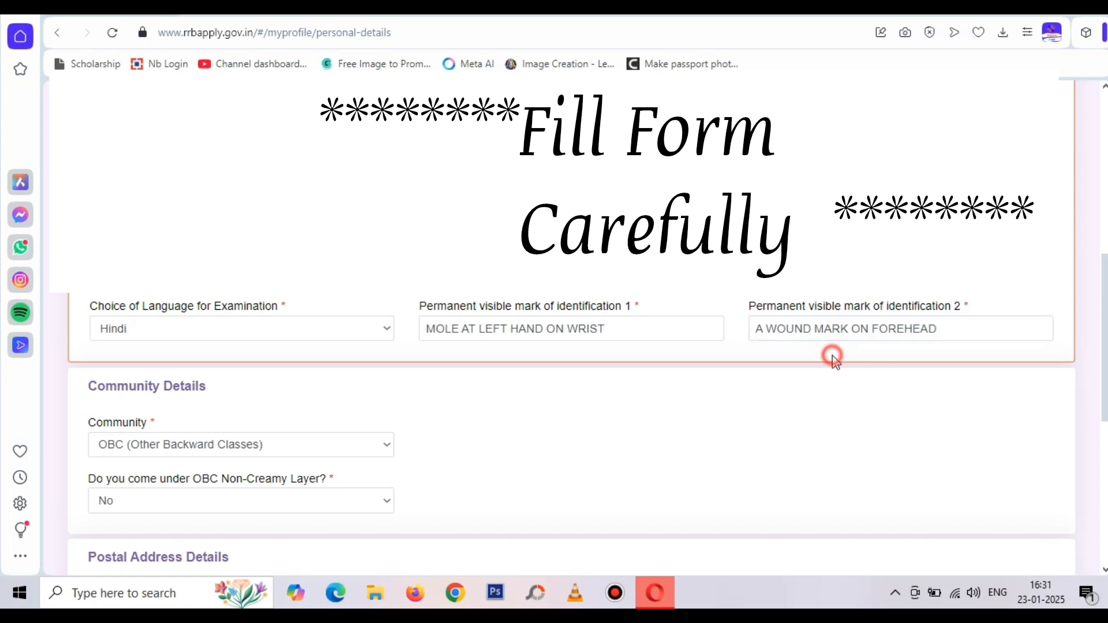
scroll(731, 396, down, 5)
scroll(732, 393, down, 2)
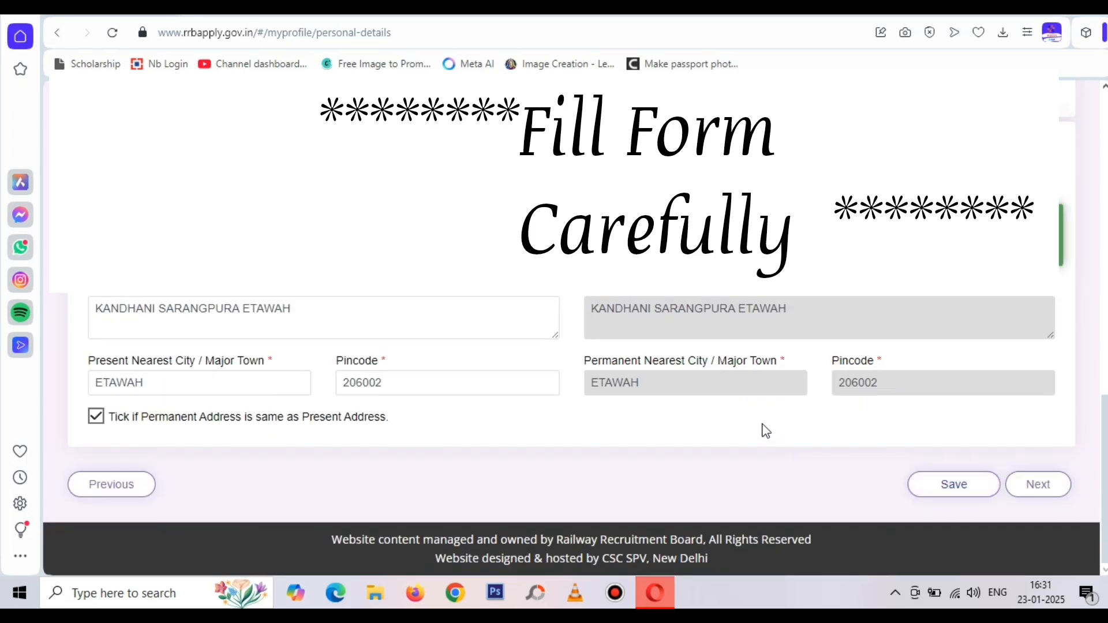
scroll(765, 433, up, 10)
scroll(765, 433, down, 10)
Save personal details, then answer No to the Ex-Serviceman, PwBD and Scribe questions
click(1037, 485)
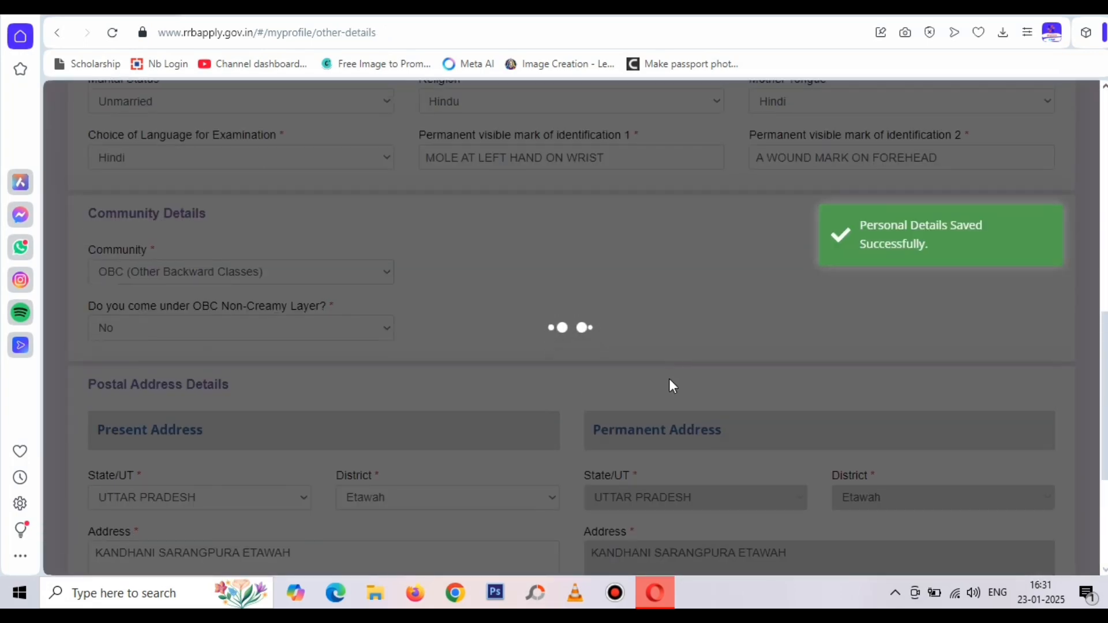
scroll(679, 386, down, 4)
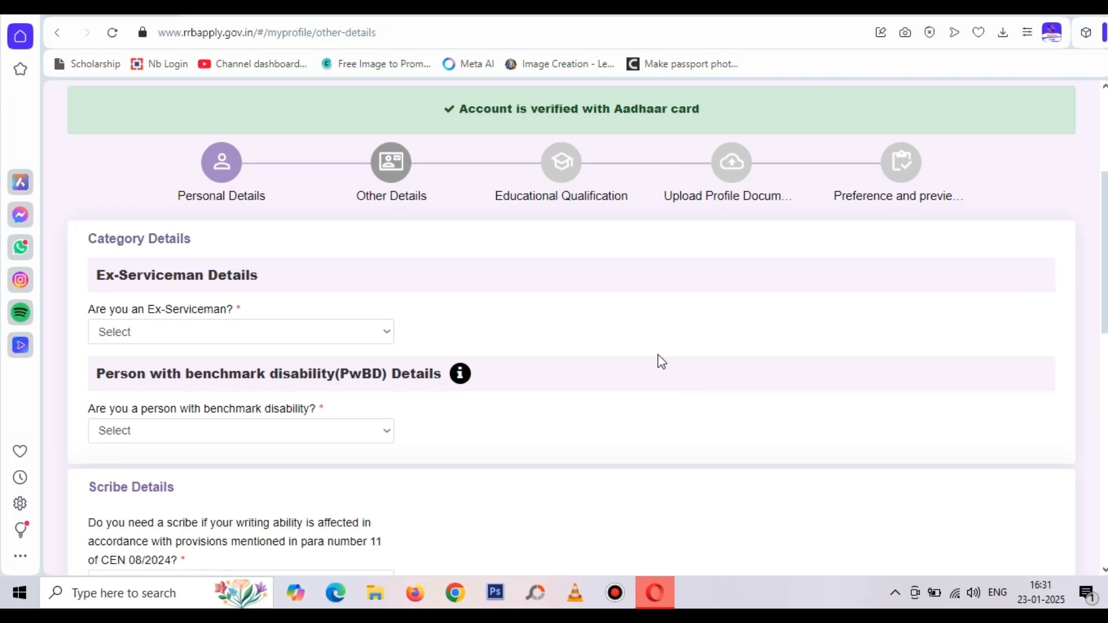
scroll(635, 367, down, 1)
click(236, 245)
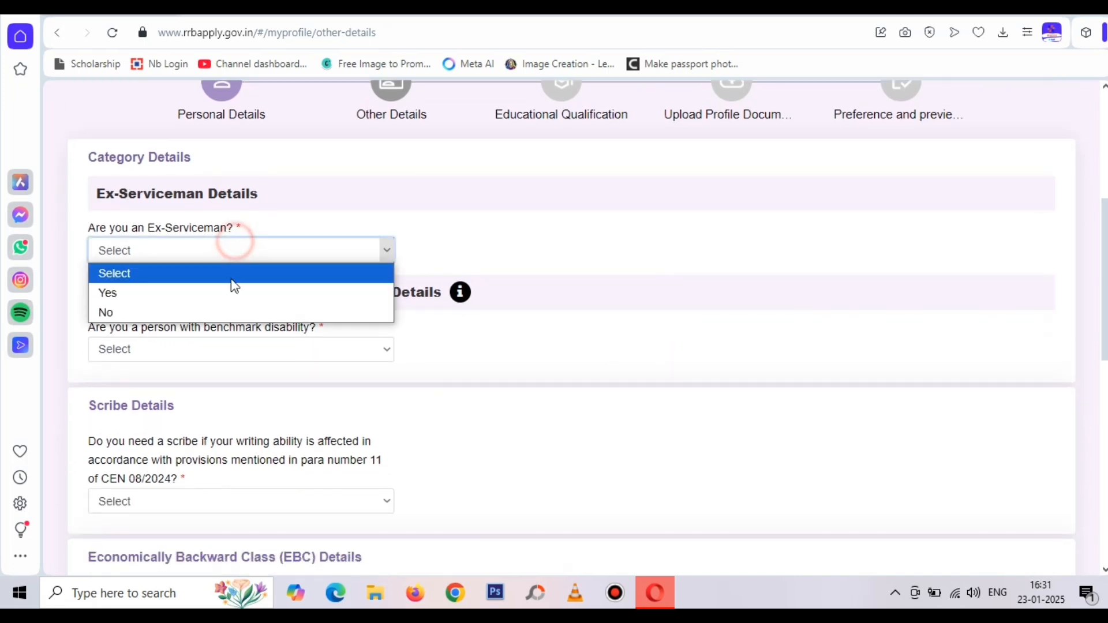
click(220, 314)
scroll(281, 299, down, 1)
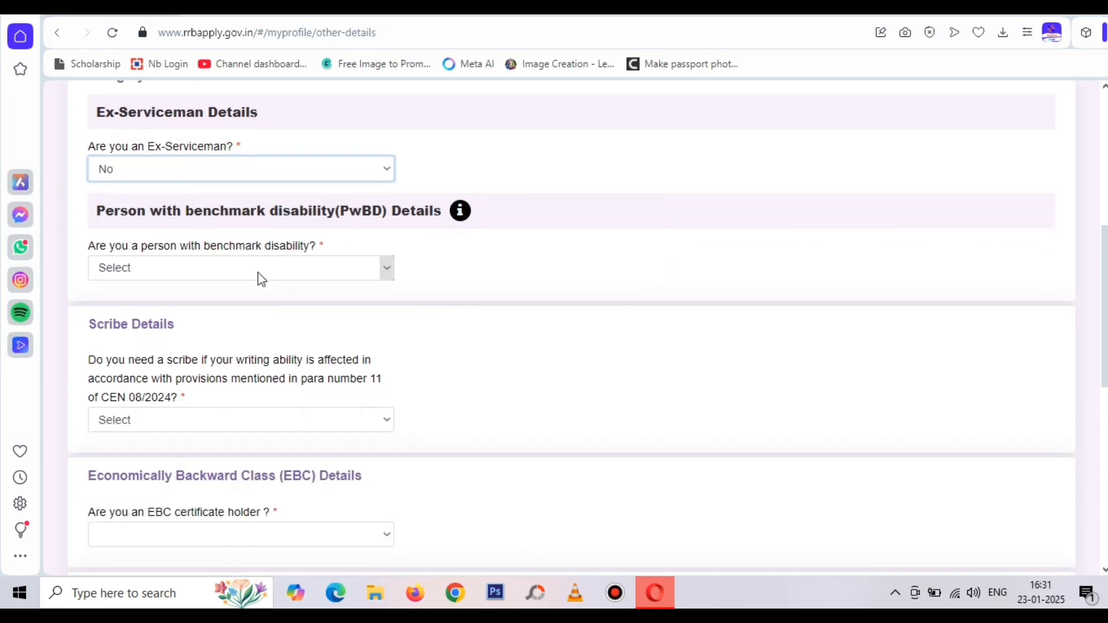
click(257, 272)
click(256, 334)
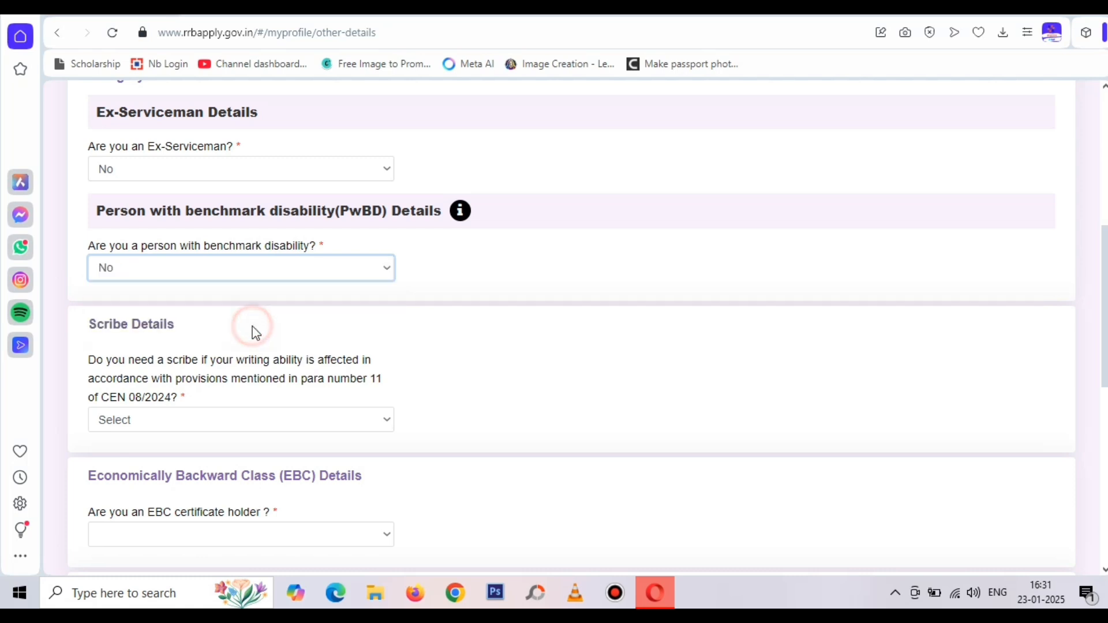
scroll(321, 321, down, 2)
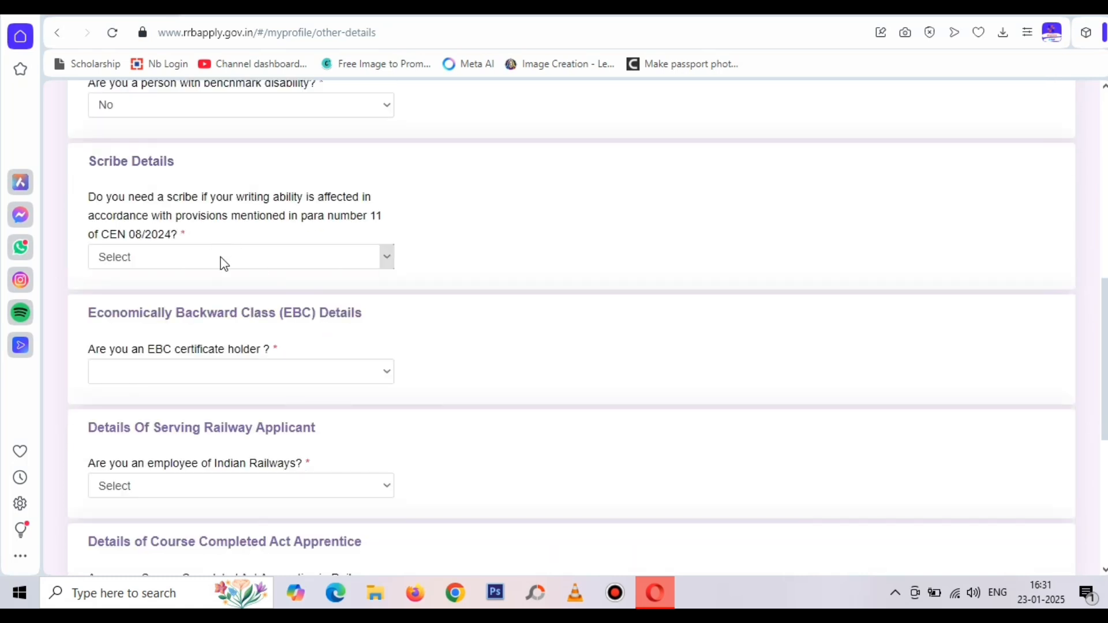
click(222, 260)
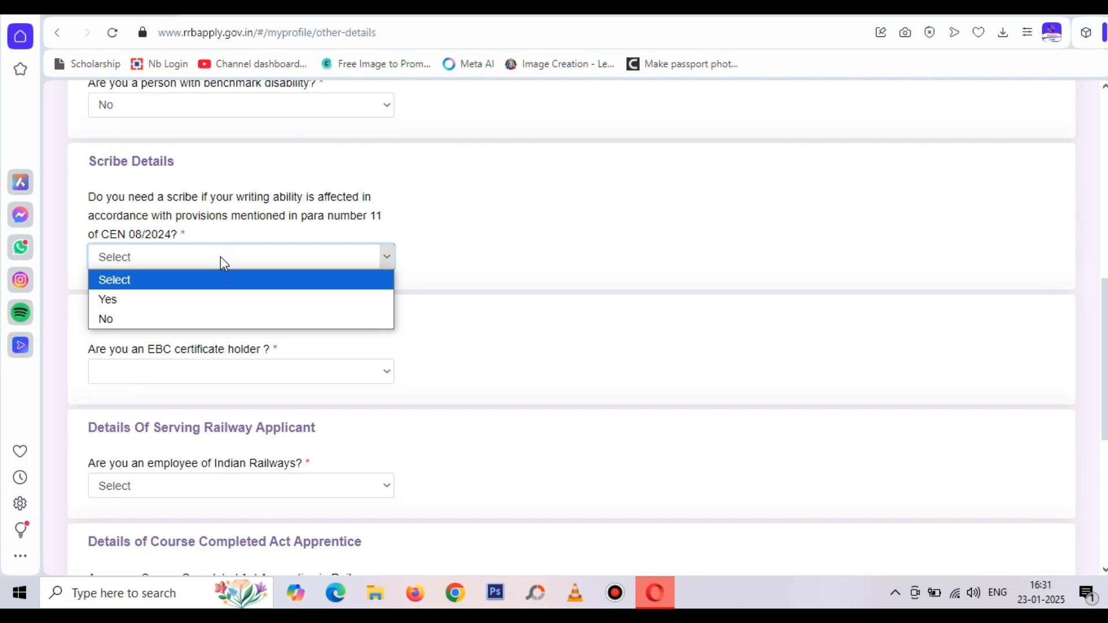
click(208, 319)
Answer No to EBC, Railway employee and NCVT apprentice; set department to Not Applicable
scroll(491, 349, down, 2)
scroll(500, 354, down, 1)
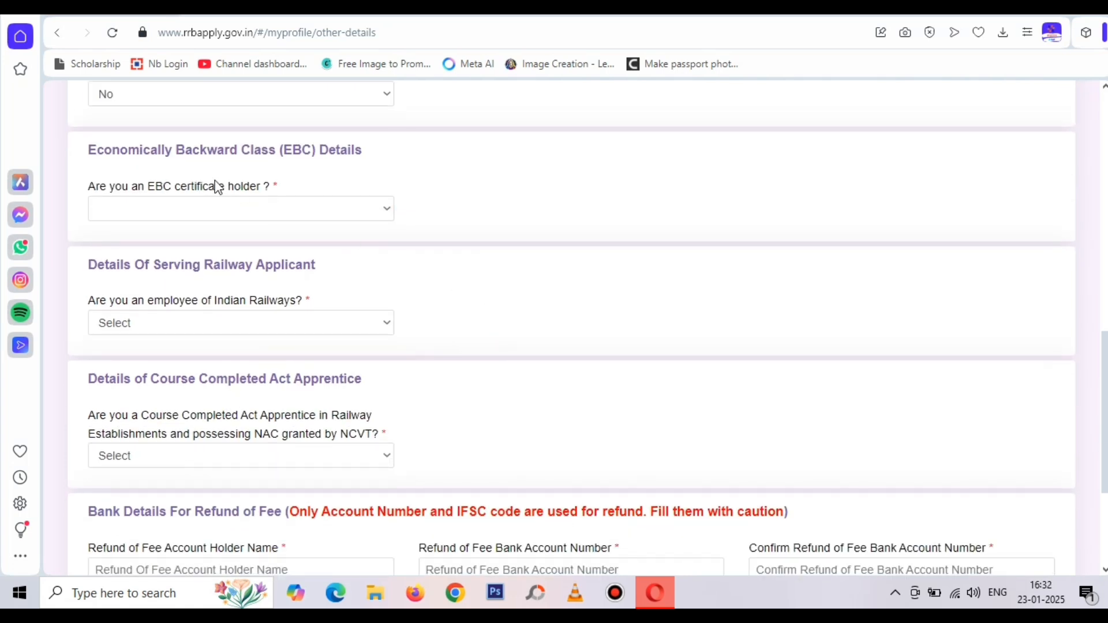
click(243, 210)
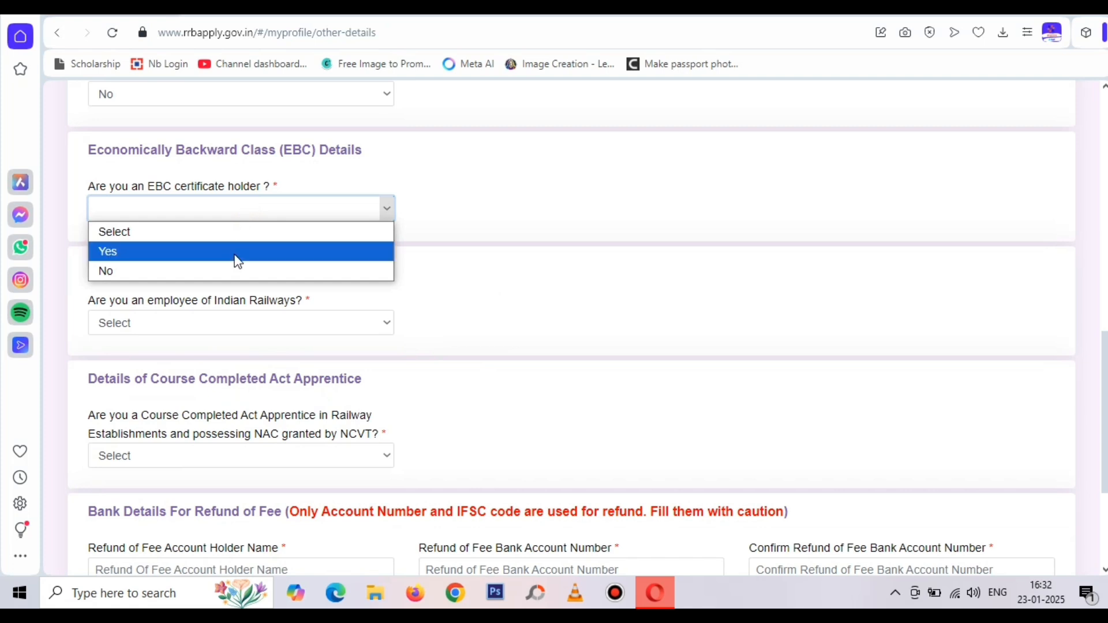
click(220, 274)
scroll(221, 266, down, 2)
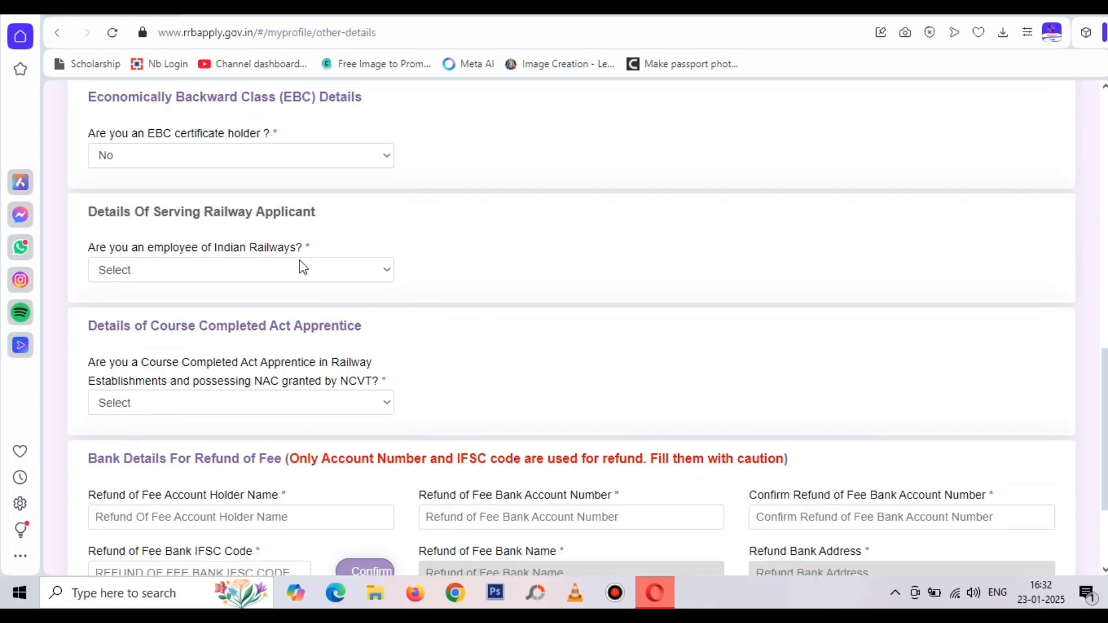
click(220, 249)
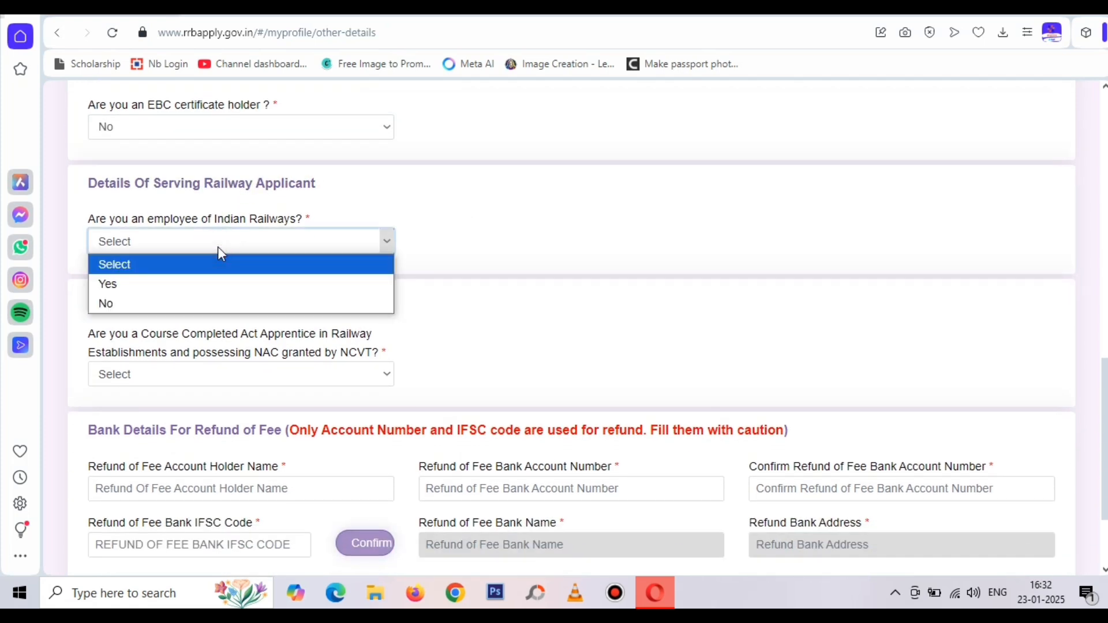
click(211, 302)
click(242, 299)
scroll(493, 319, down, 3)
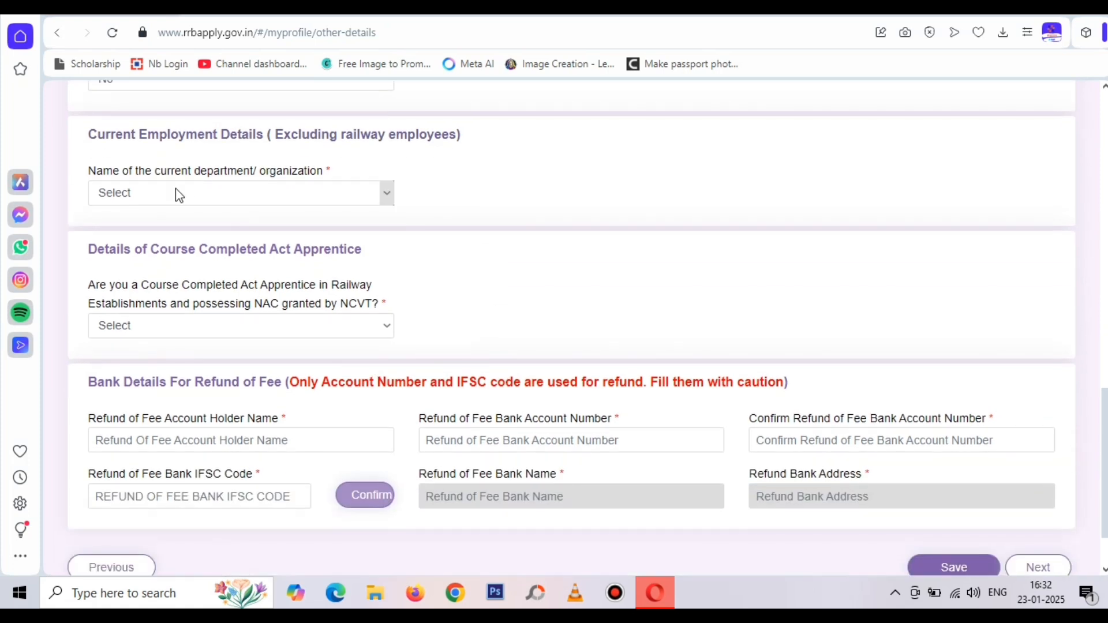
click(187, 192)
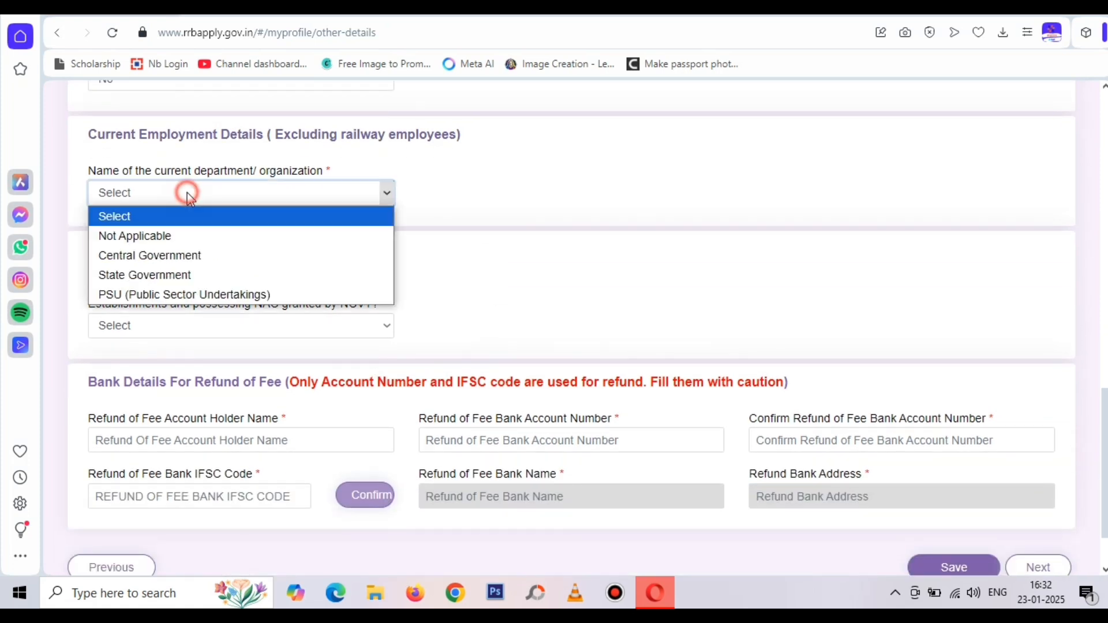
click(171, 242)
click(414, 220)
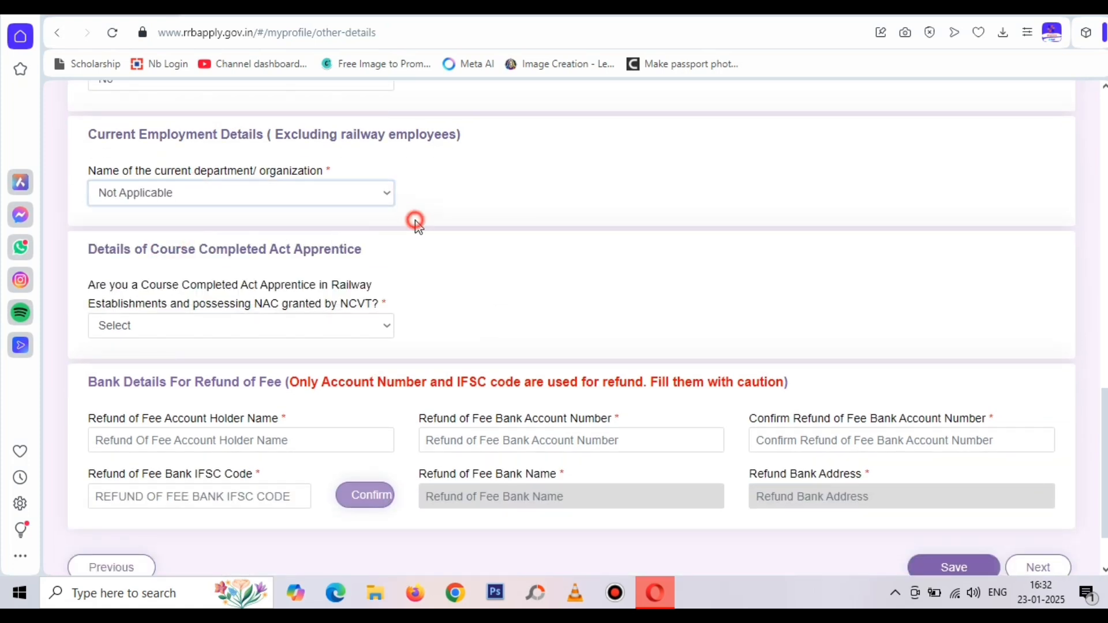
scroll(414, 220, down, 2)
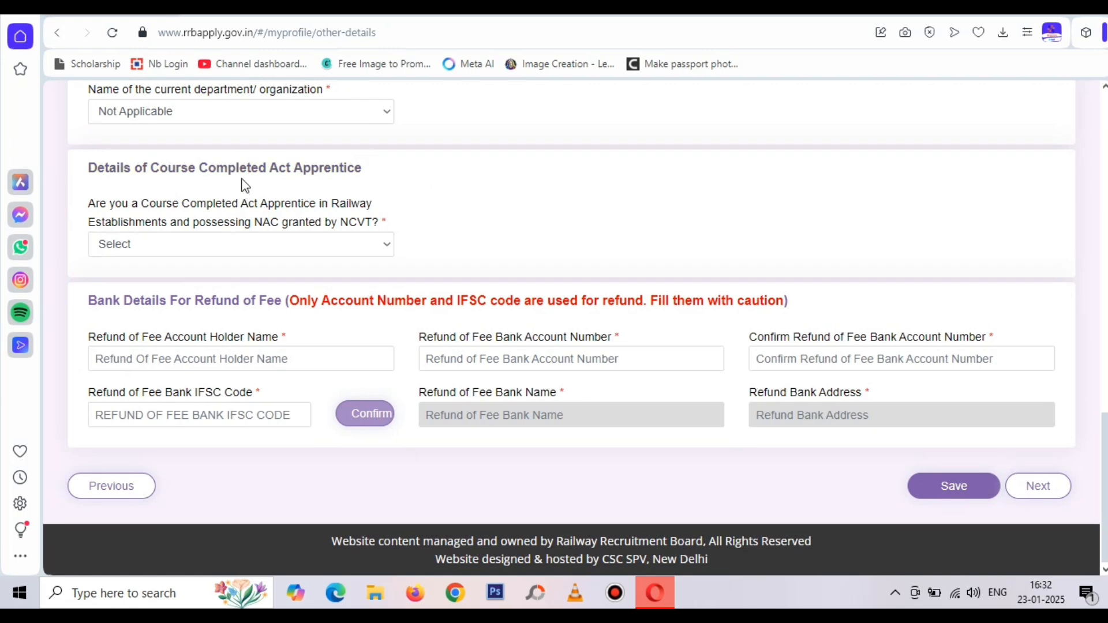
click(177, 247)
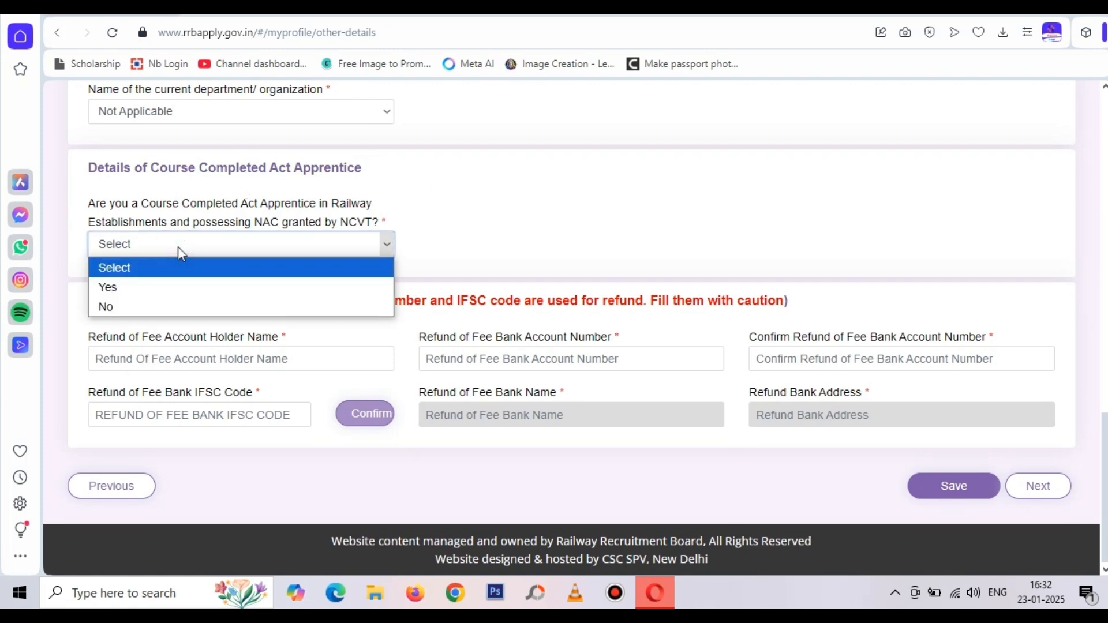
click(171, 308)
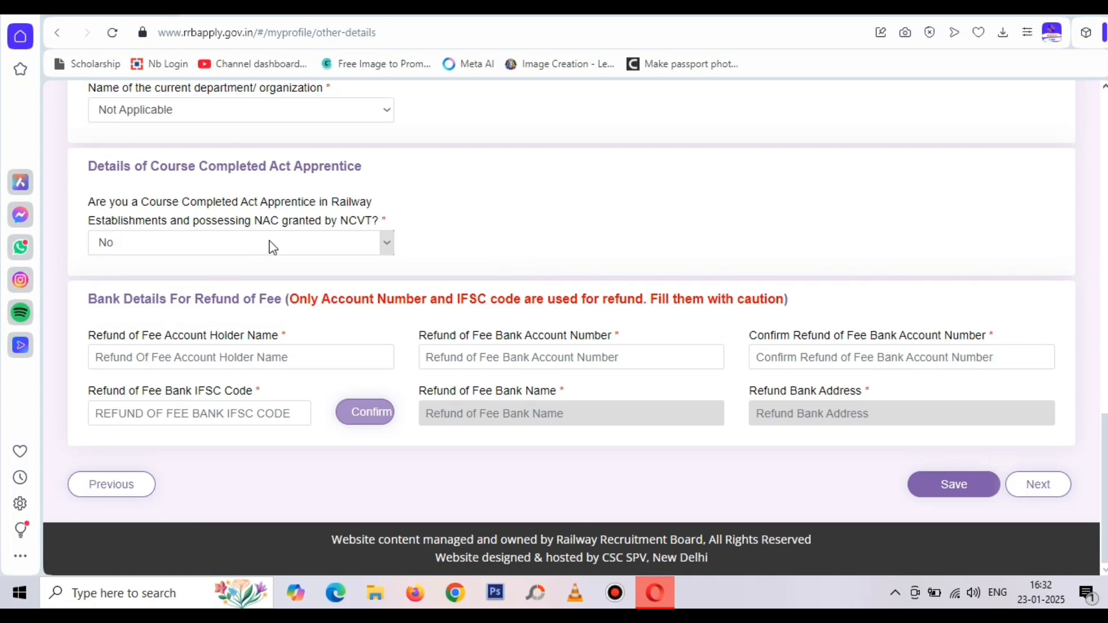
Enter the refund account holder's name, the bank account number, and the matching confirmation number
click(204, 353)
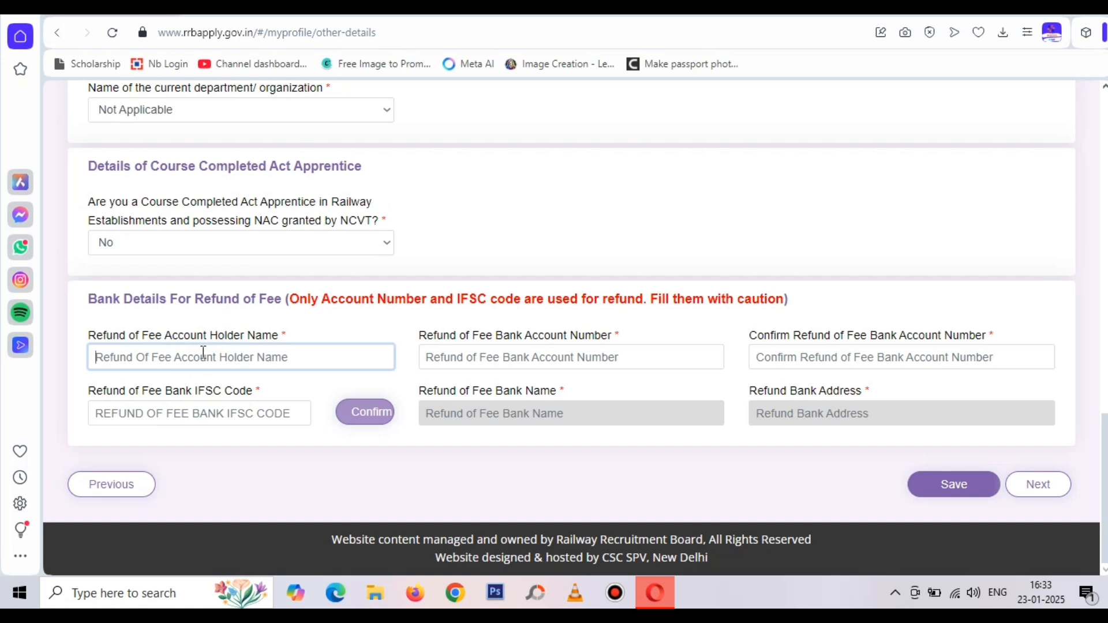
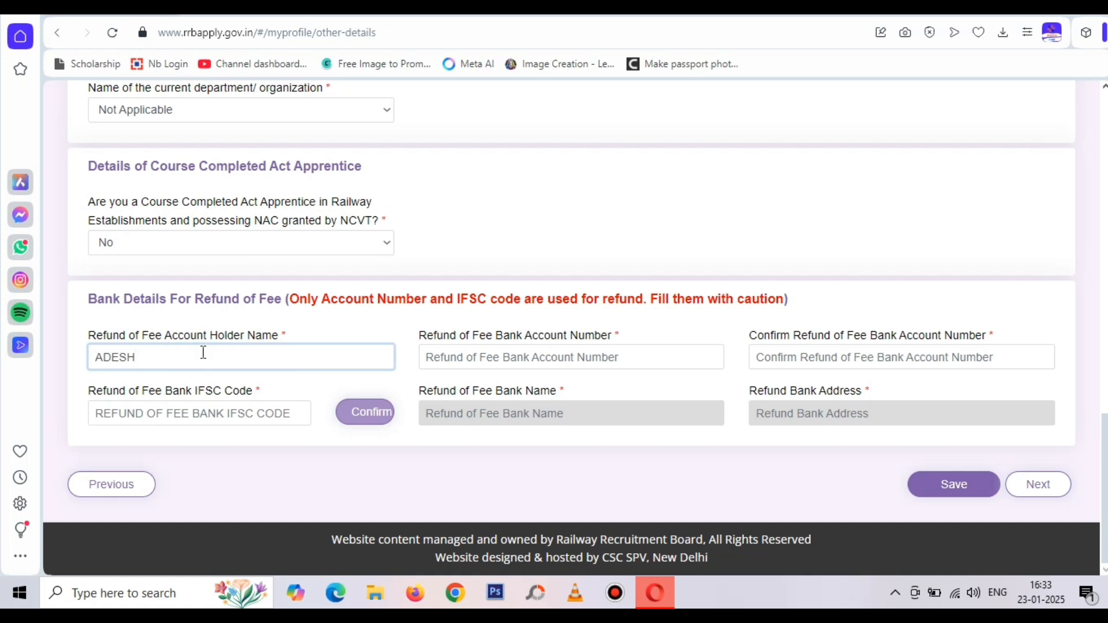
click(443, 355)
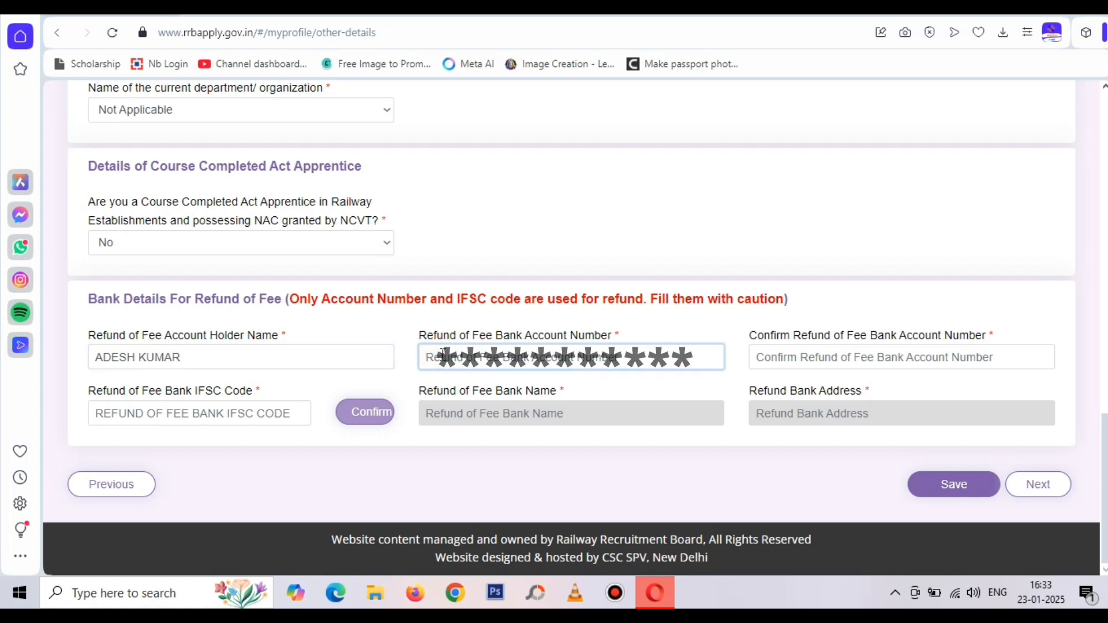
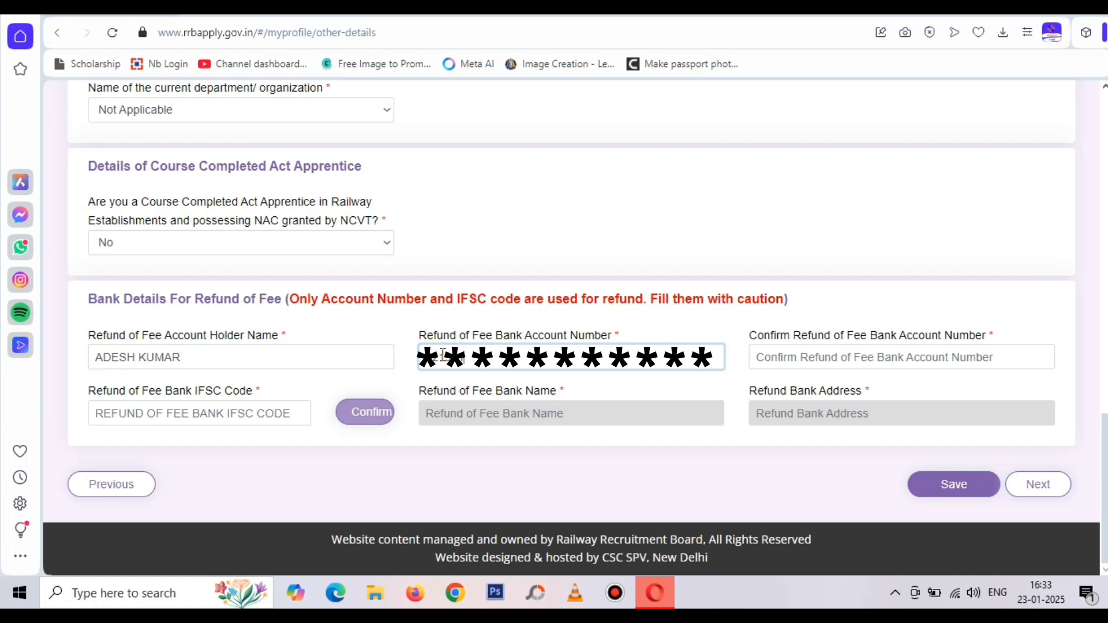
click(789, 358)
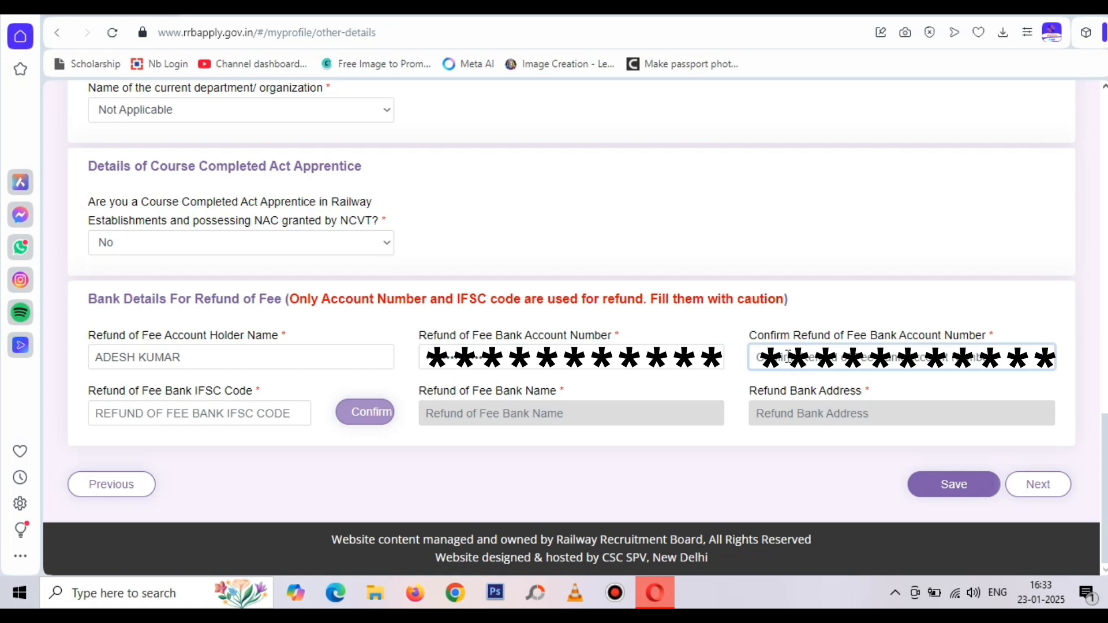
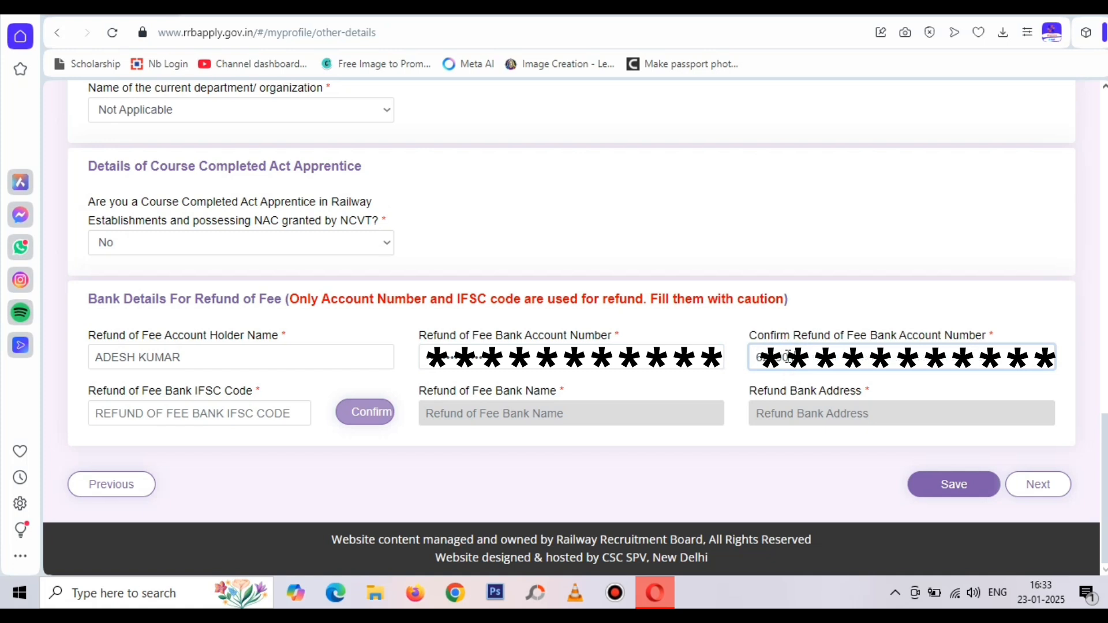
Enter IFSC BARB0BLYETA to fetch Bank of Baroda details, then save Other Details and proceed
click(225, 414)
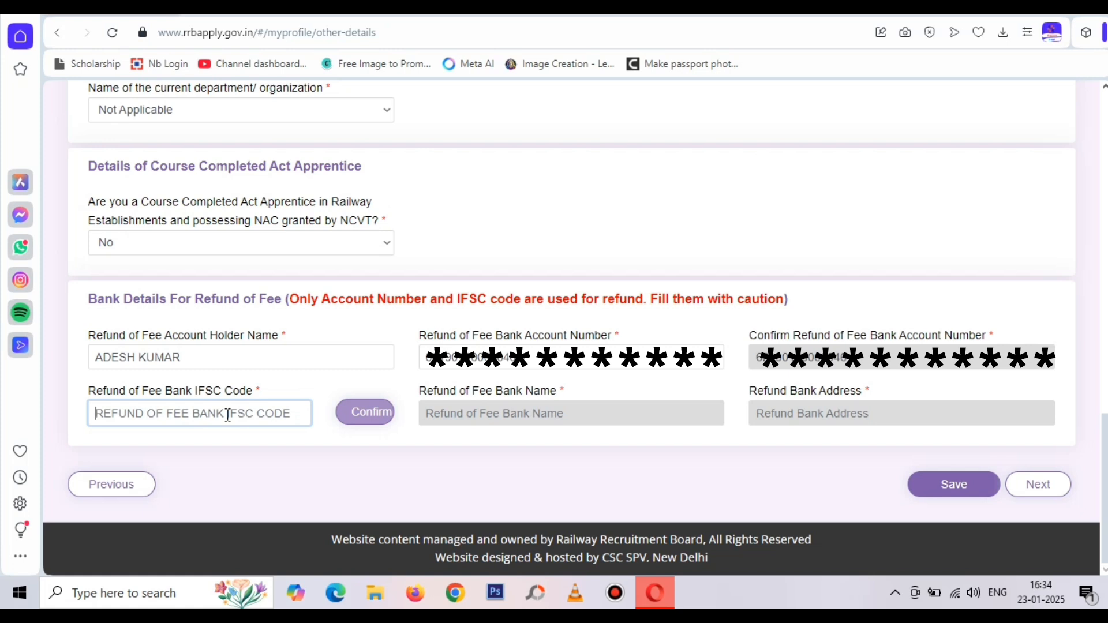
text(BARB)
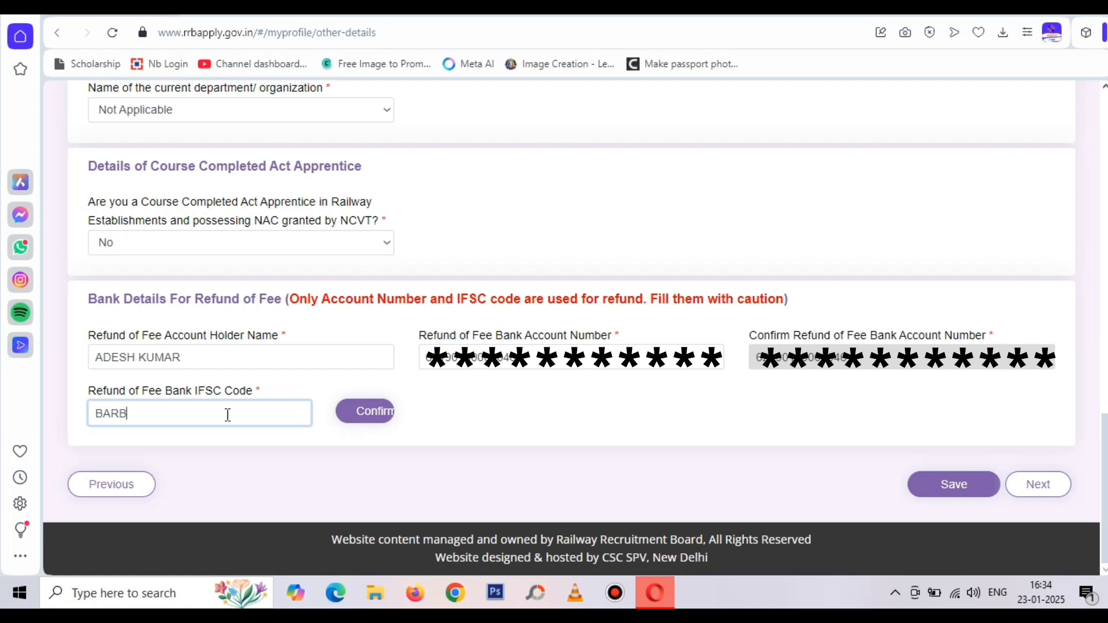
text(0BLYETA)
click(368, 412)
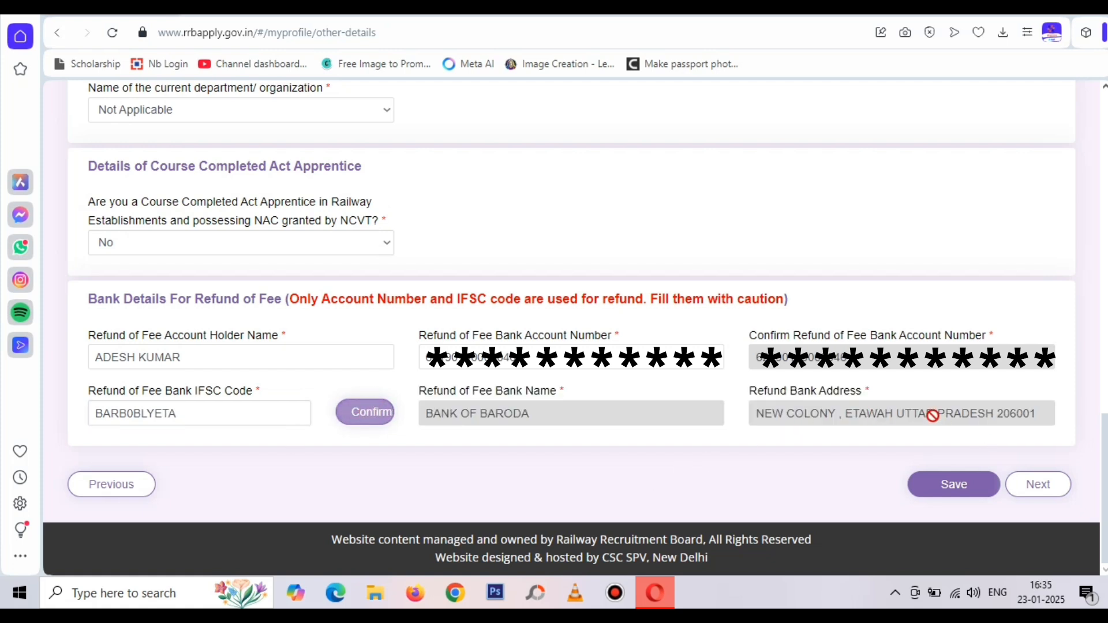
click(953, 494)
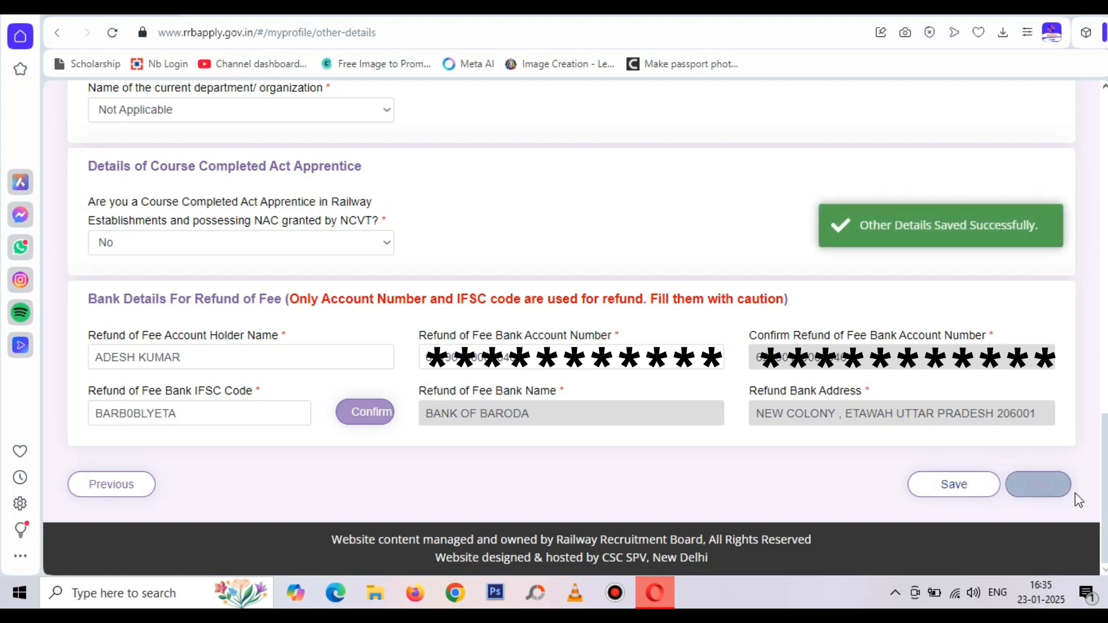
click(1021, 485)
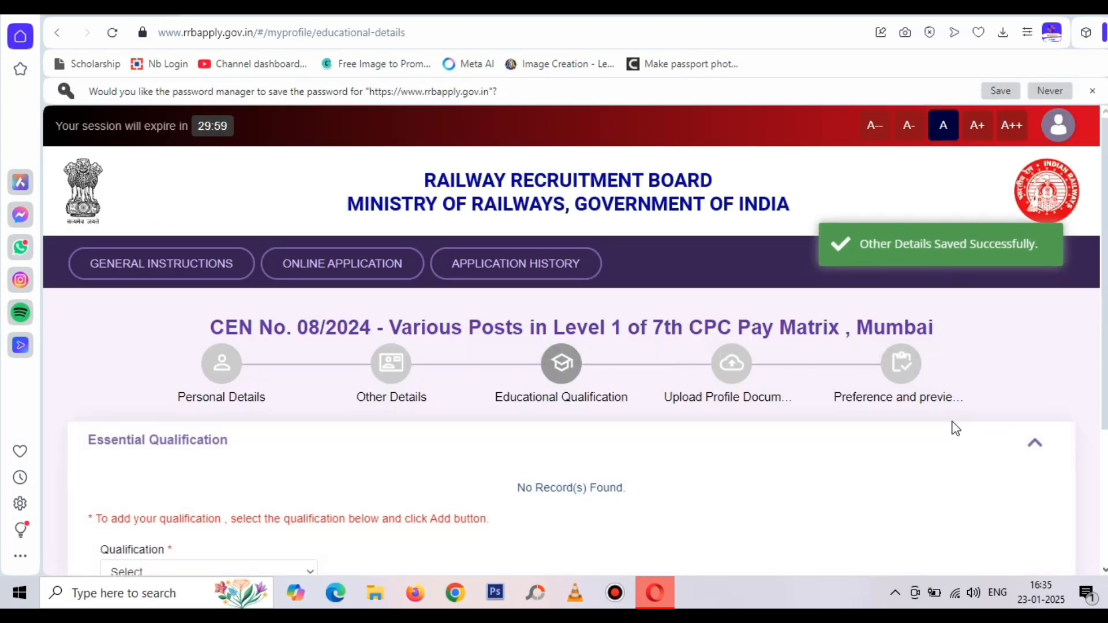
Choose Matriculation/SSLC, state UTTAR PRADESH, district Etawah, and board UP BOARD
scroll(925, 415, down, 3)
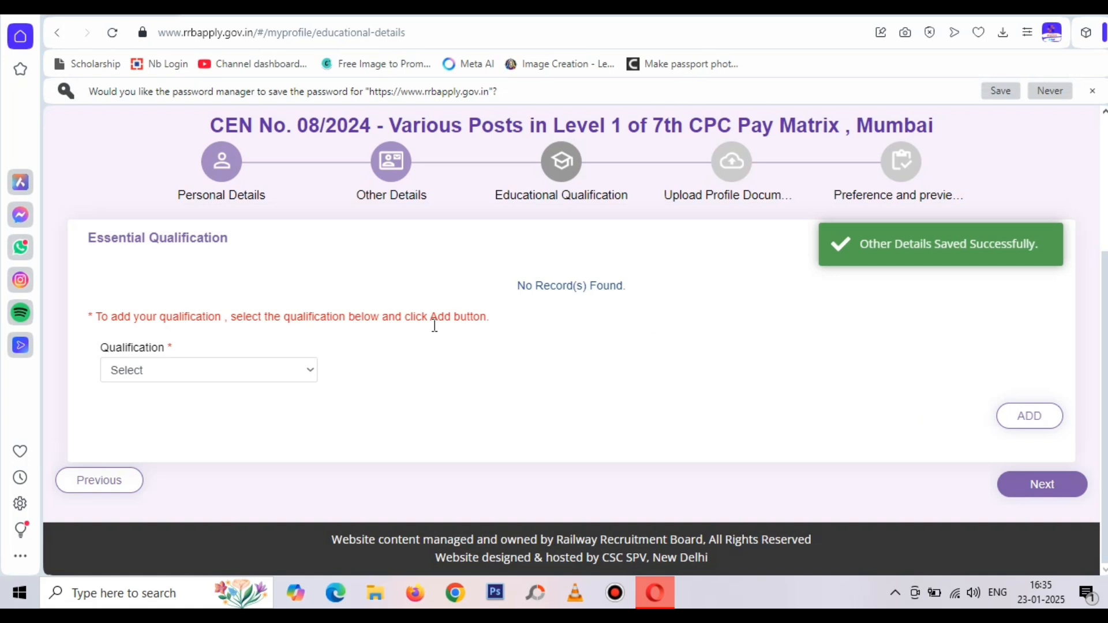
click(217, 370)
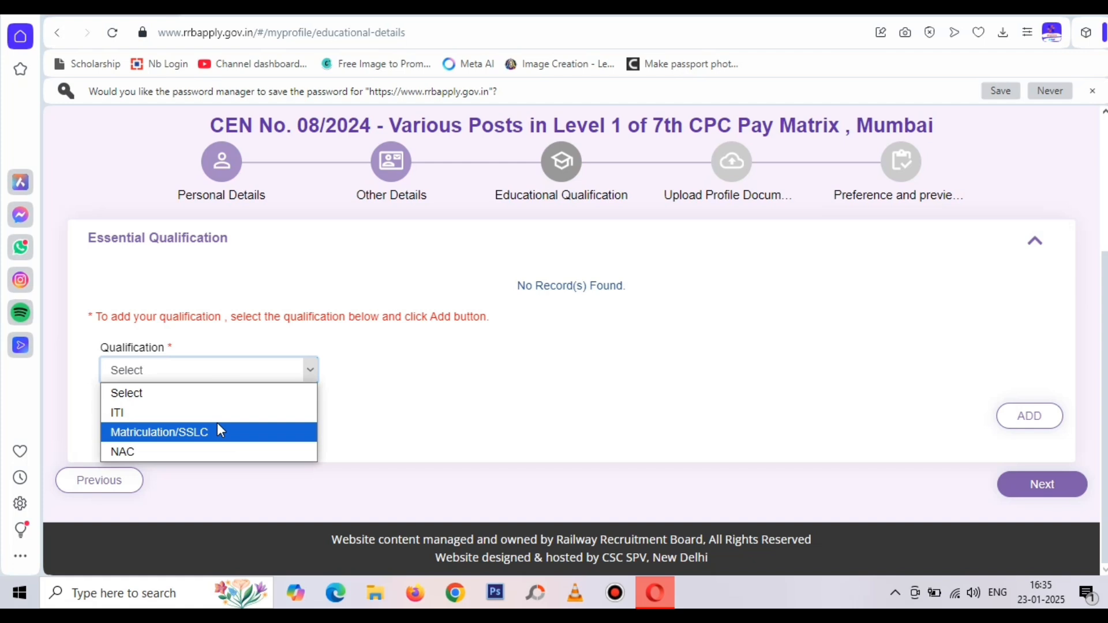
click(223, 433)
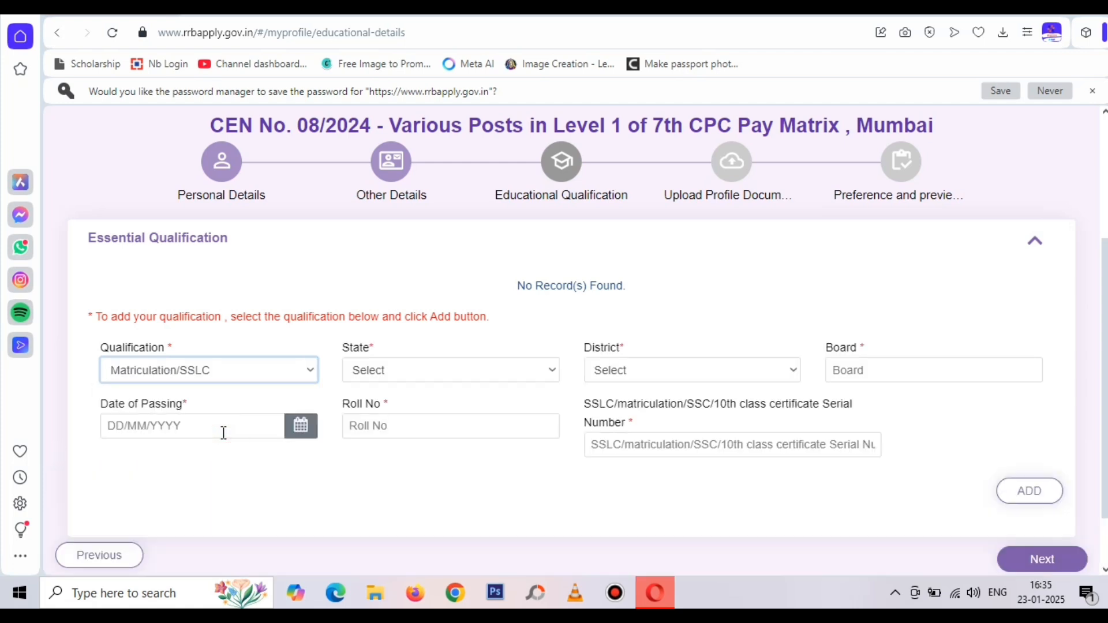
click(234, 492)
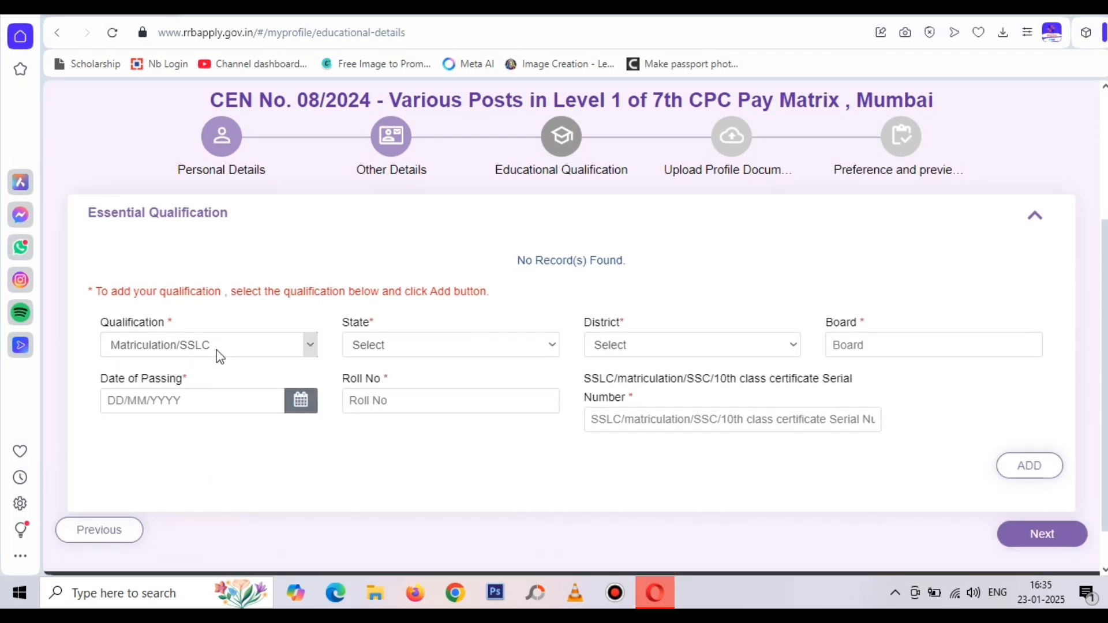
click(396, 341)
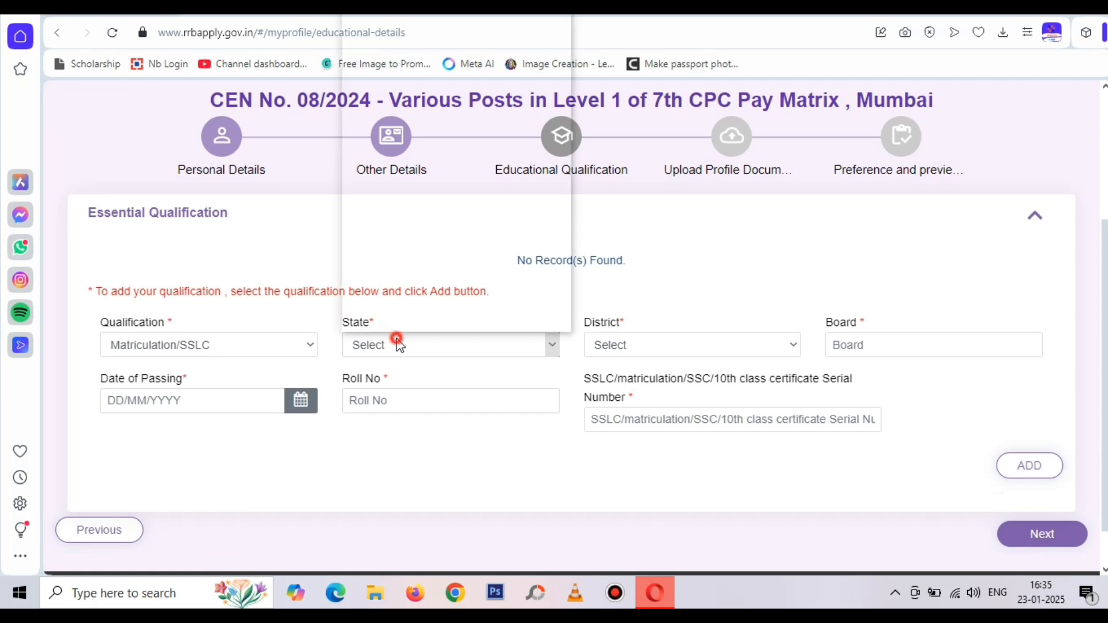
scroll(453, 323, down, 4)
scroll(450, 311, down, 2)
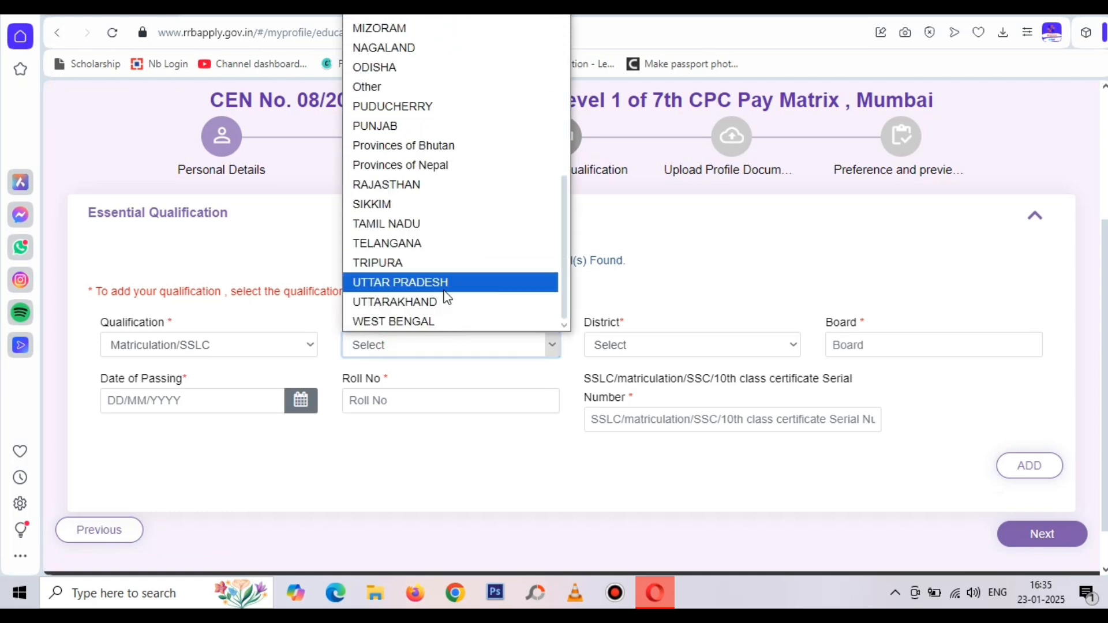
click(445, 283)
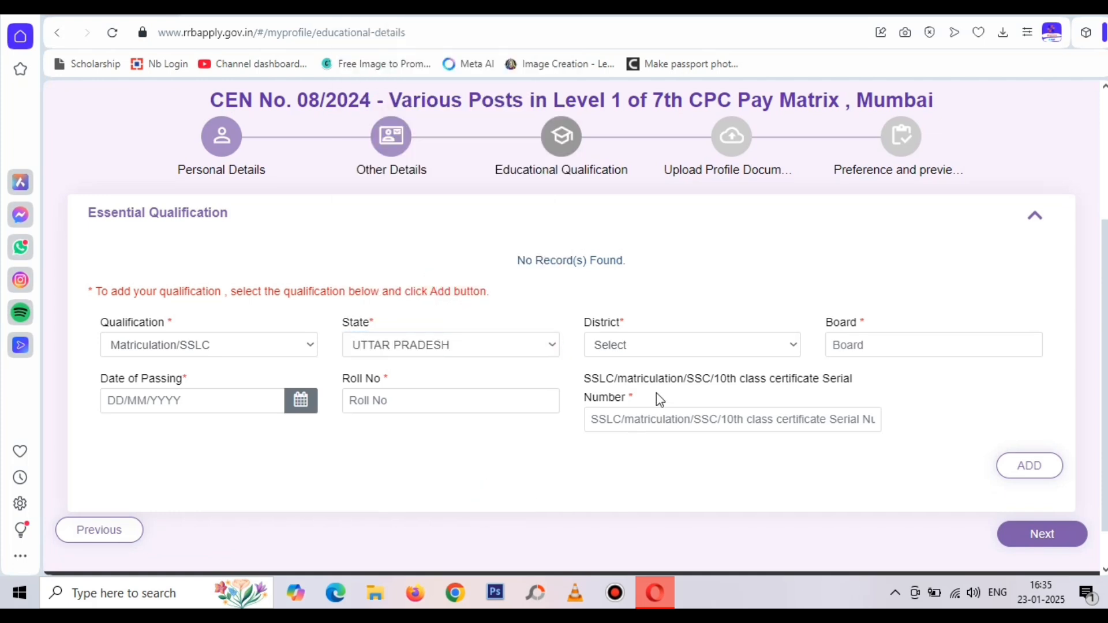
click(695, 345)
scroll(664, 174, down, 3)
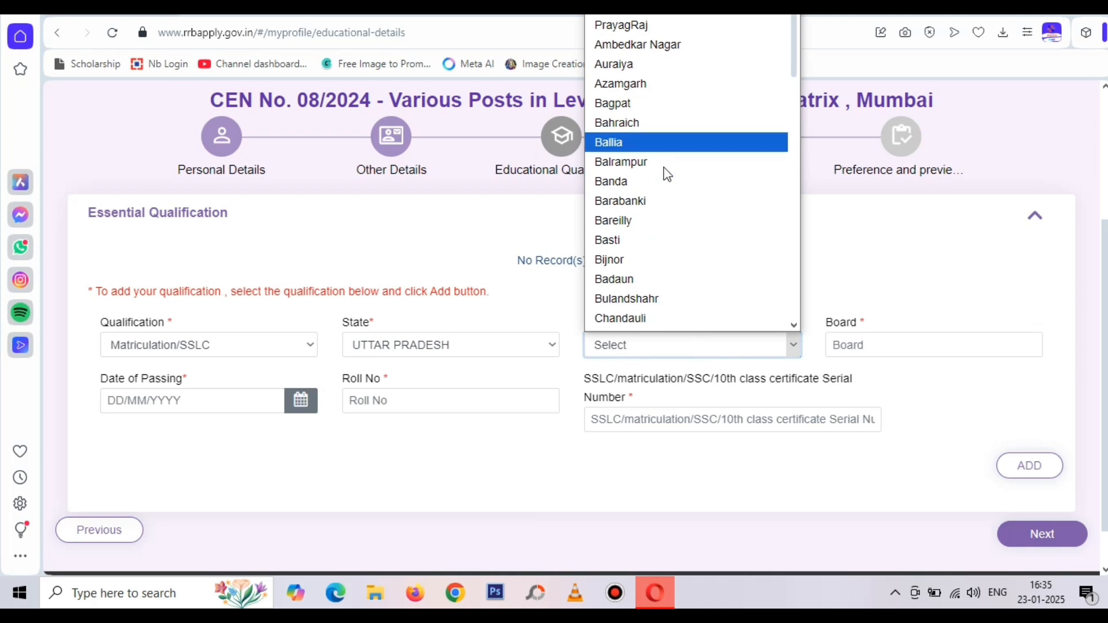
click(664, 256)
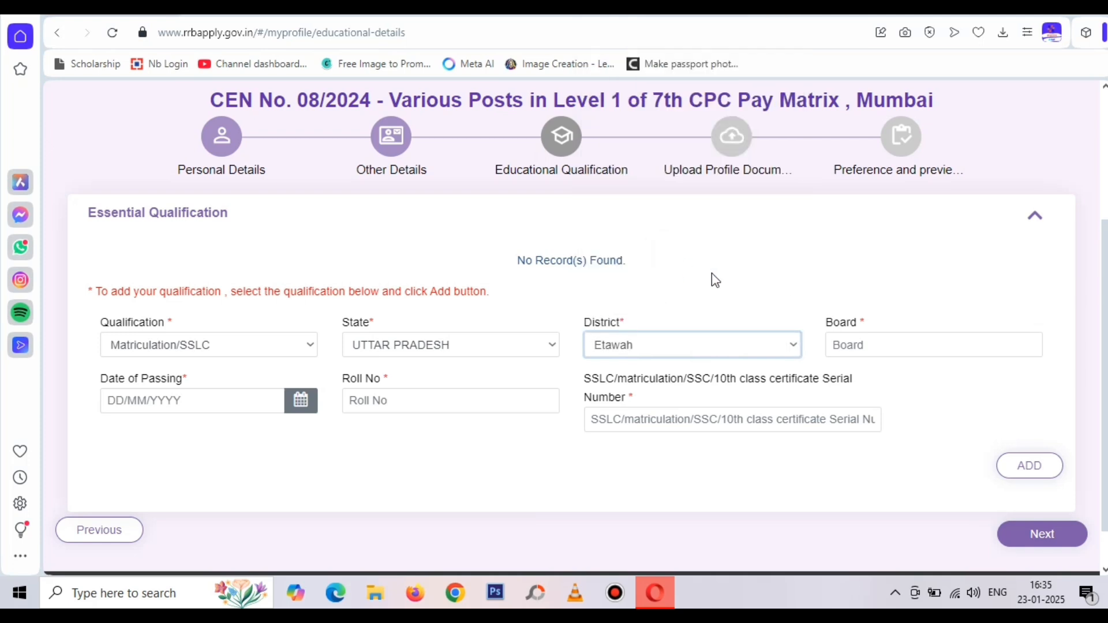
click(902, 347)
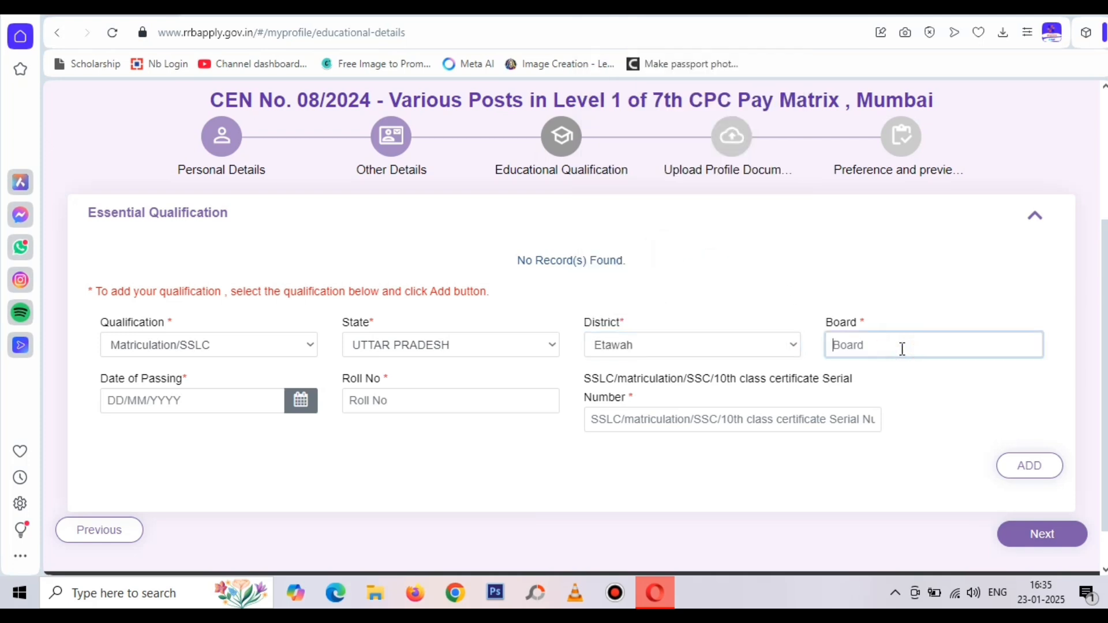
text(UP BOARD)
click(947, 273)
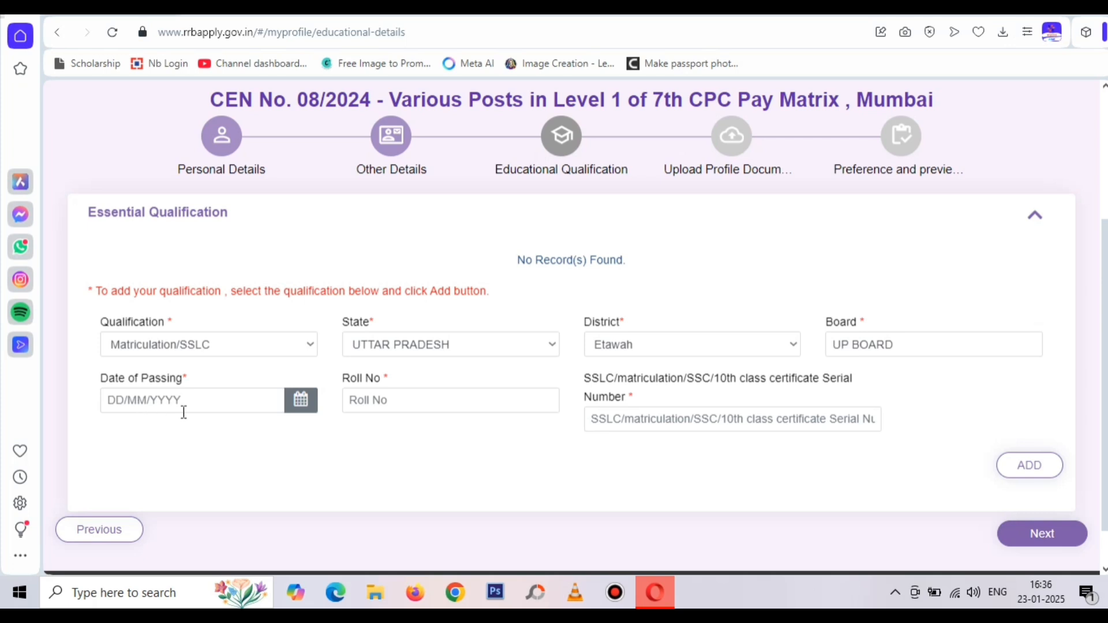
Set passing date 27/04/2019, fill roll and certificate serial numbers, and add the qualification
click(117, 400)
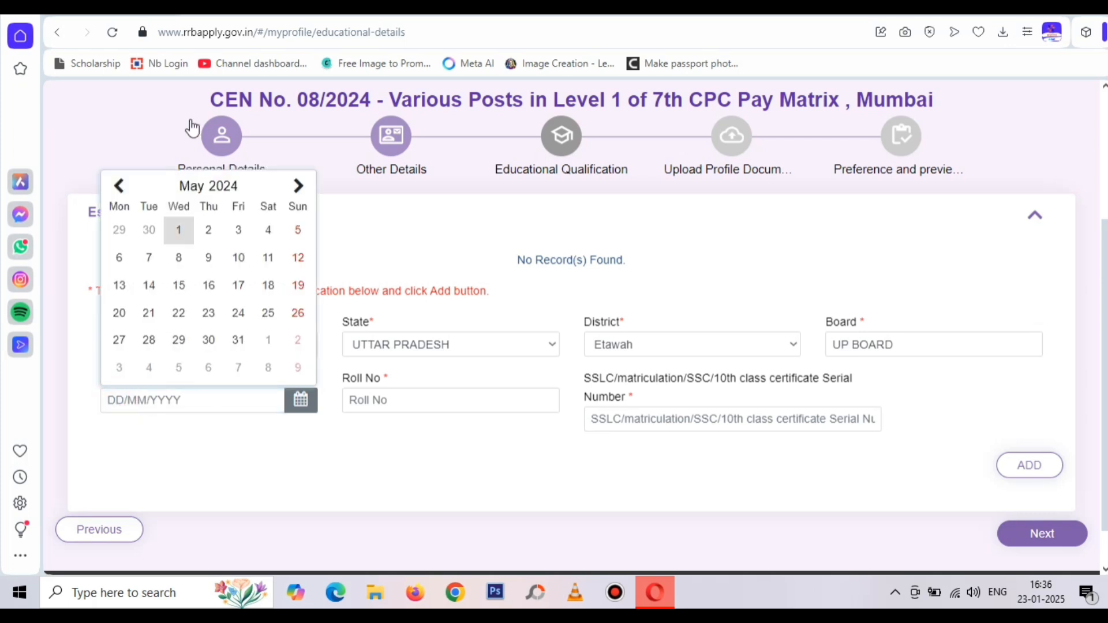
click(227, 185)
click(212, 255)
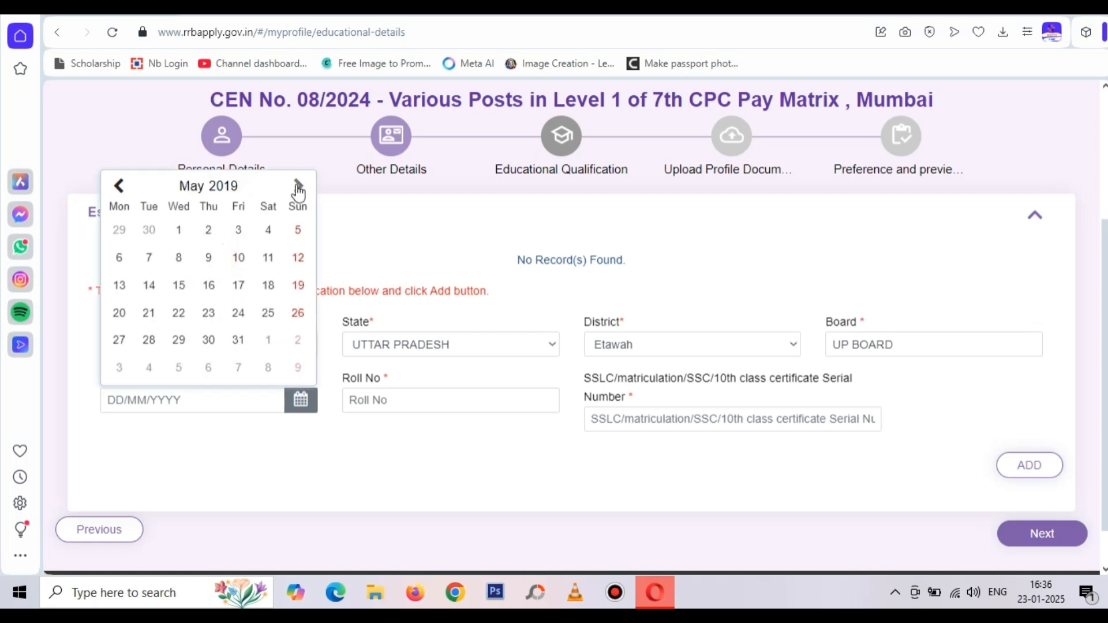
click(119, 187)
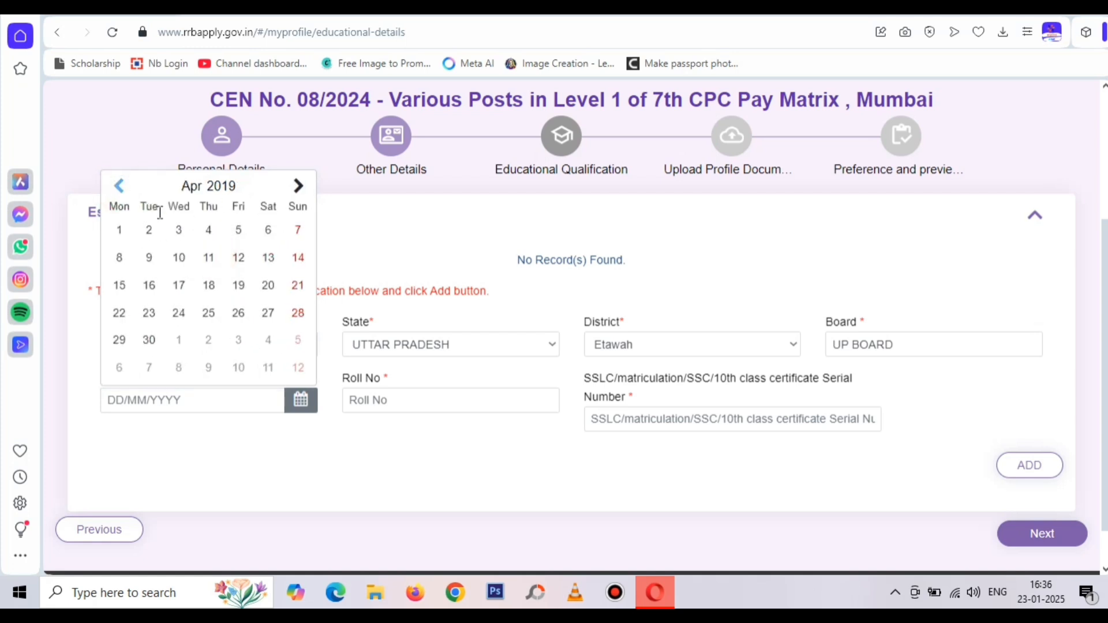
click(268, 313)
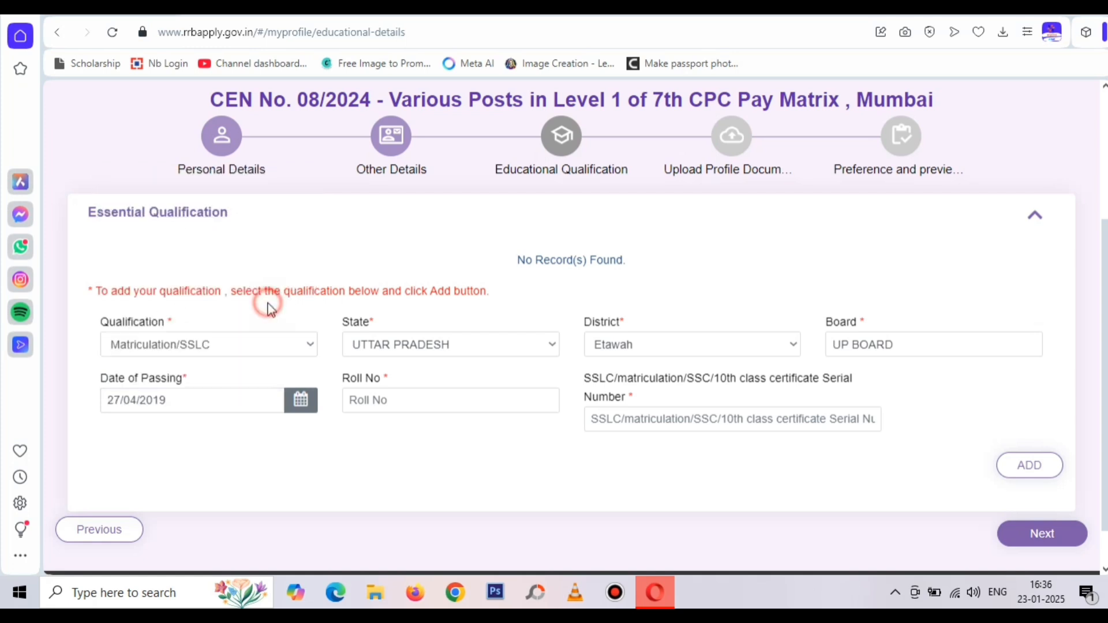
click(167, 446)
click(365, 402)
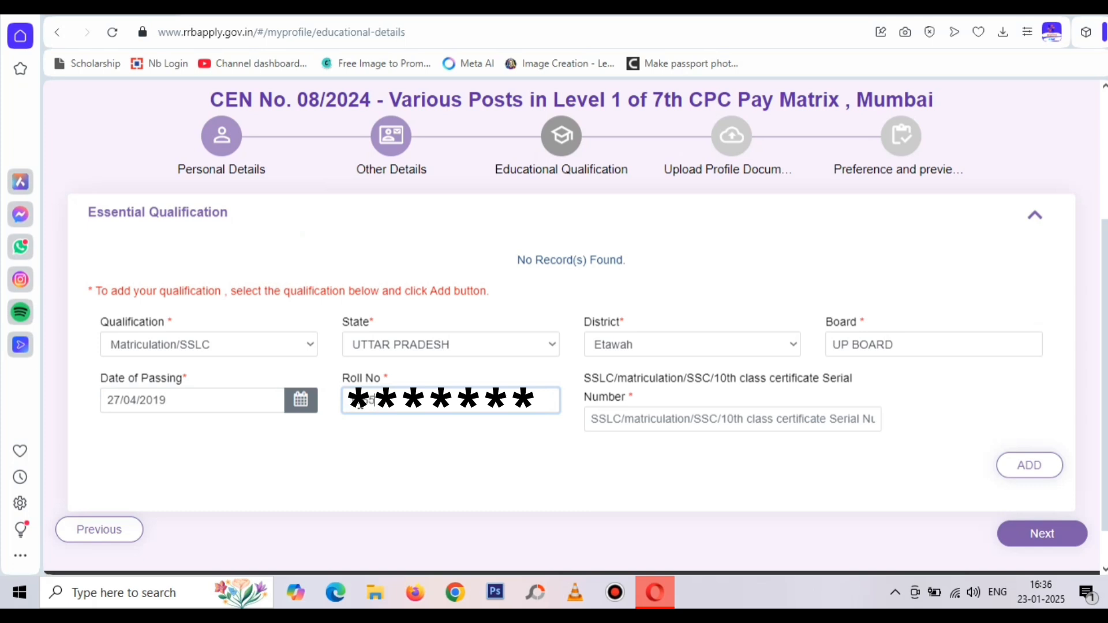
click(383, 499)
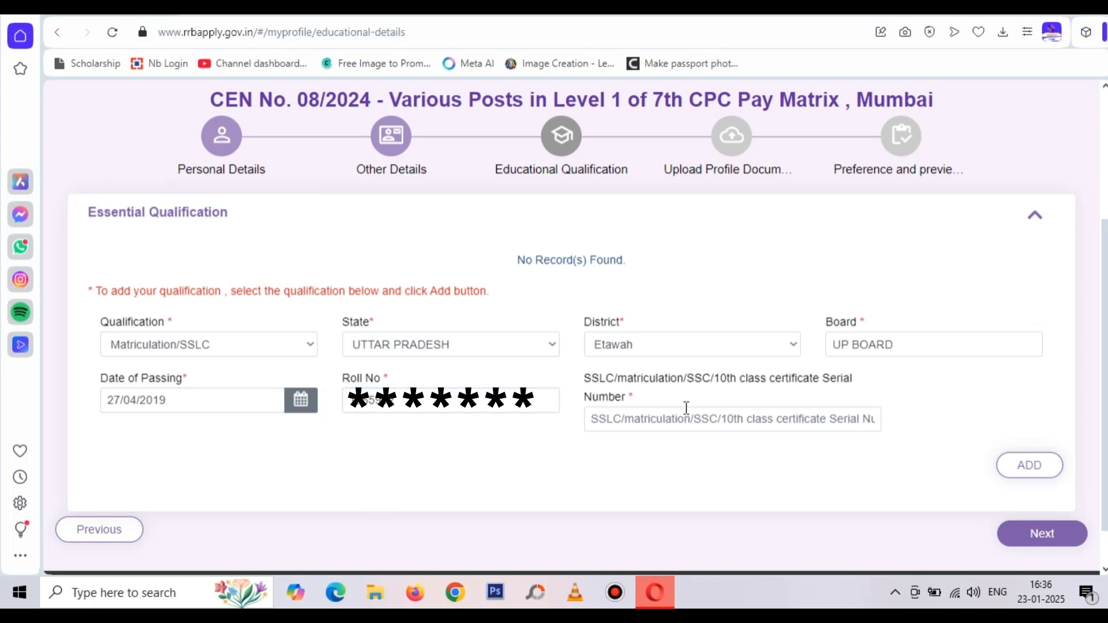
click(661, 423)
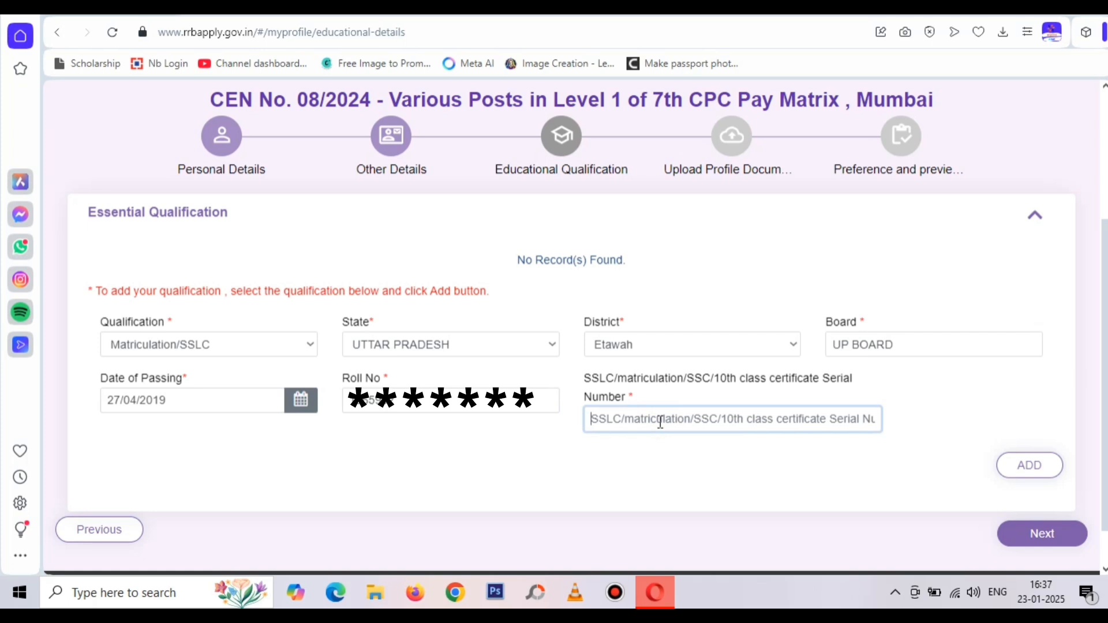
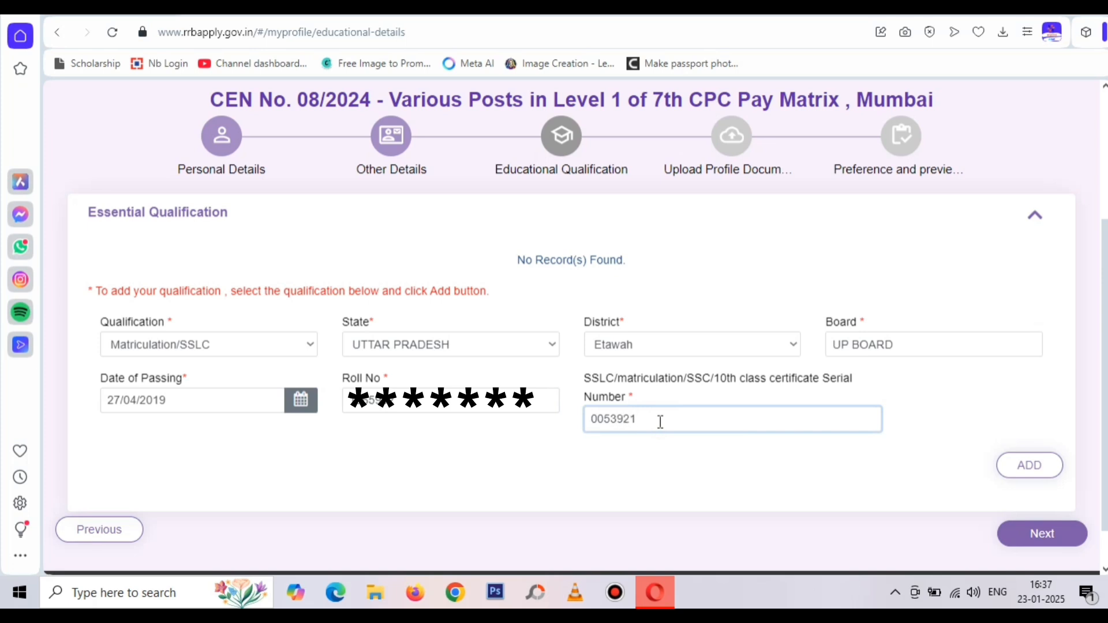
click(691, 470)
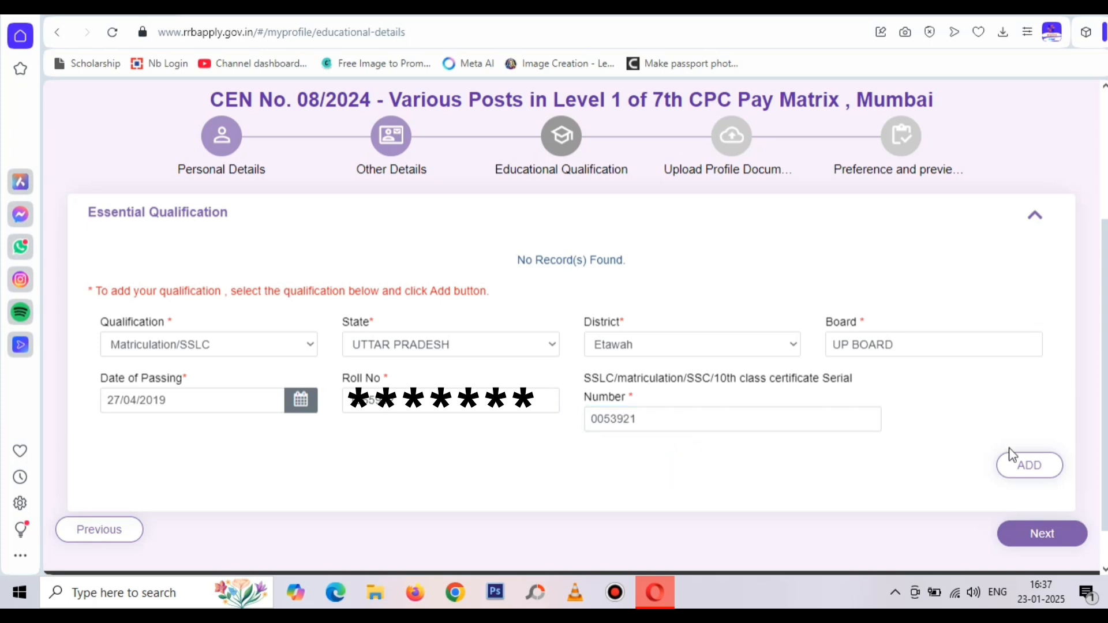
click(1021, 470)
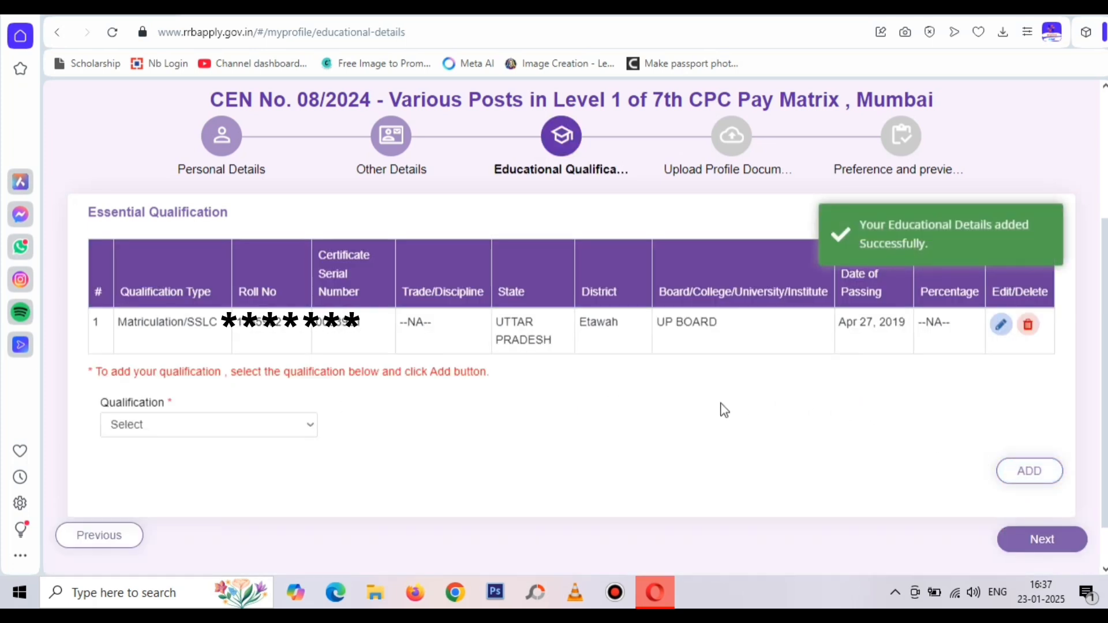
Close the qualification list without adding another, and go to Upload Profile Documents
click(222, 424)
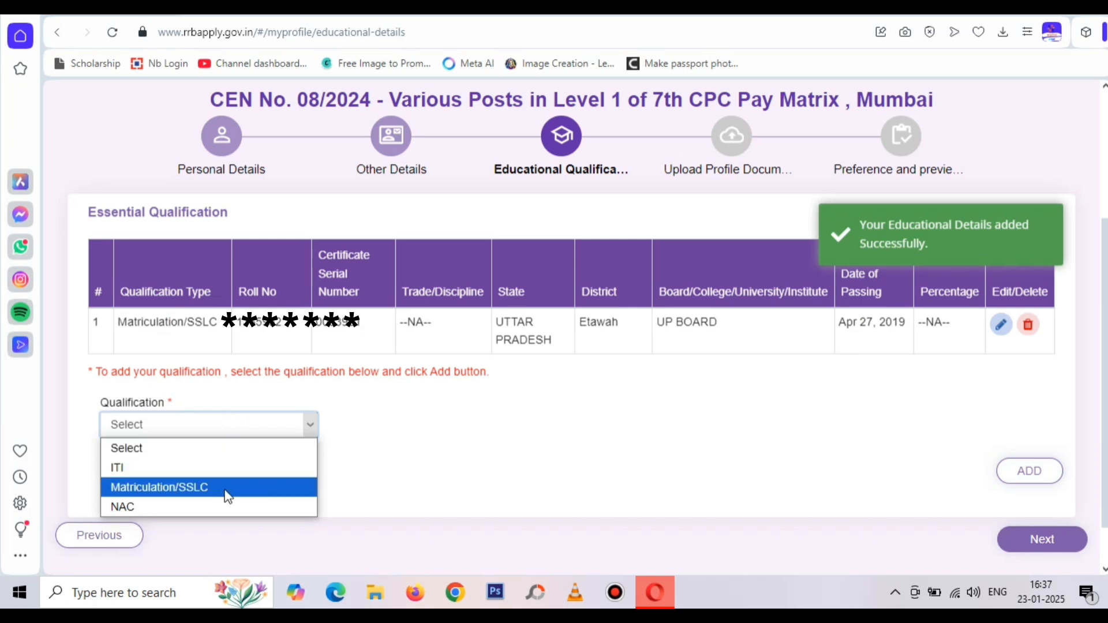
click(373, 467)
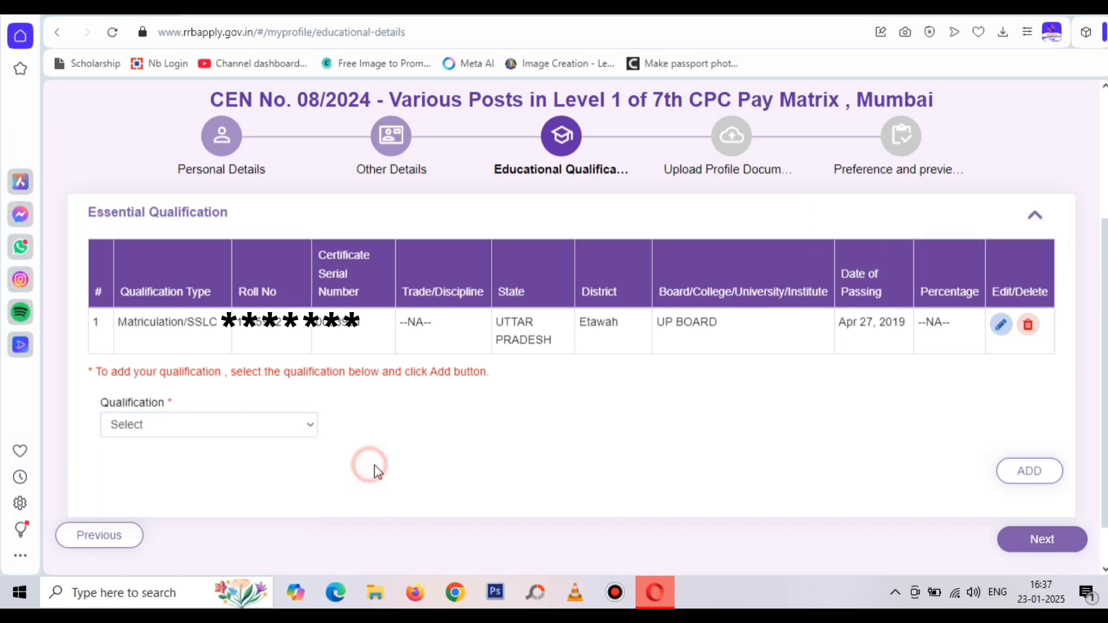
click(1044, 542)
Attach the colour passport photograph file via the file chooser so its preview shows
scroll(801, 460, down, 3)
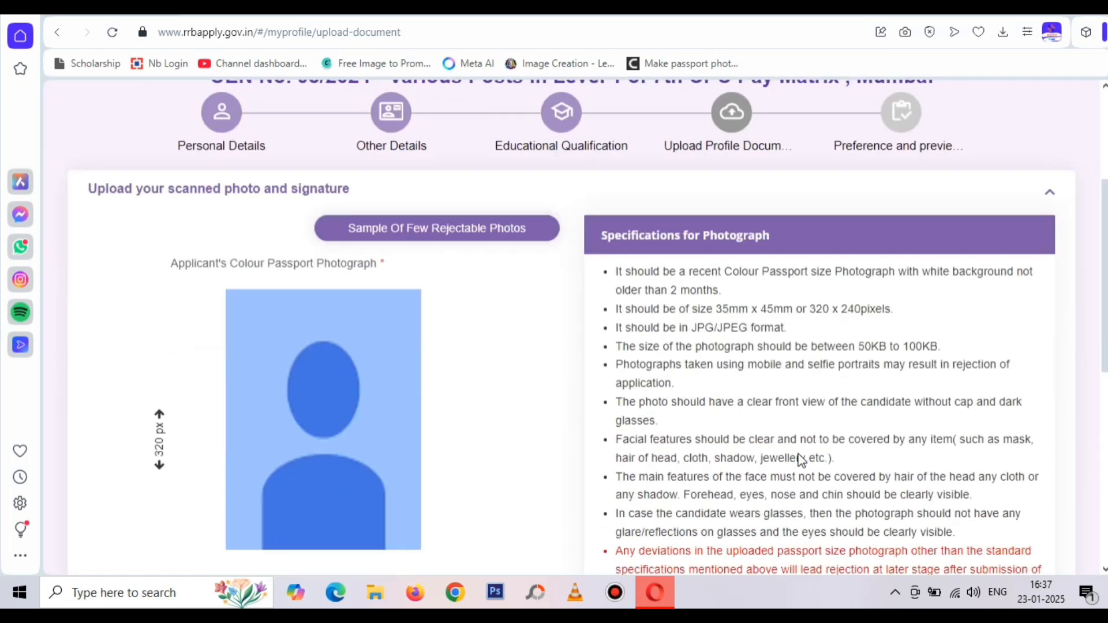
scroll(682, 431, down, 6)
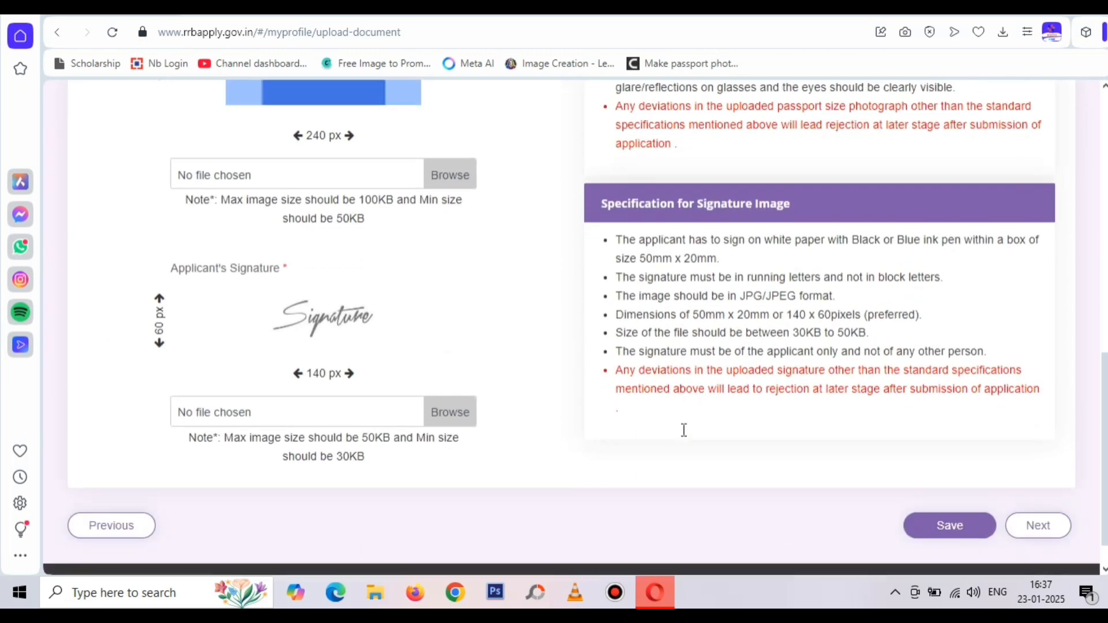
scroll(682, 430, up, 7)
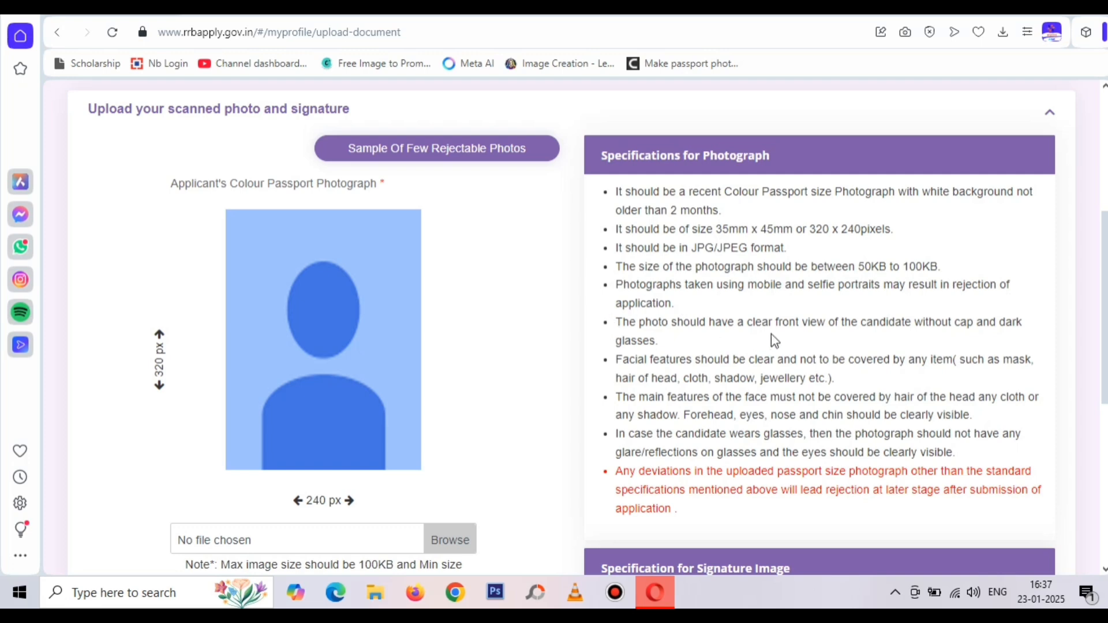
scroll(777, 388, down, 5)
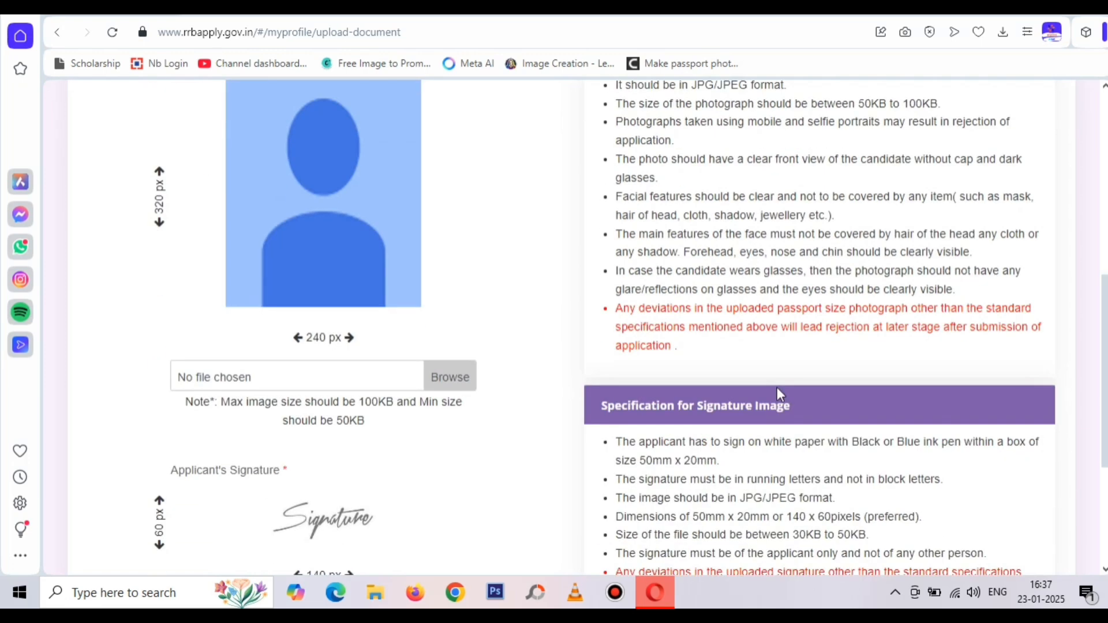
scroll(365, 398, up, 4)
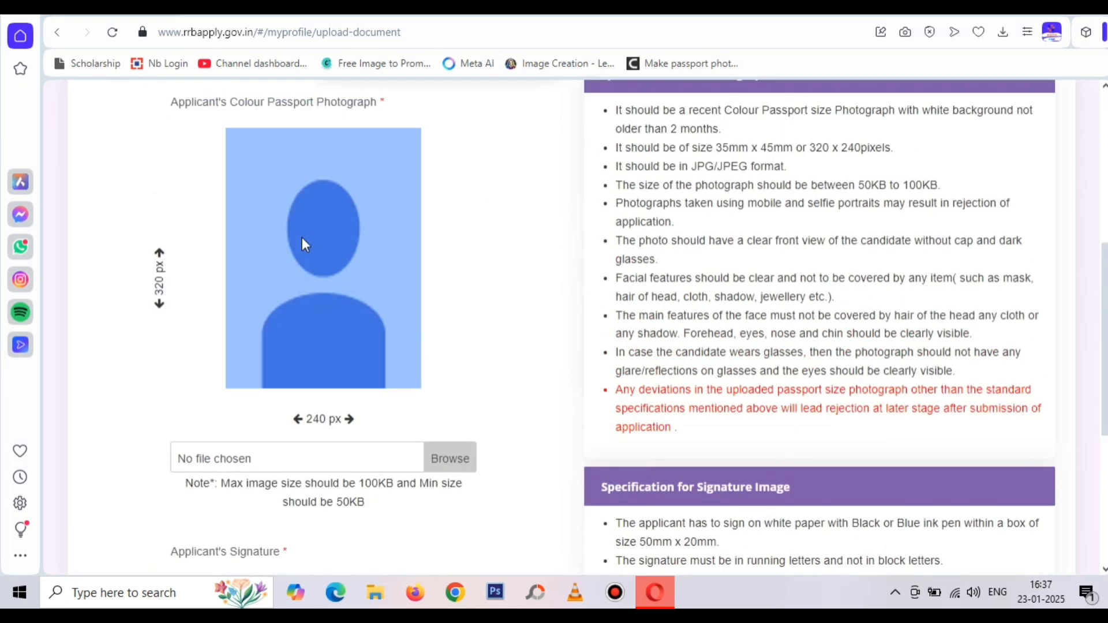
click(434, 457)
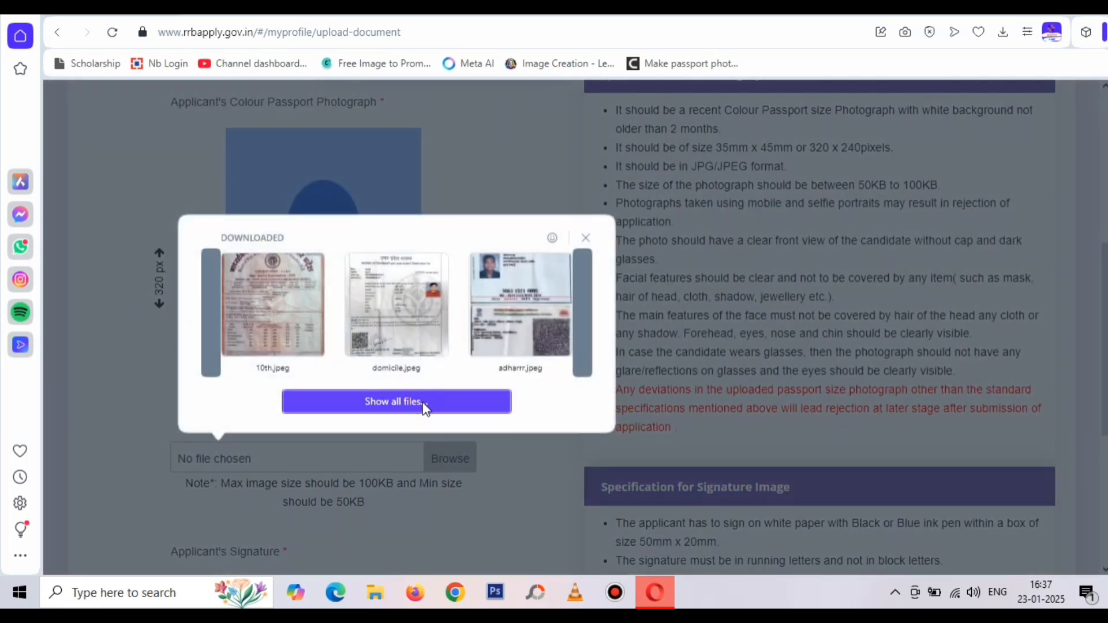
click(425, 405)
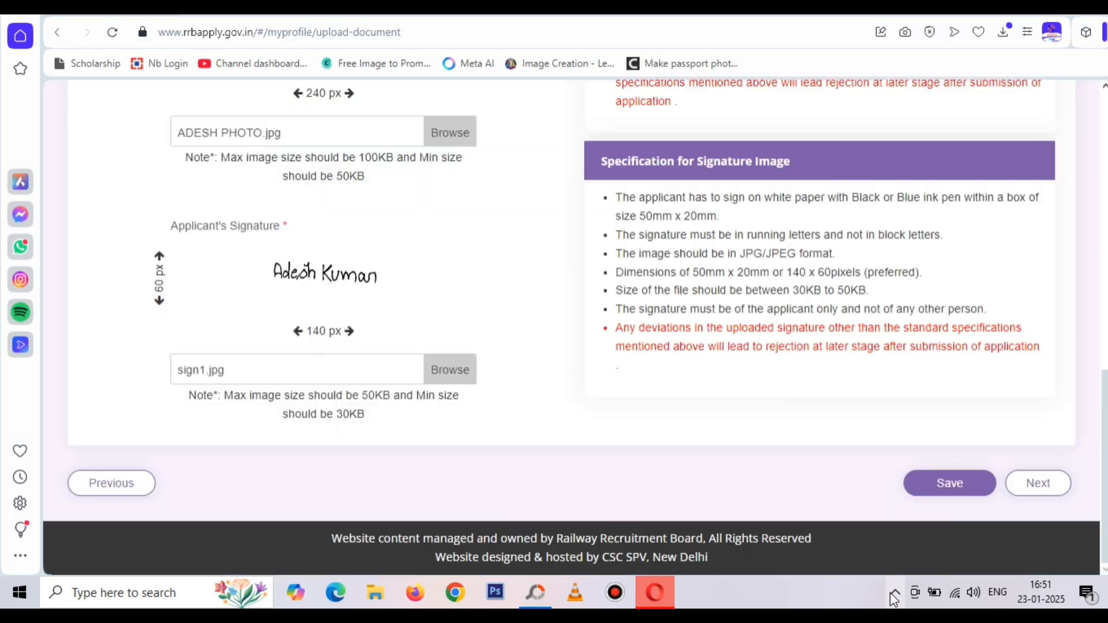
click(895, 592)
click(913, 561)
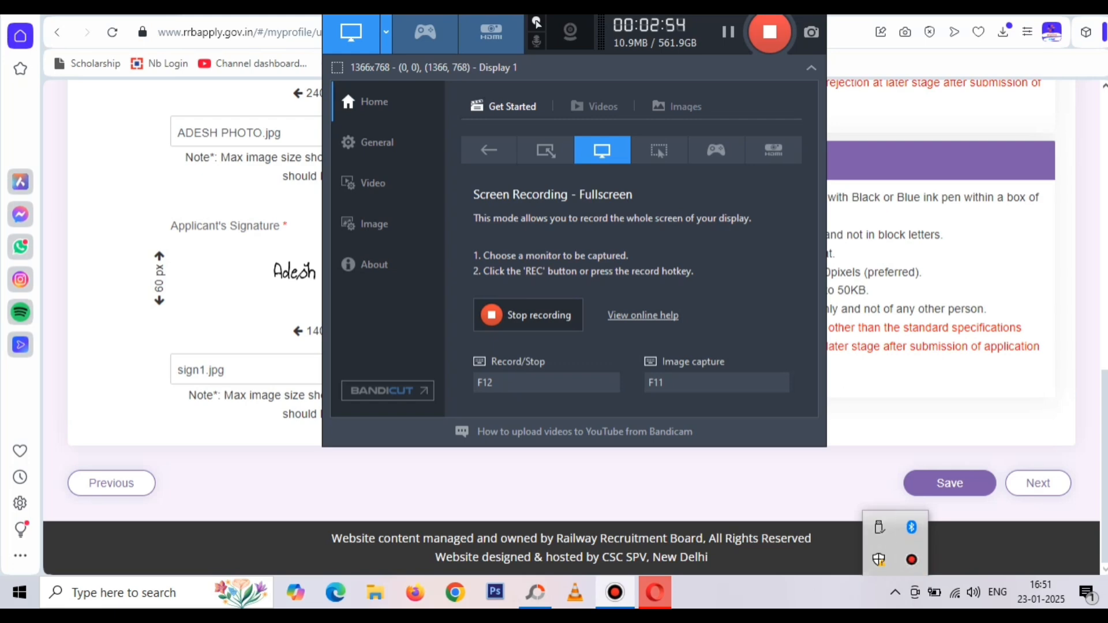
click(631, 479)
scroll(350, 399, up, 3)
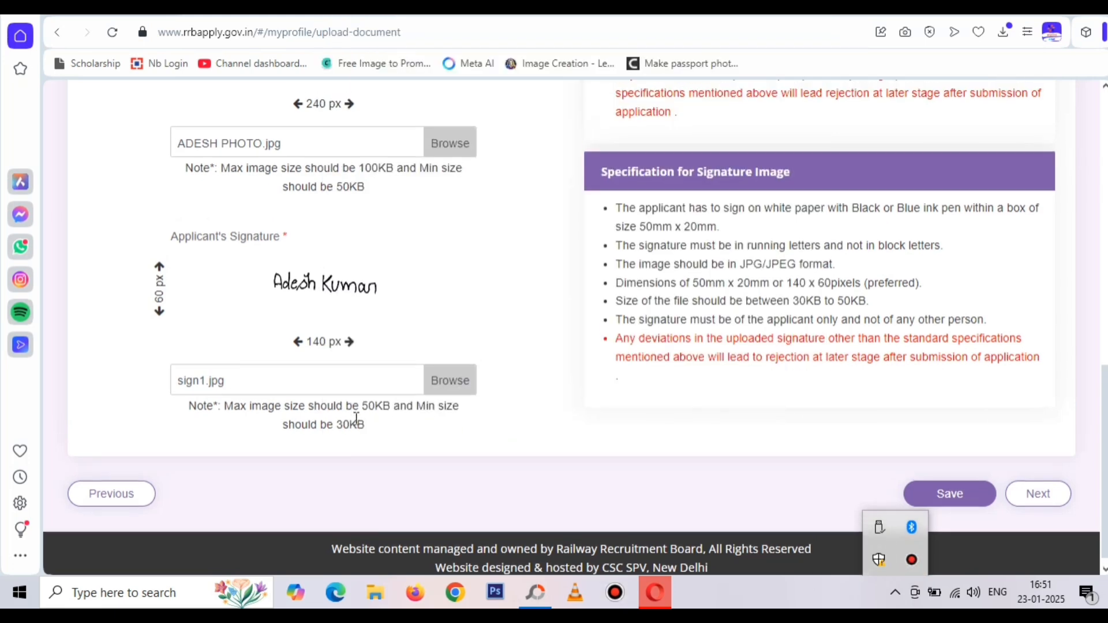
scroll(356, 419, up, 5)
scroll(386, 451, down, 10)
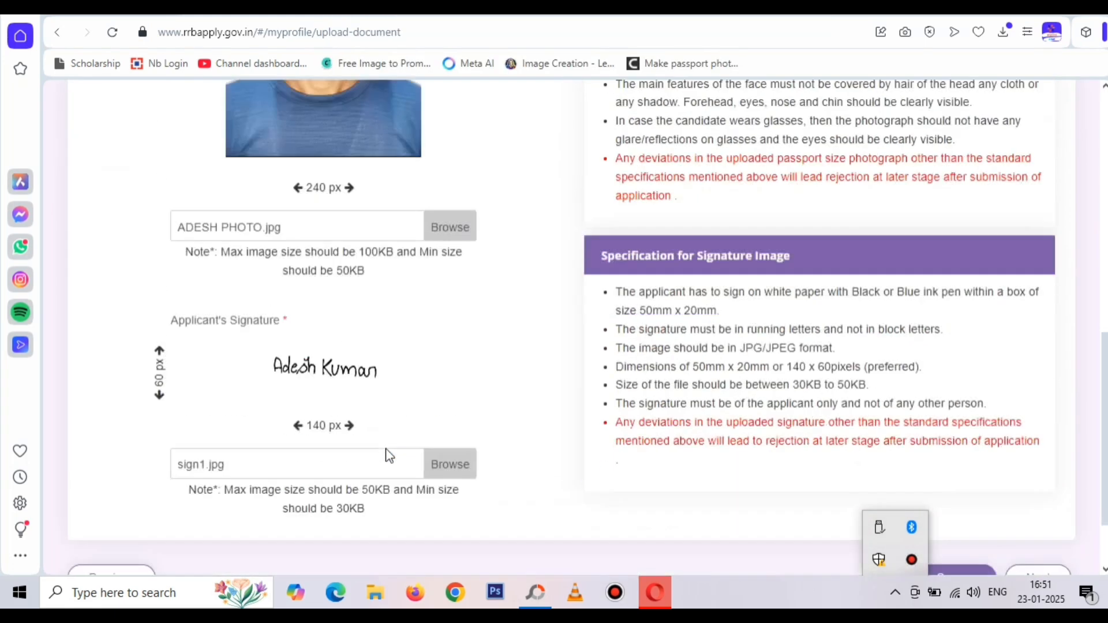
scroll(386, 454, up, 5)
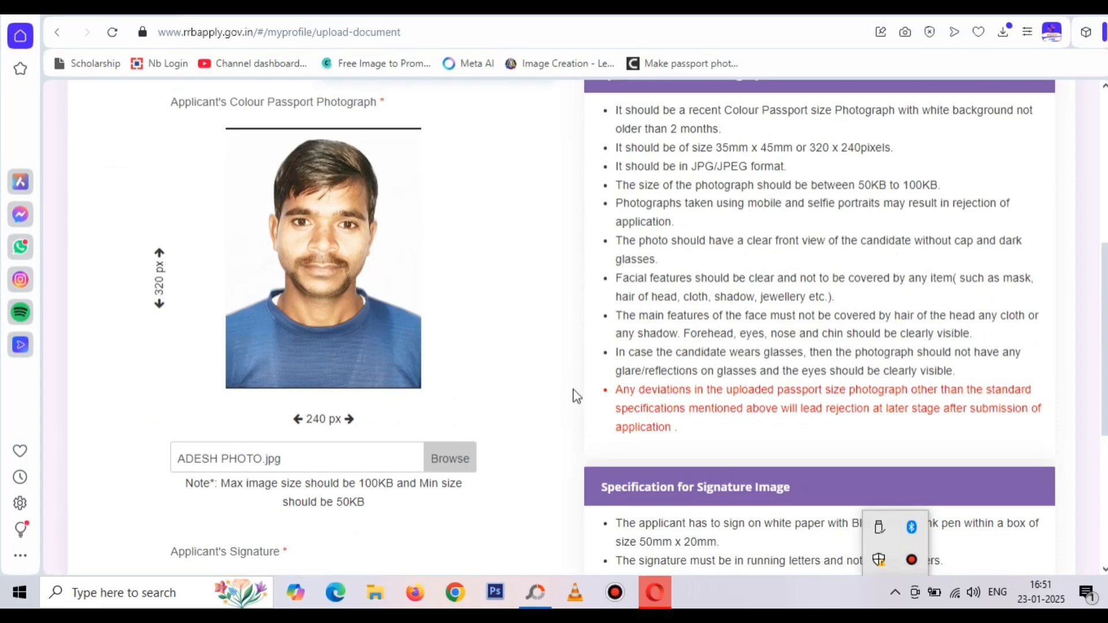
Reload the passport photo and zoom and reposition the 320×240 crop frame over face and shoulders
click(454, 460)
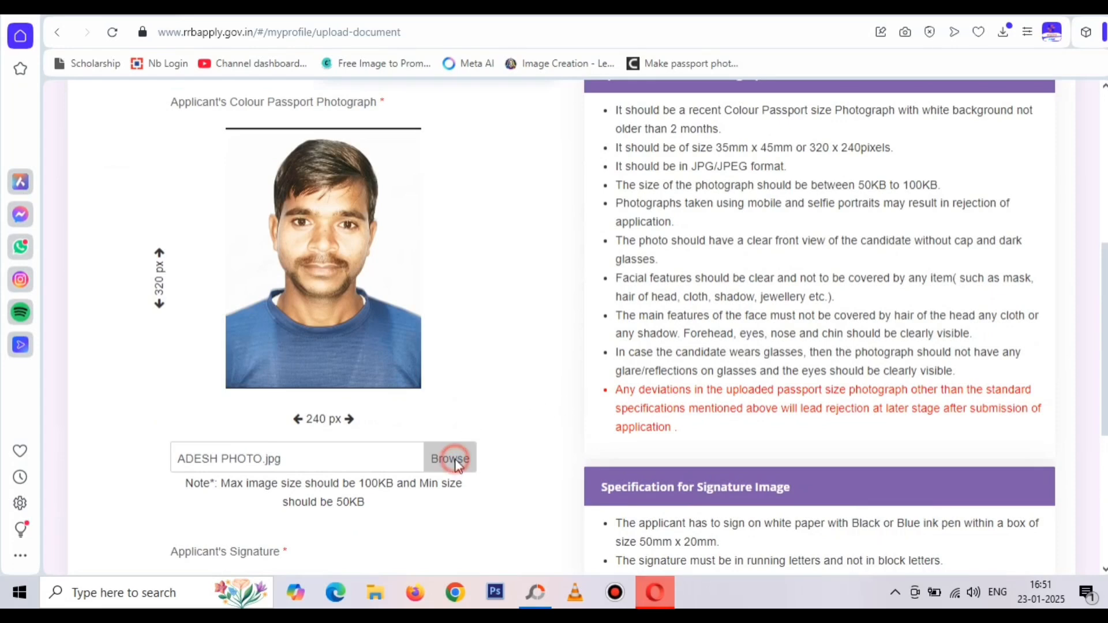
click(306, 299)
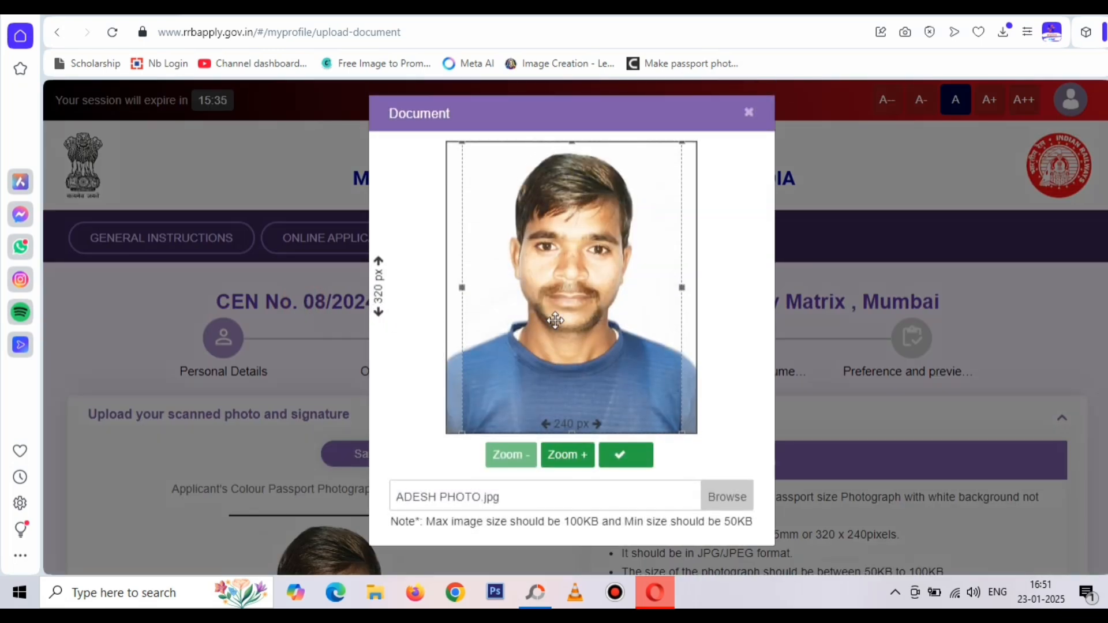
click(569, 461)
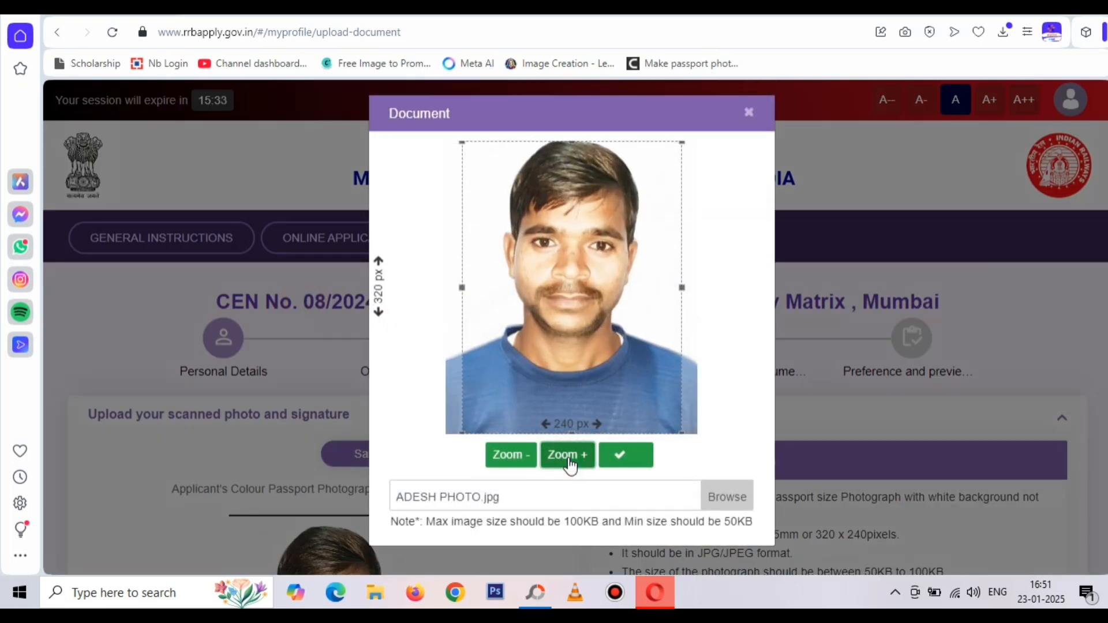
drag(563, 341, 565, 370)
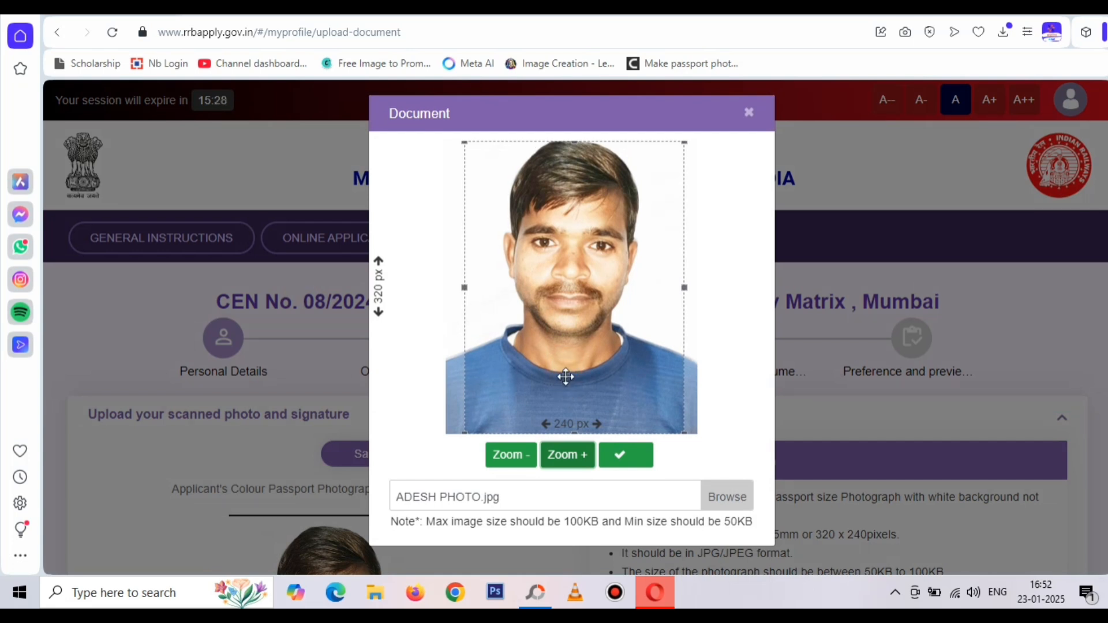
drag(566, 377, 569, 373)
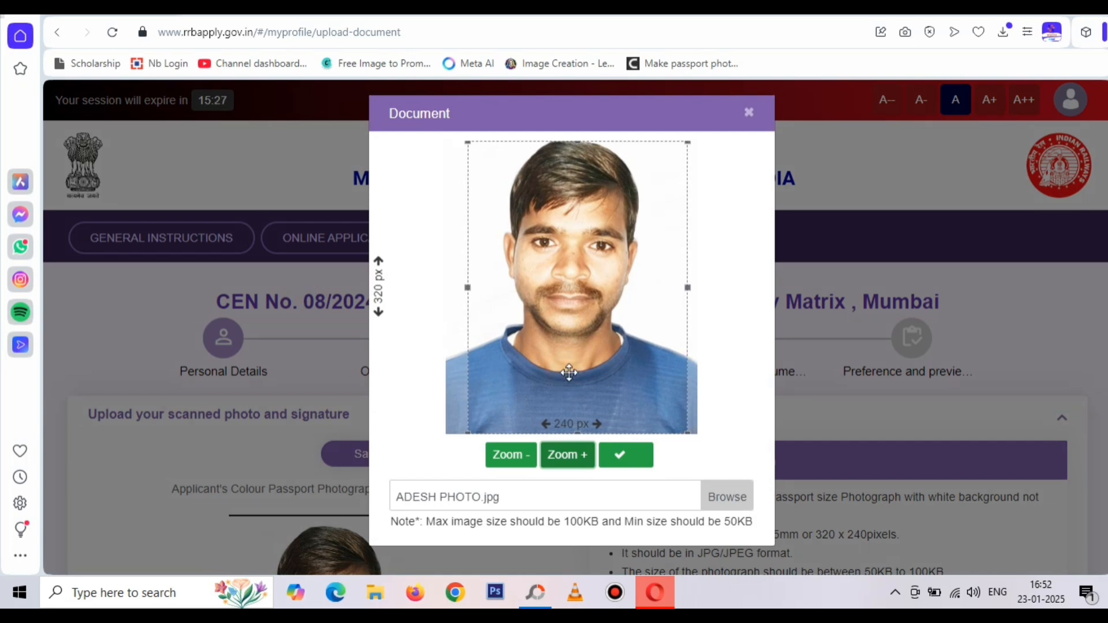
click(521, 455)
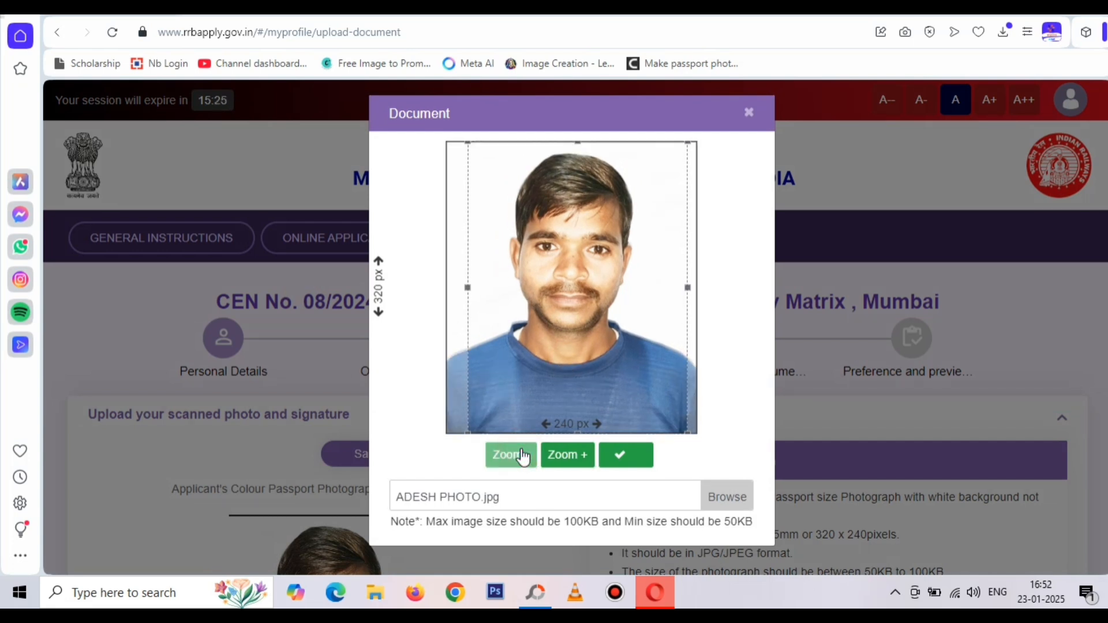
click(550, 460)
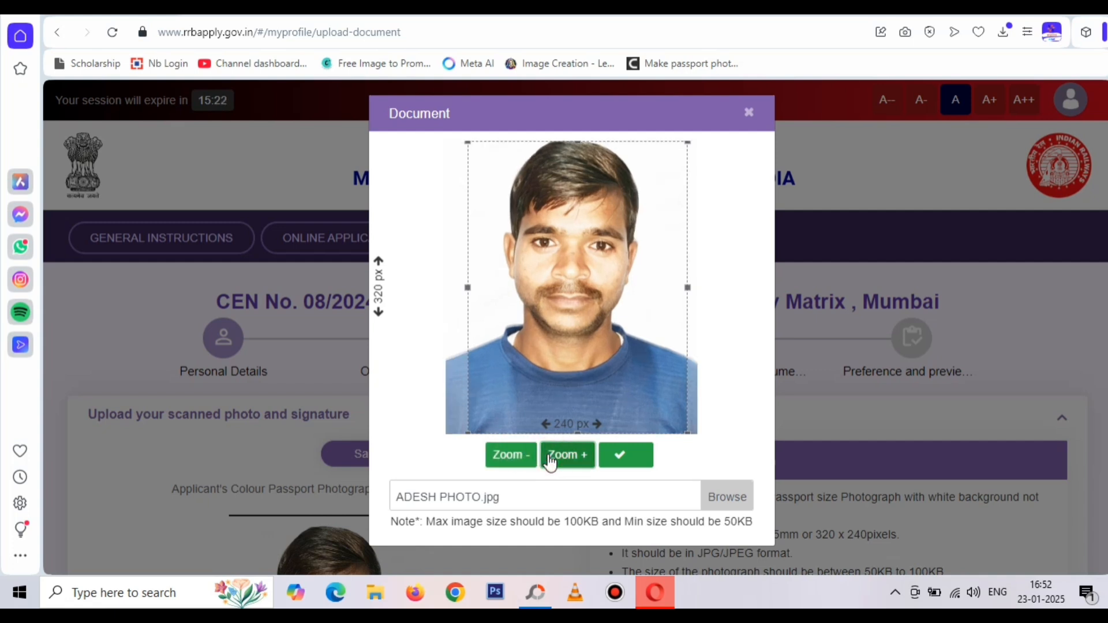
click(516, 462)
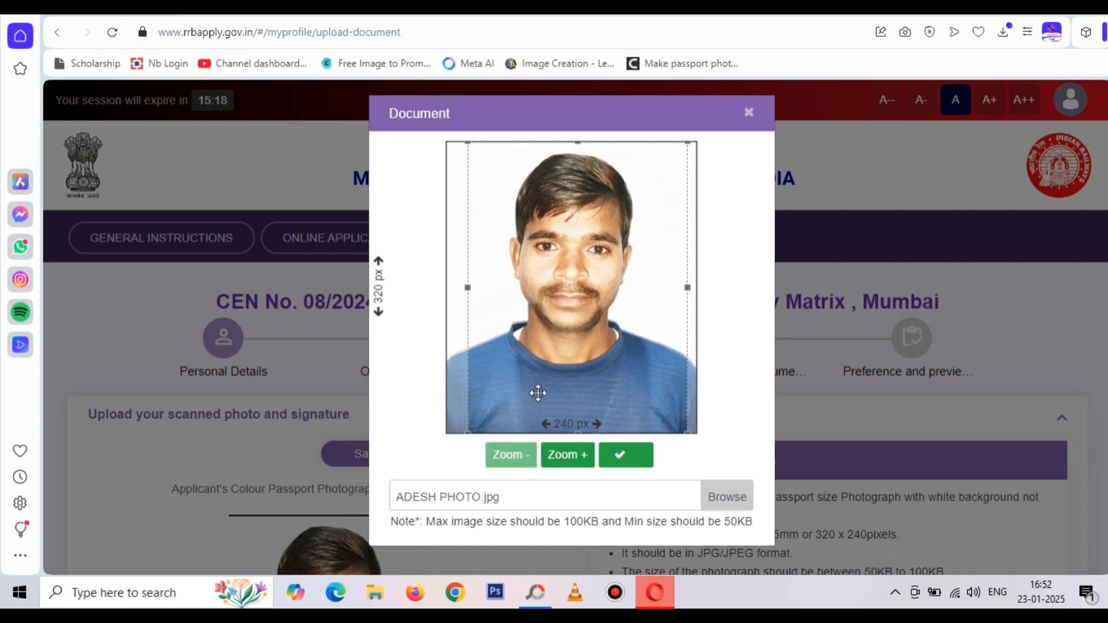
click(574, 144)
drag(574, 144, 574, 147)
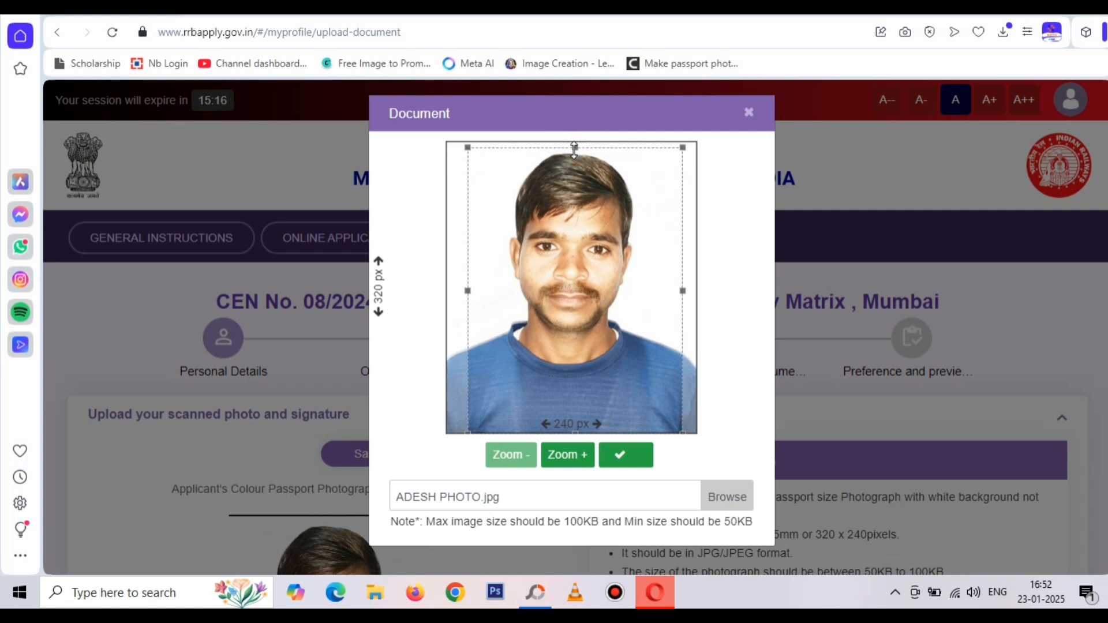
drag(579, 231, 588, 231)
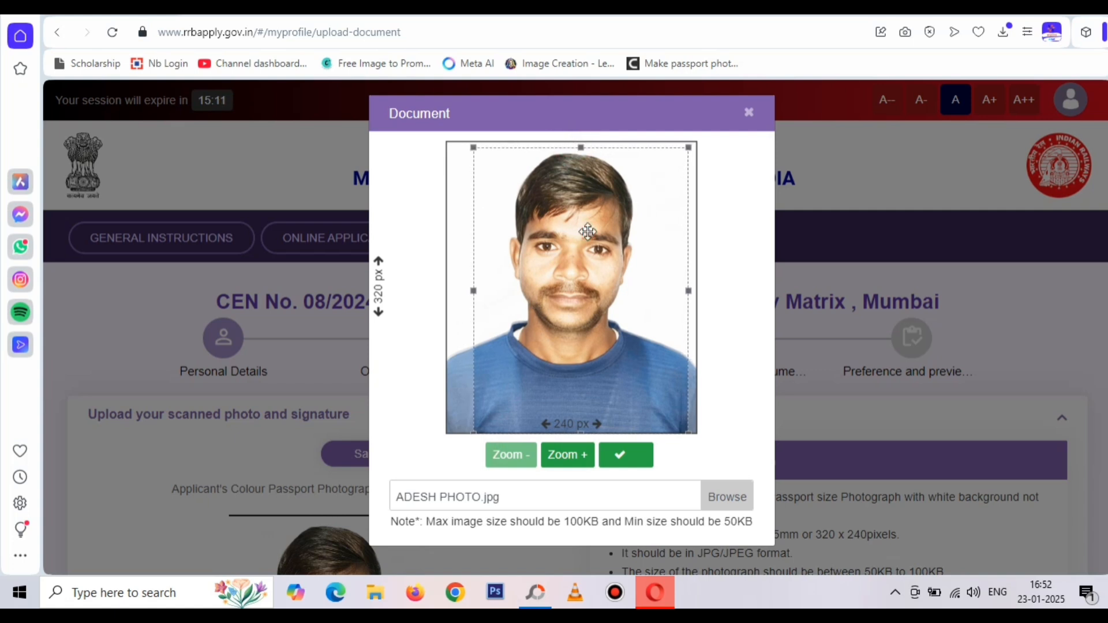
drag(592, 373, 583, 375)
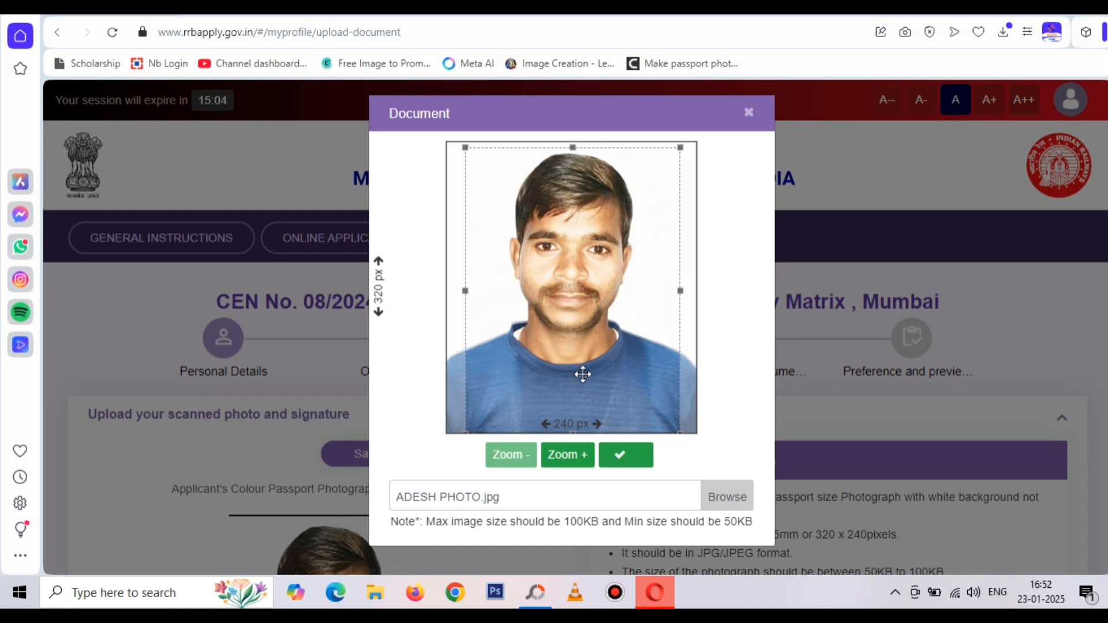
Apply the photo crop, save photo and signature, and continue to Preference and Preview
click(613, 454)
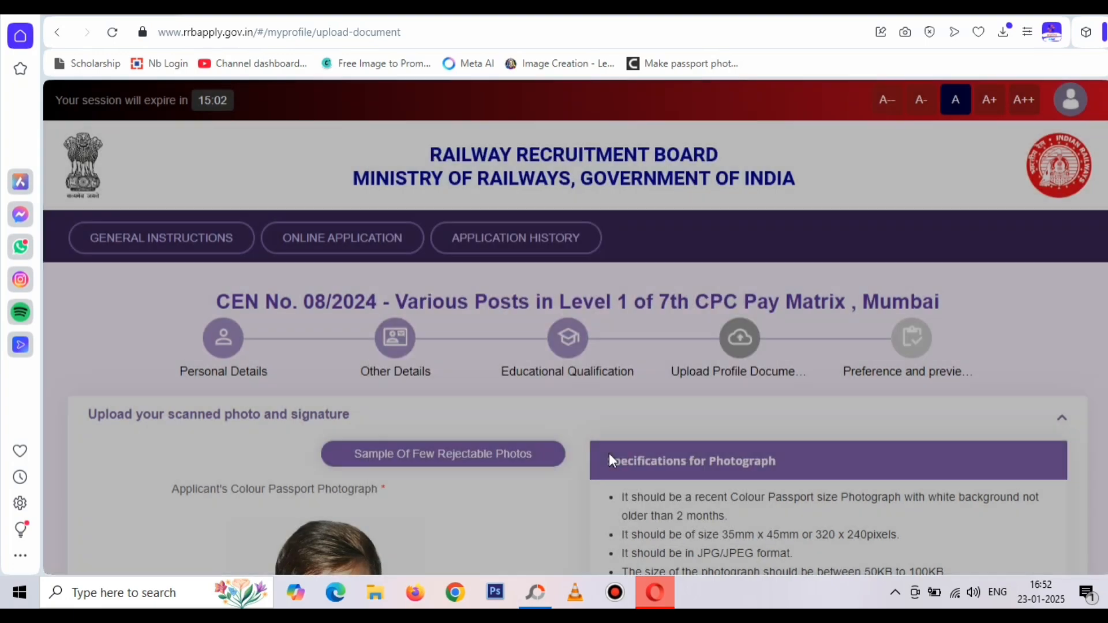
scroll(623, 456, down, 4)
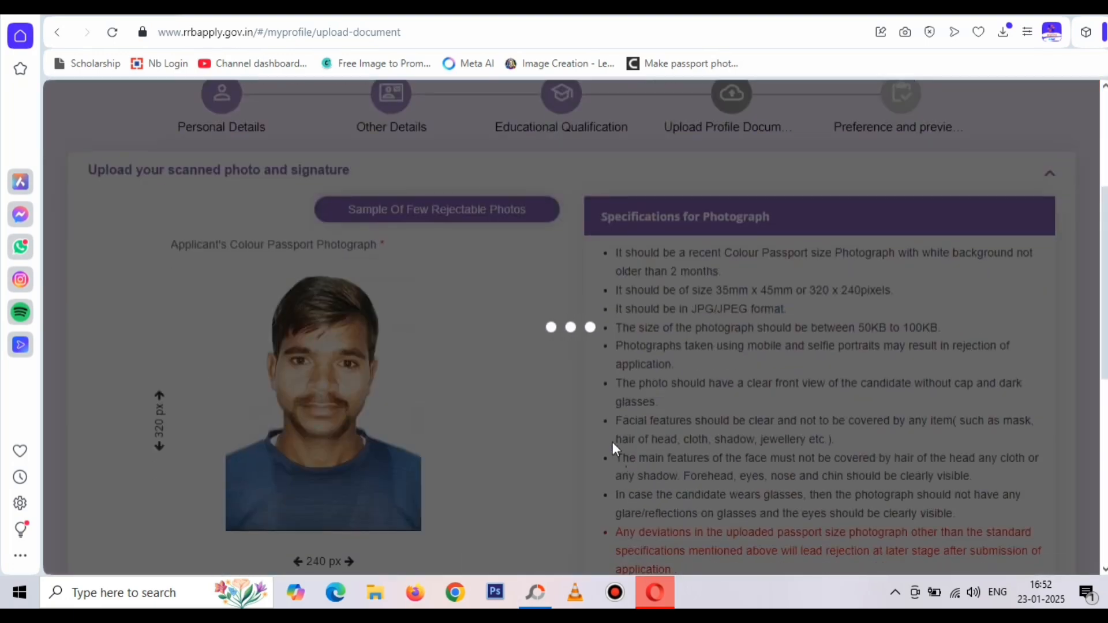
scroll(617, 450, down, 8)
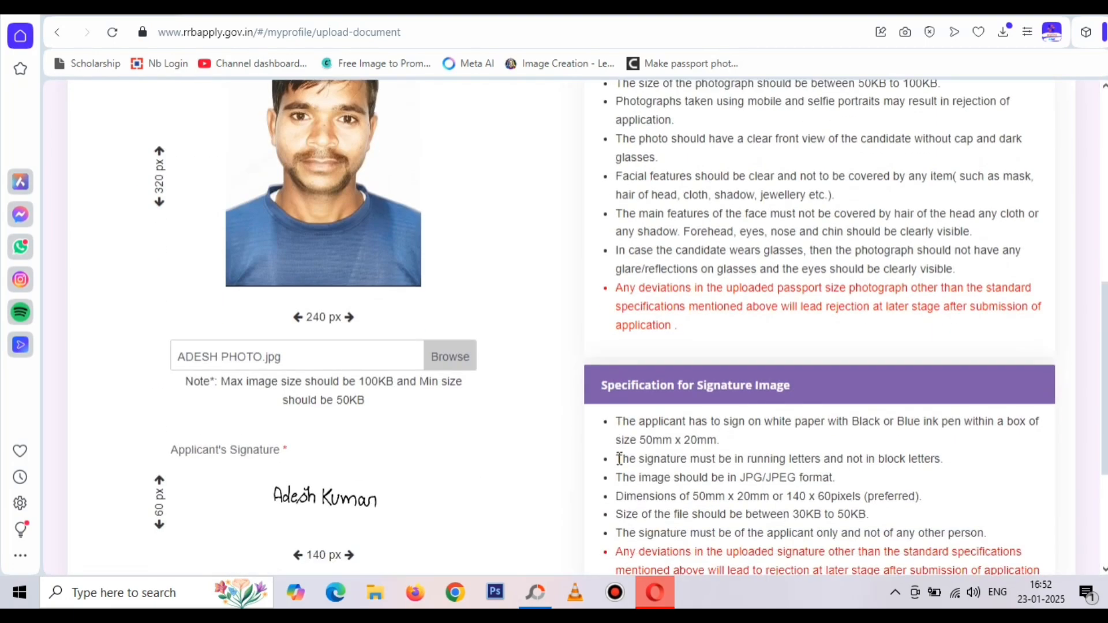
scroll(619, 460, down, 1)
click(950, 485)
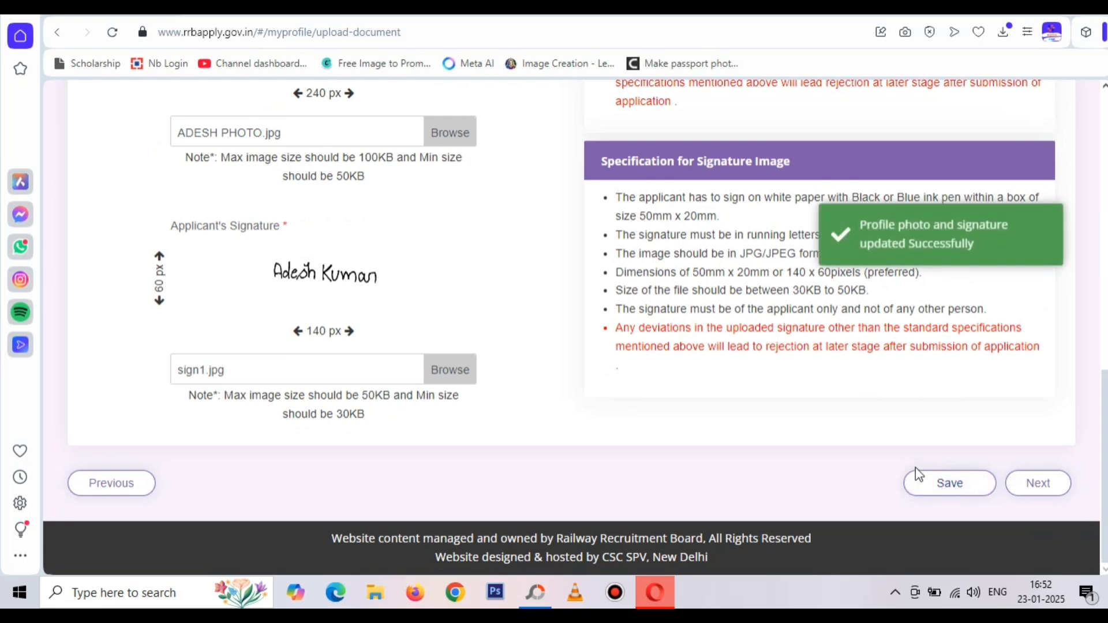
click(1013, 493)
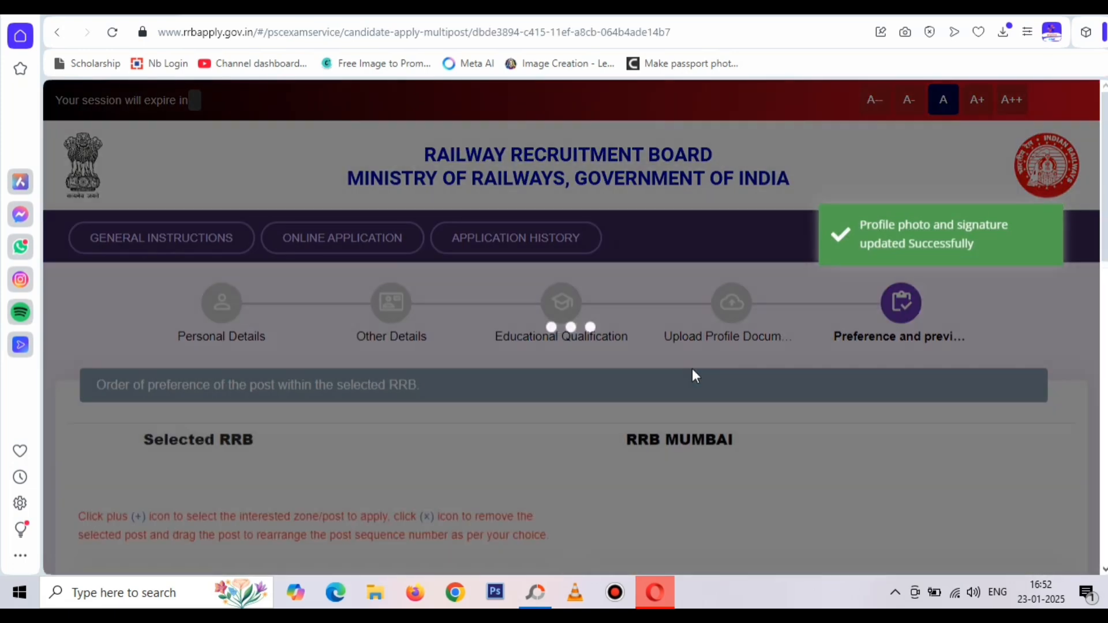
scroll(742, 450, down, 4)
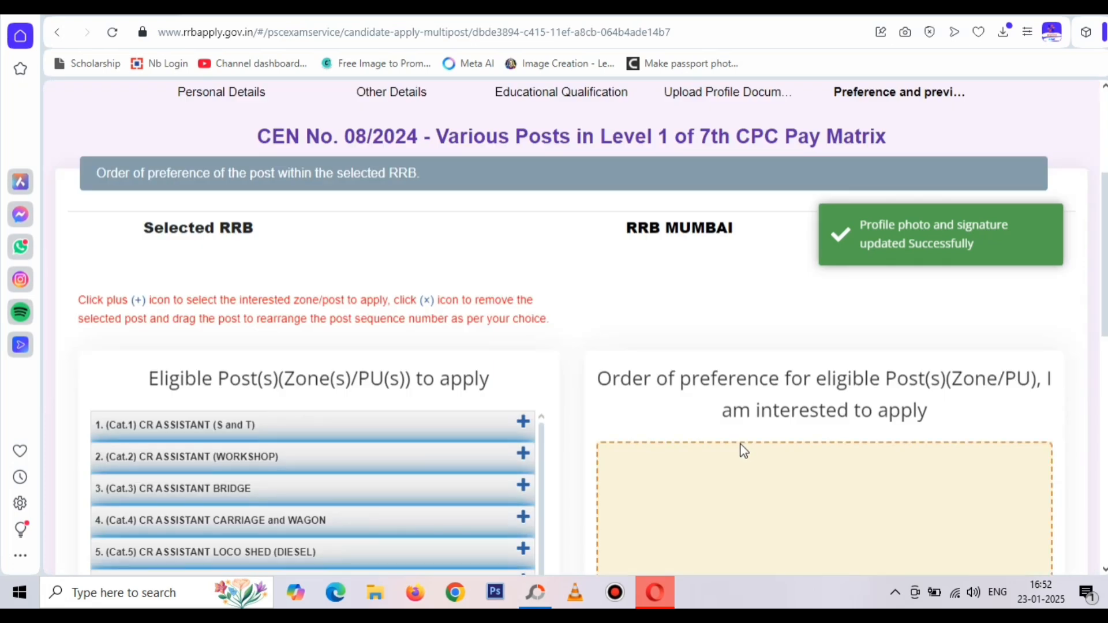
scroll(736, 430, down, 5)
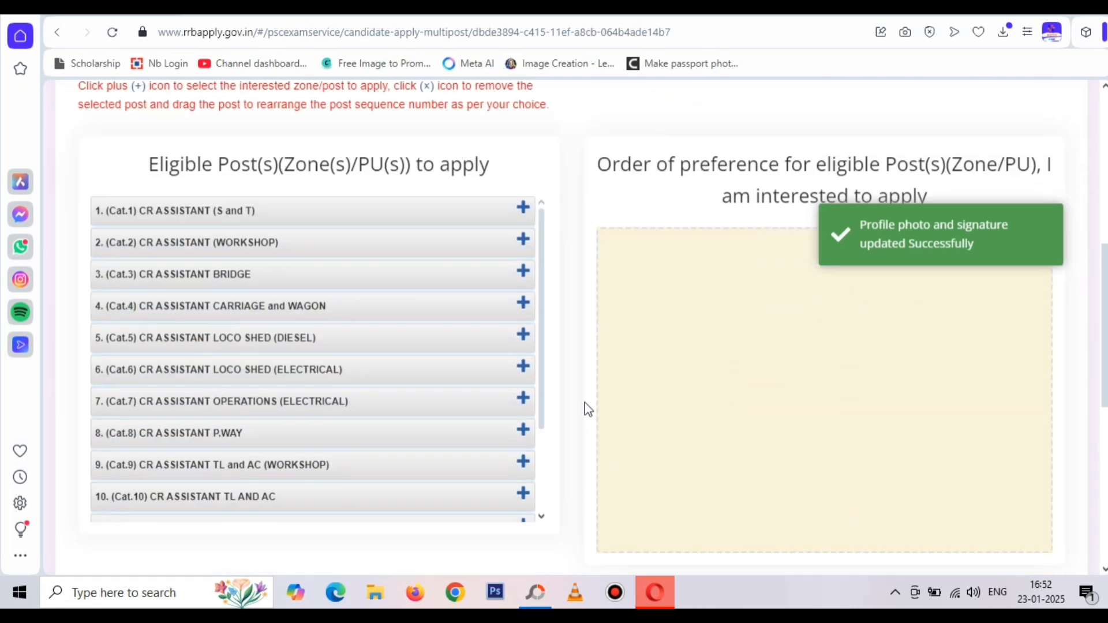
scroll(674, 389, up, 1)
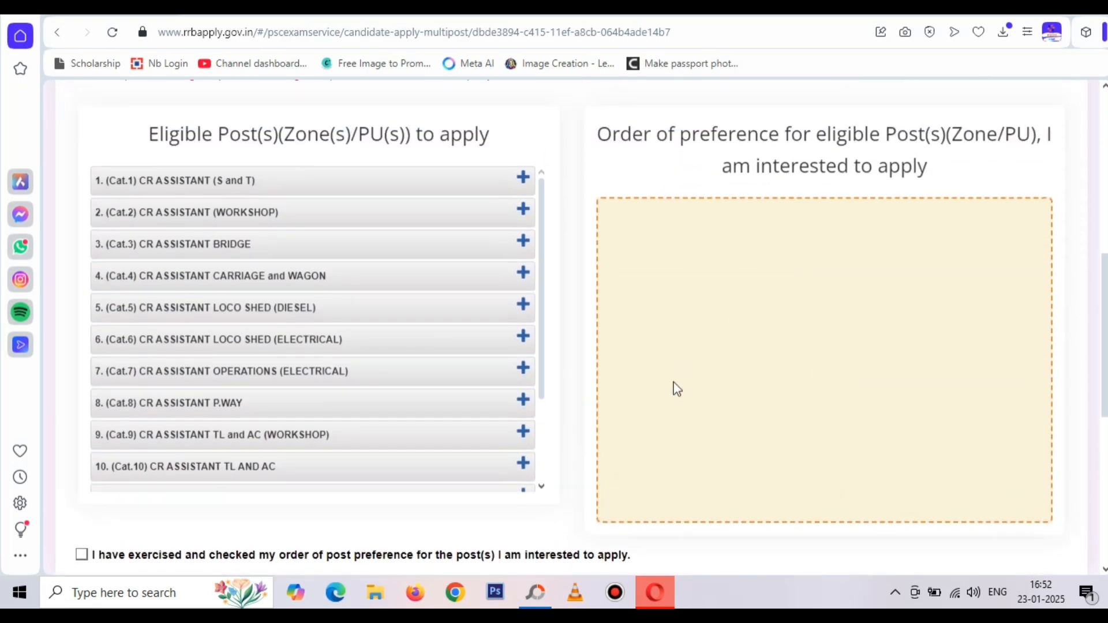
scroll(677, 389, up, 2)
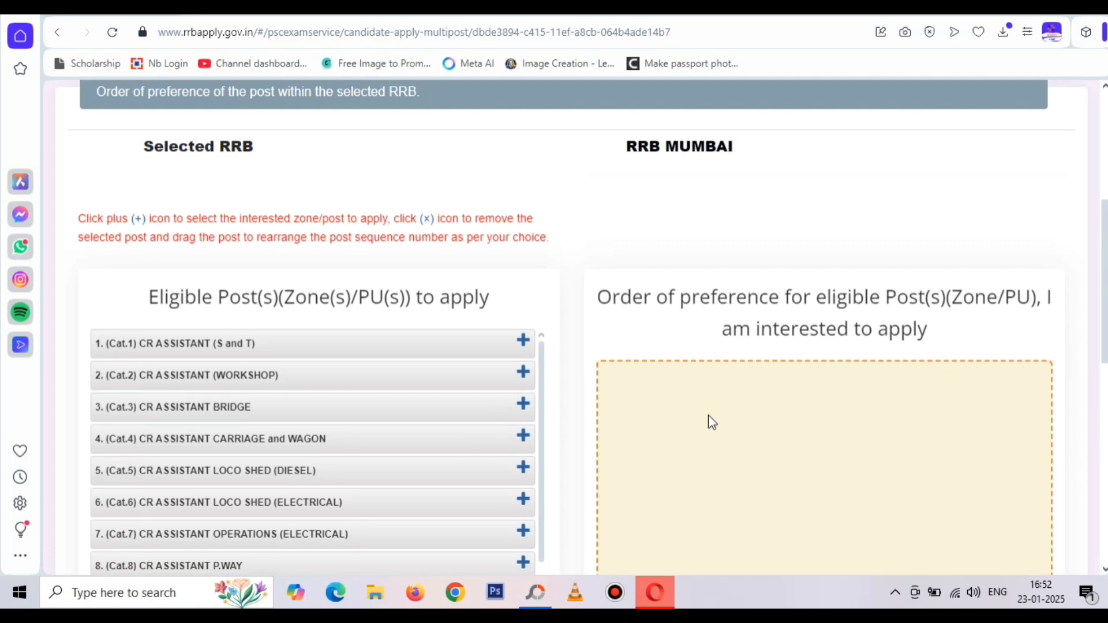
scroll(710, 421, down, 2)
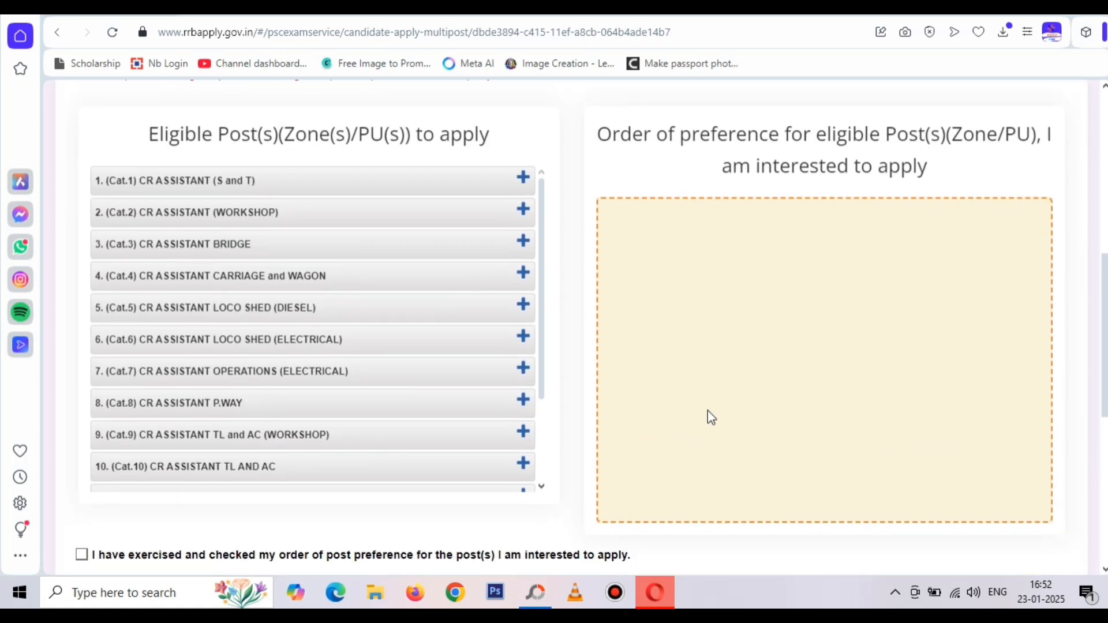
scroll(708, 411, down, 1)
scroll(708, 411, up, 1)
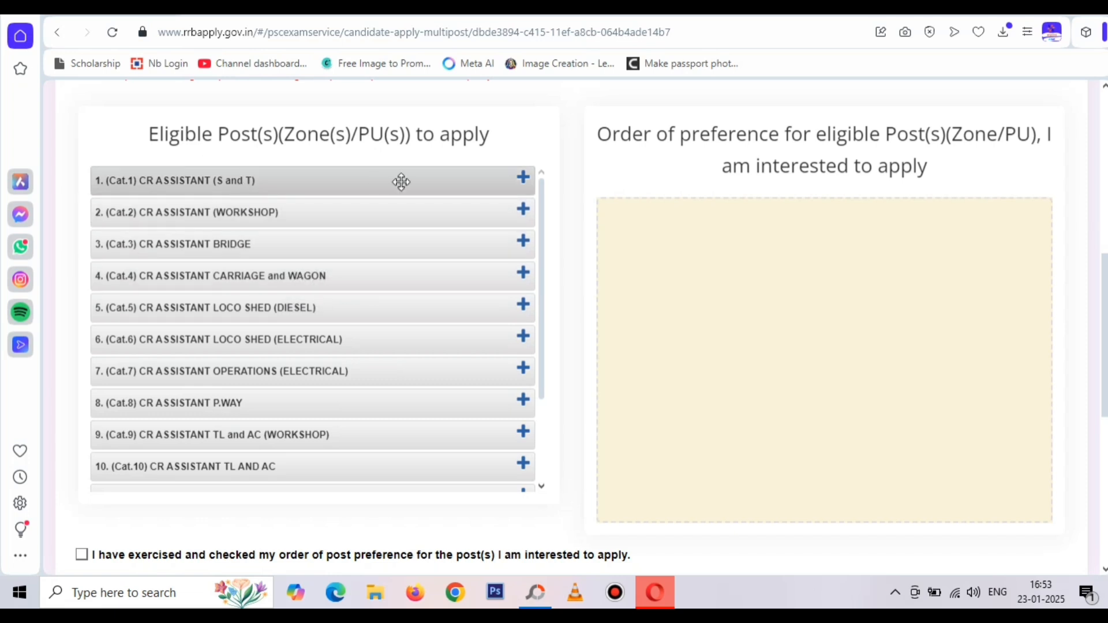
Add all 14 posts in order, from CR ASSISTANT (S and T) first to CR ASSISTANT BRIDGE last
click(524, 178)
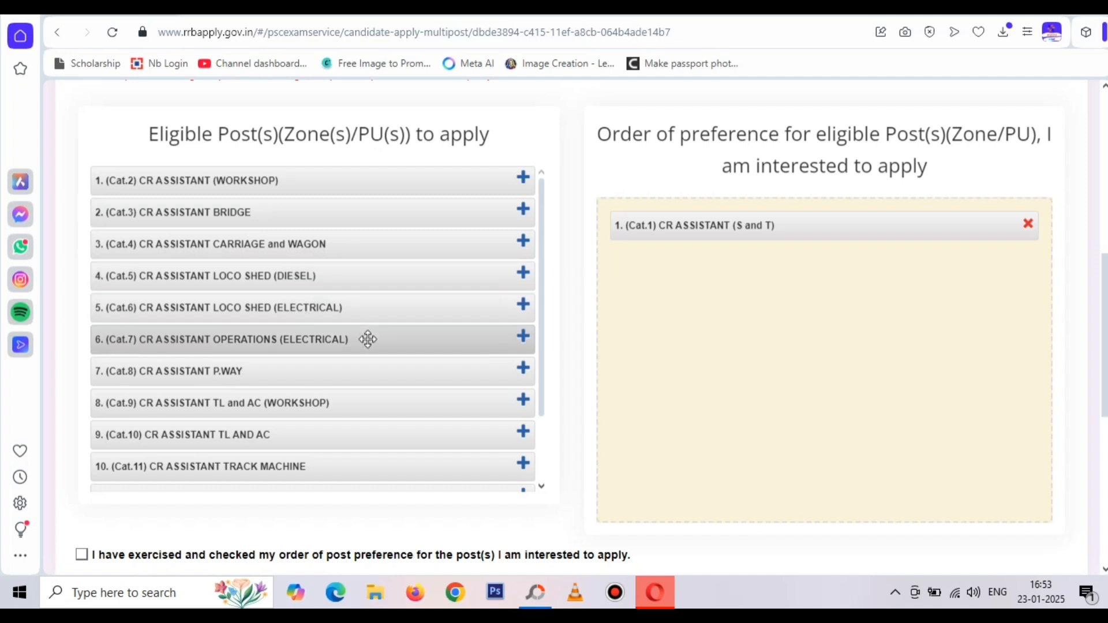
click(523, 337)
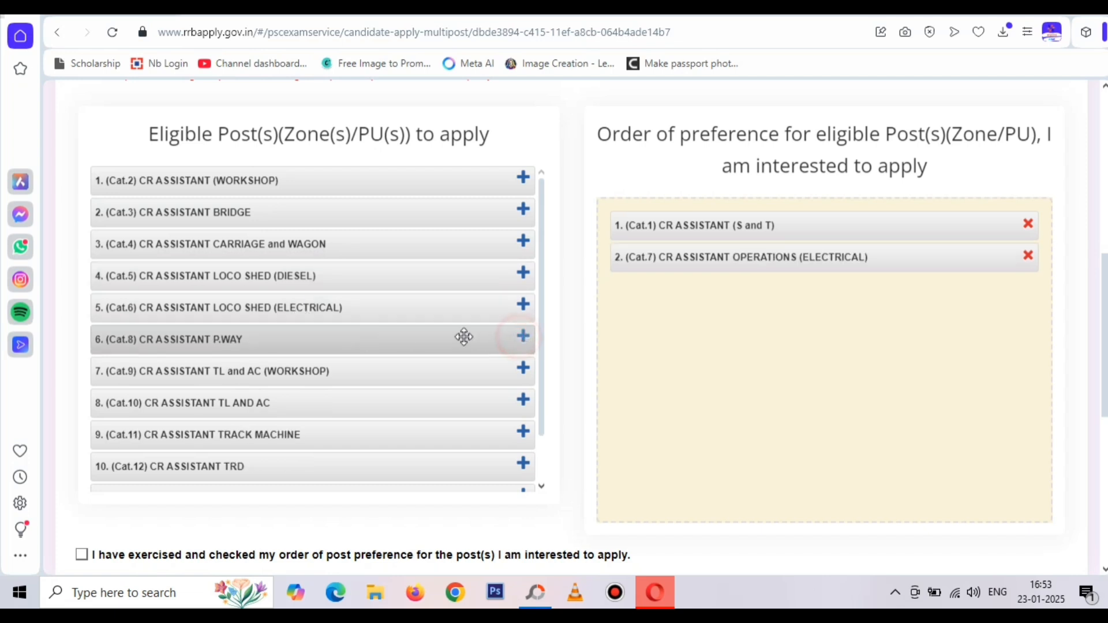
click(523, 368)
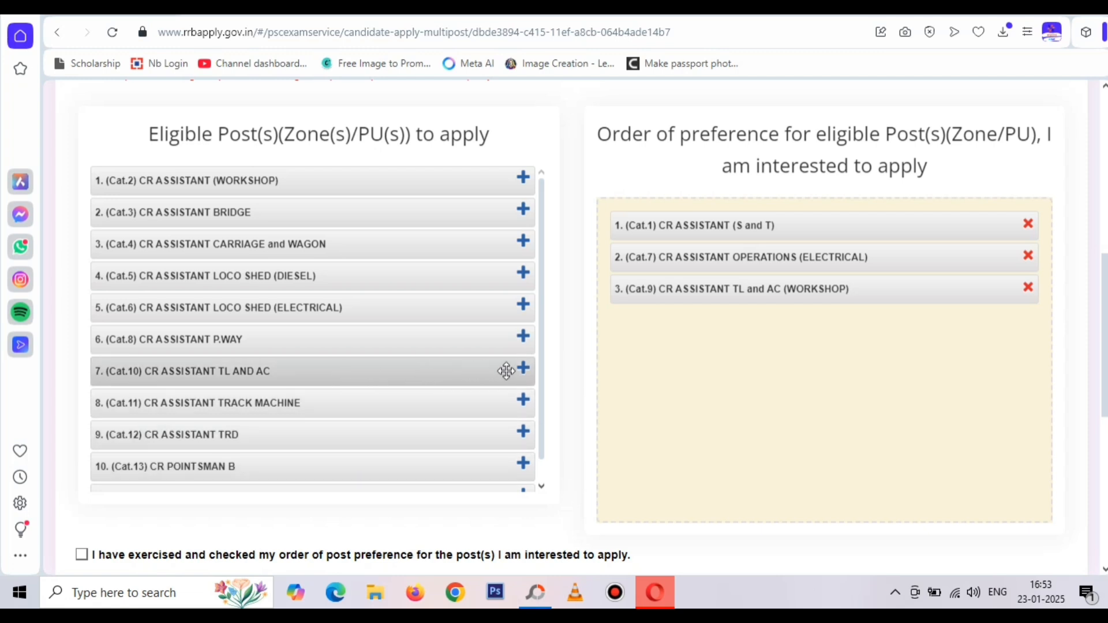
click(532, 370)
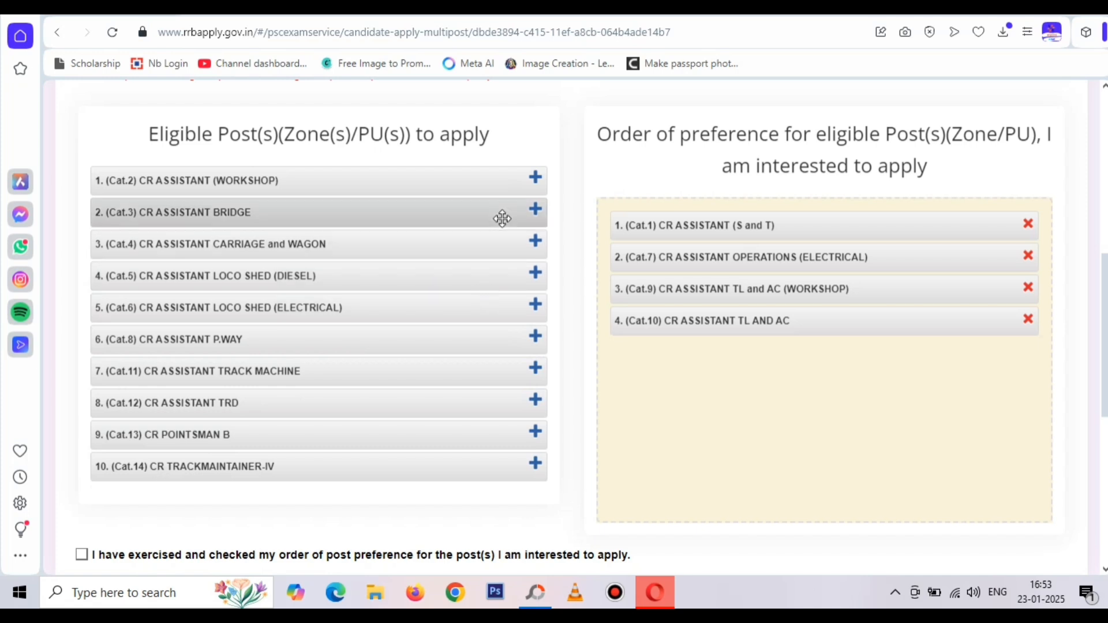
click(532, 188)
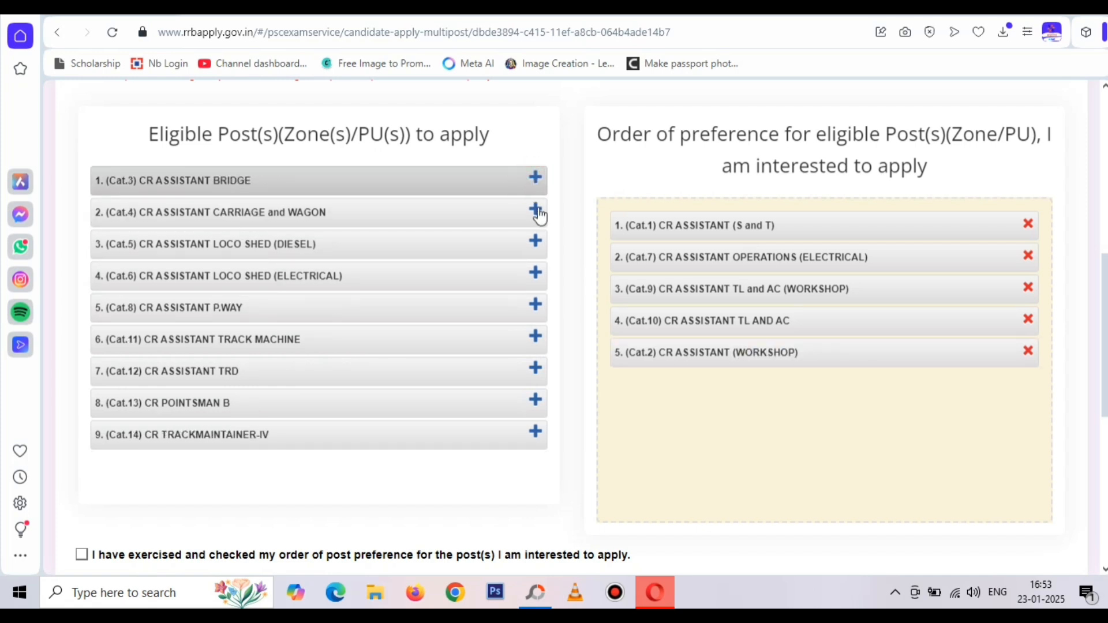
click(537, 211)
click(537, 243)
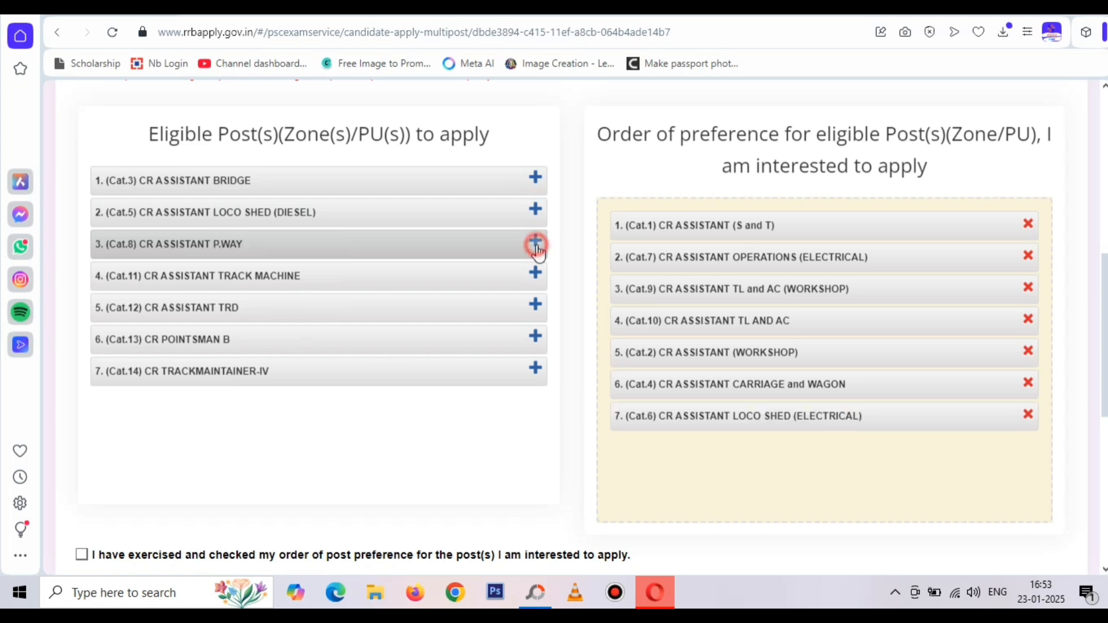
click(536, 274)
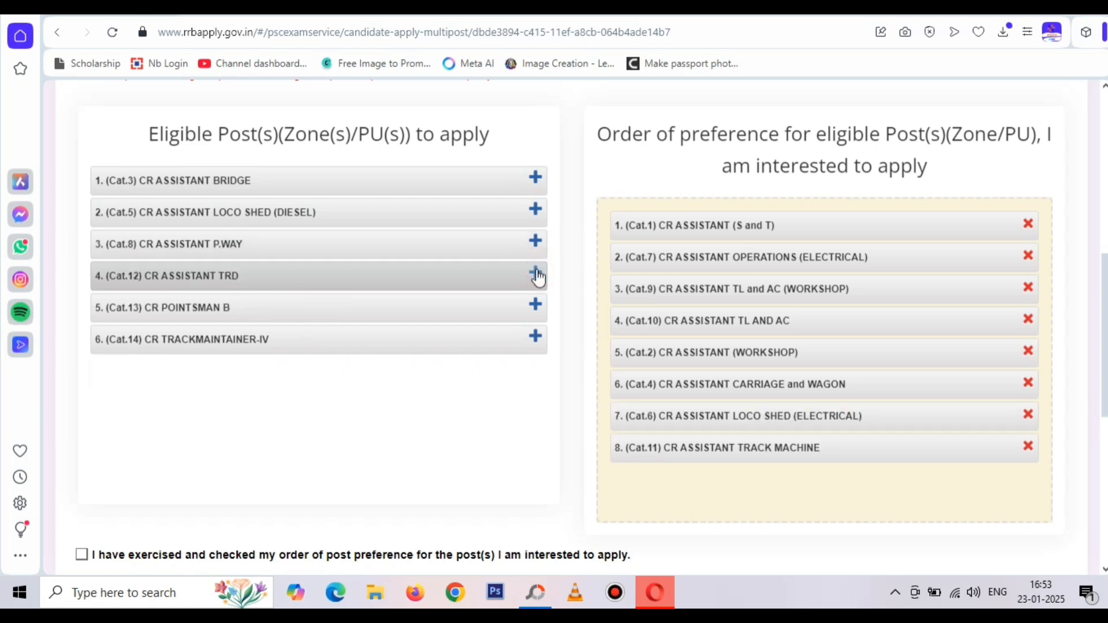
click(538, 312)
click(537, 309)
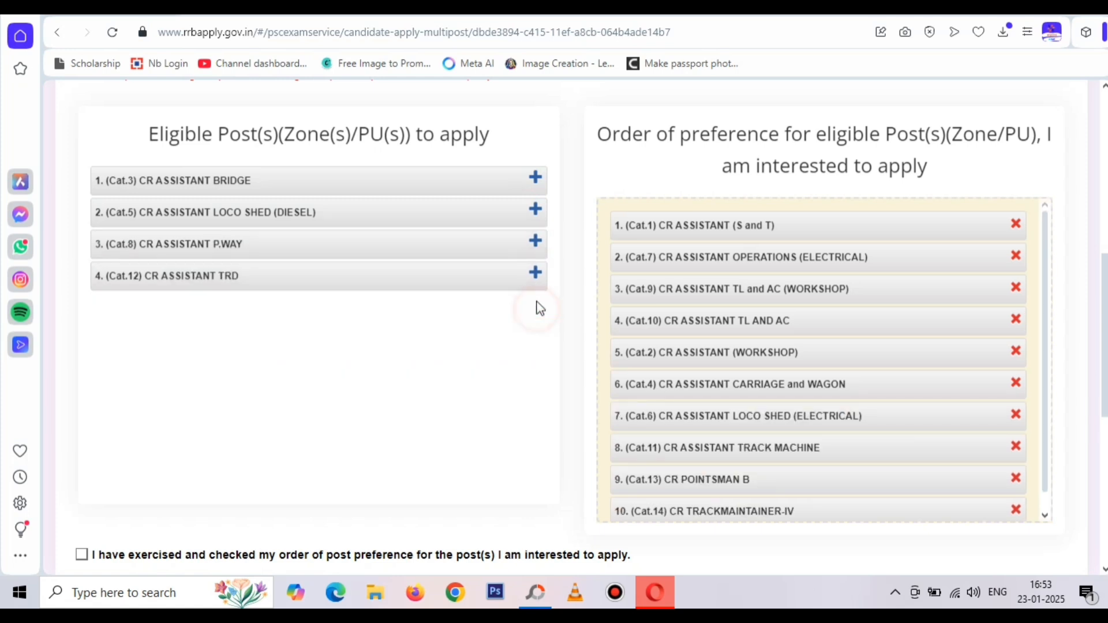
click(537, 272)
click(536, 244)
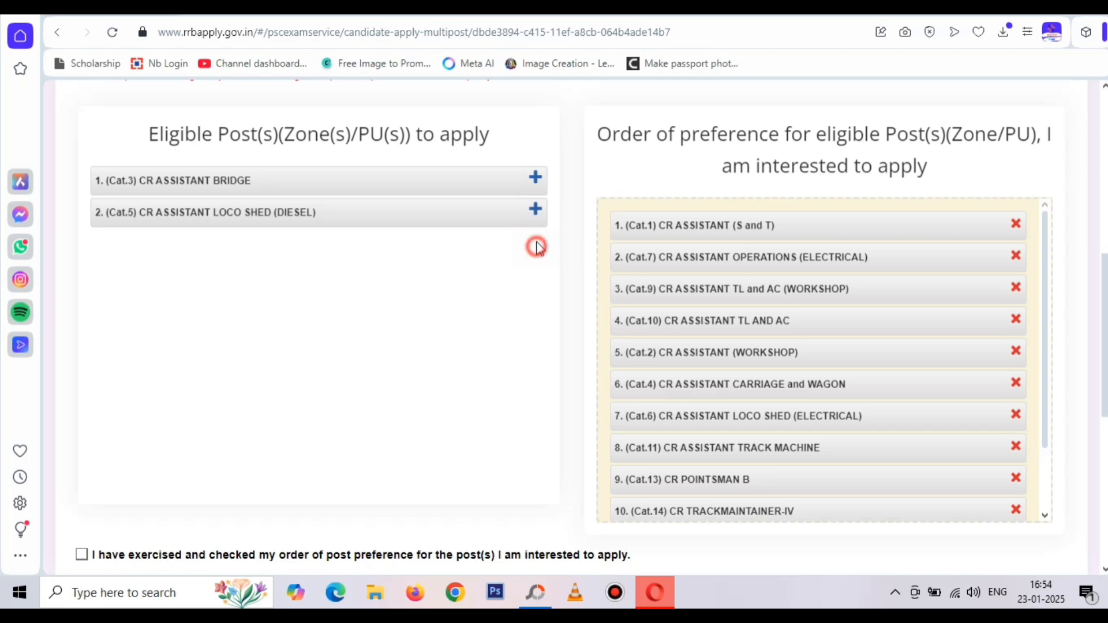
click(536, 211)
click(536, 178)
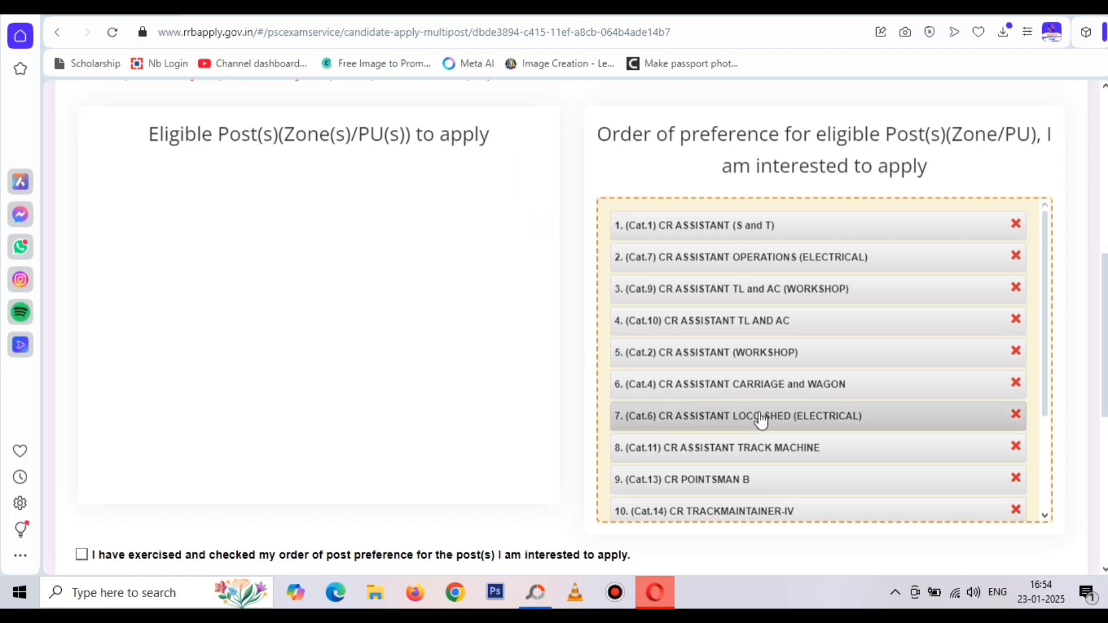
scroll(761, 419, down, 3)
Tick the preference-order confirmation and eligibility declaration, enter Place ETAWAH, and save
scroll(809, 493, down, 4)
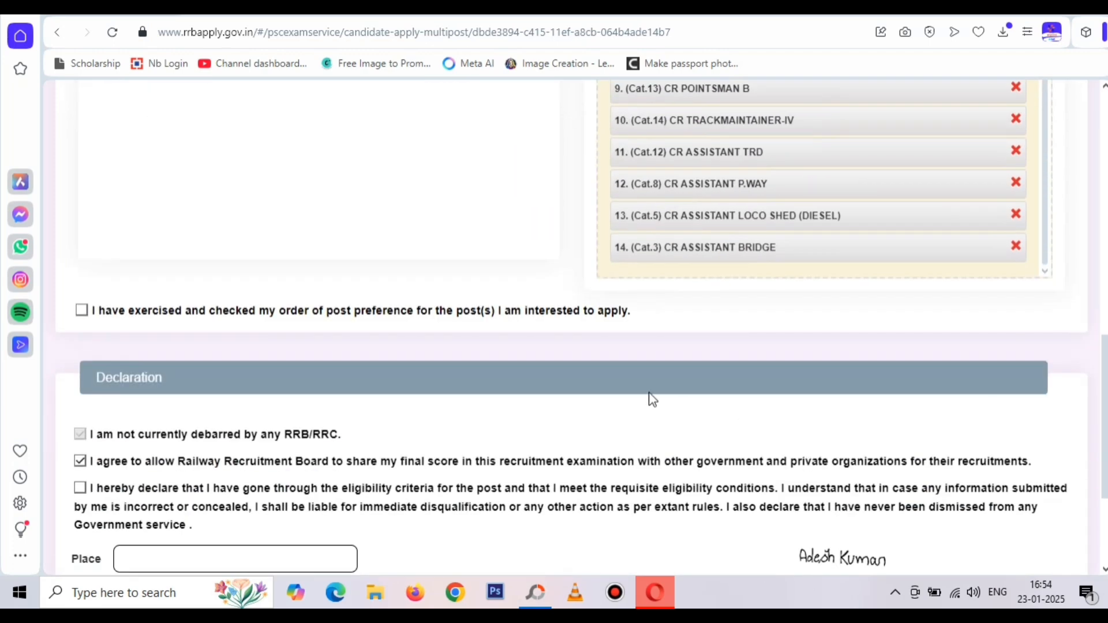
click(81, 310)
scroll(115, 306, down, 3)
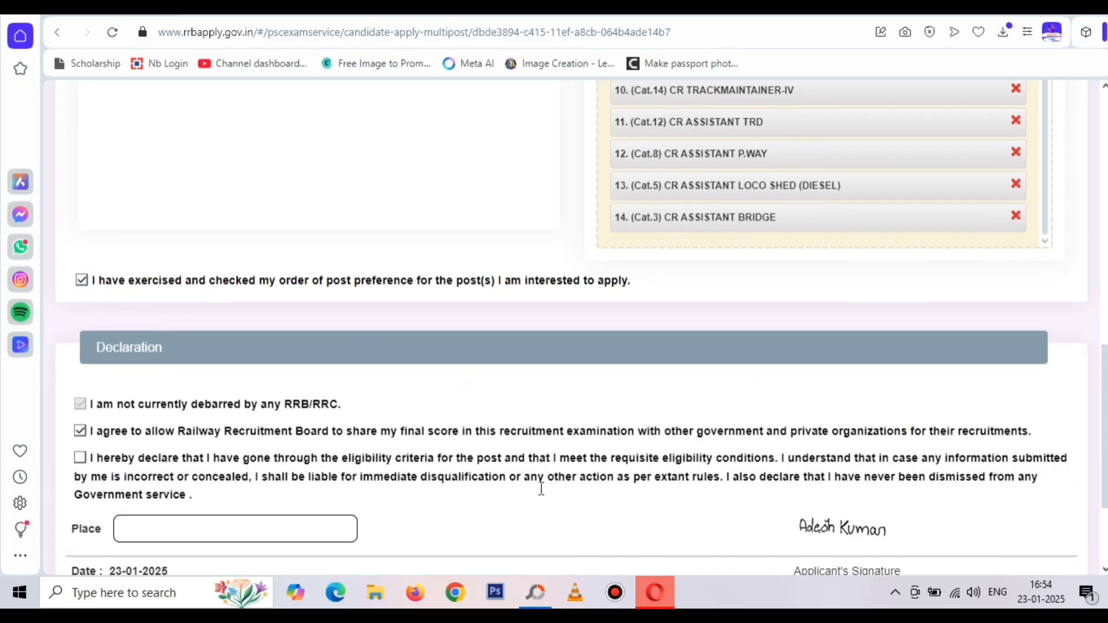
click(80, 325)
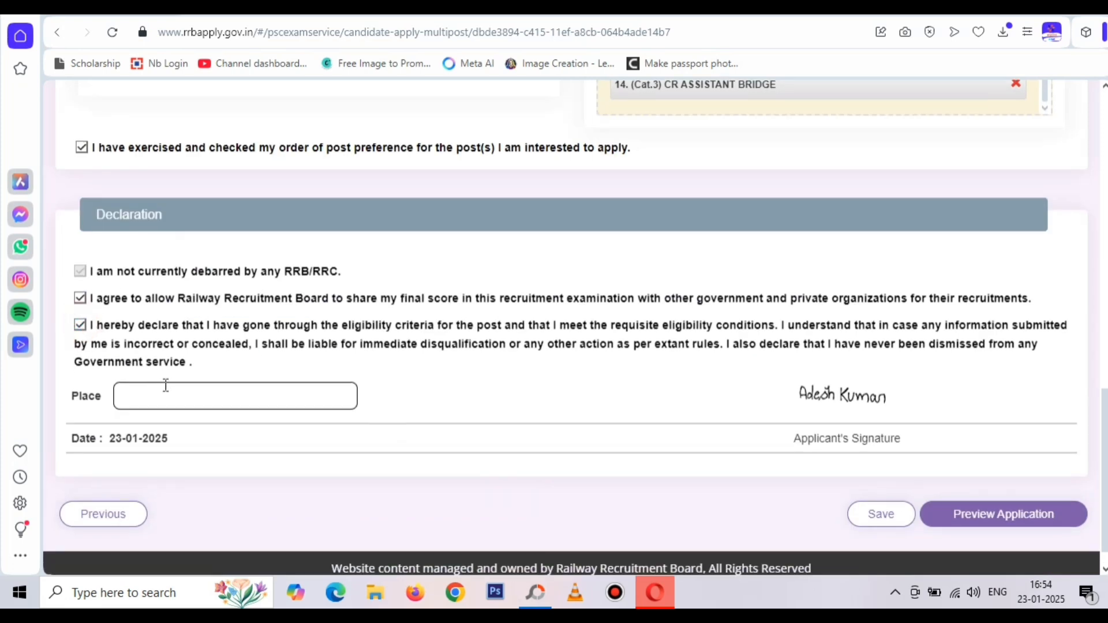
click(168, 393)
text(ETAWAH)
scroll(515, 392, down, 1)
click(860, 483)
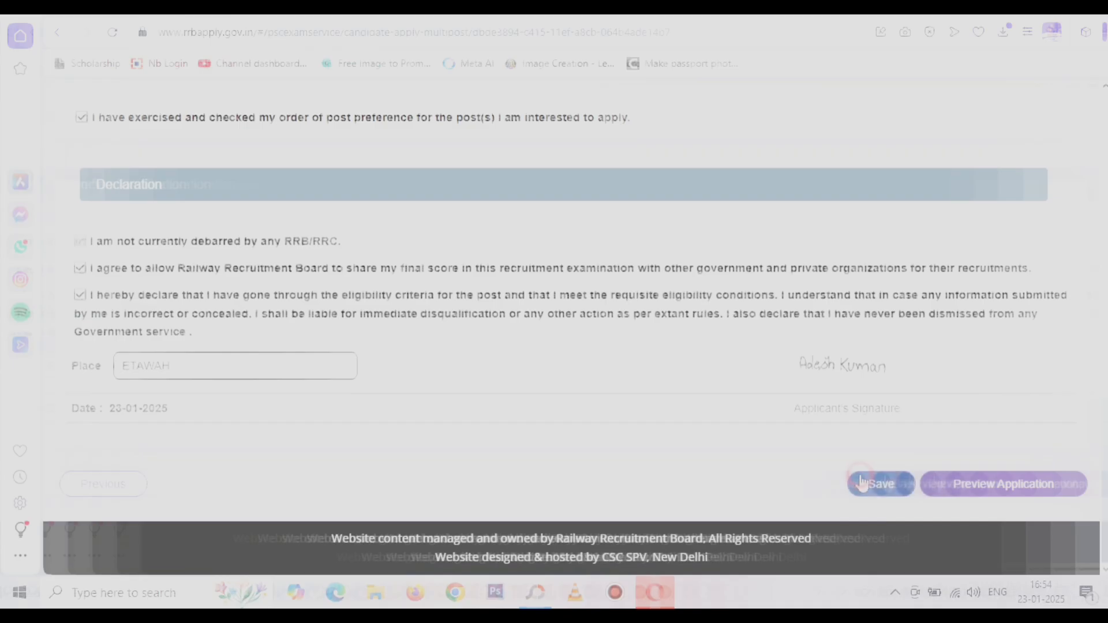
Preview the whole CEN 08/2024 application and scroll through it to review every section
click(993, 483)
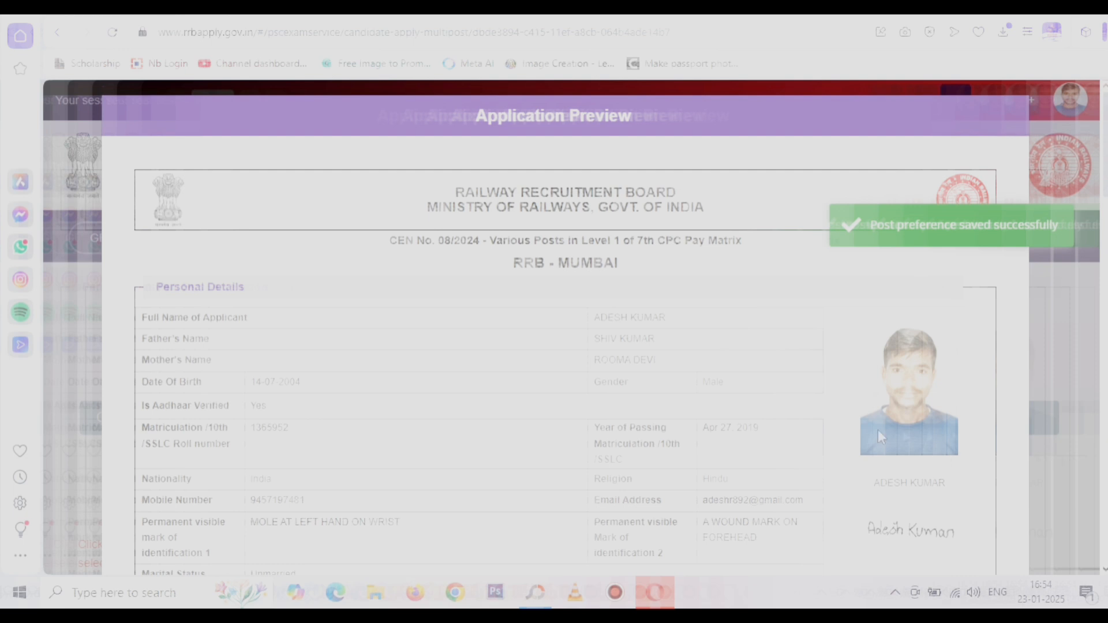
scroll(543, 378, down, 3)
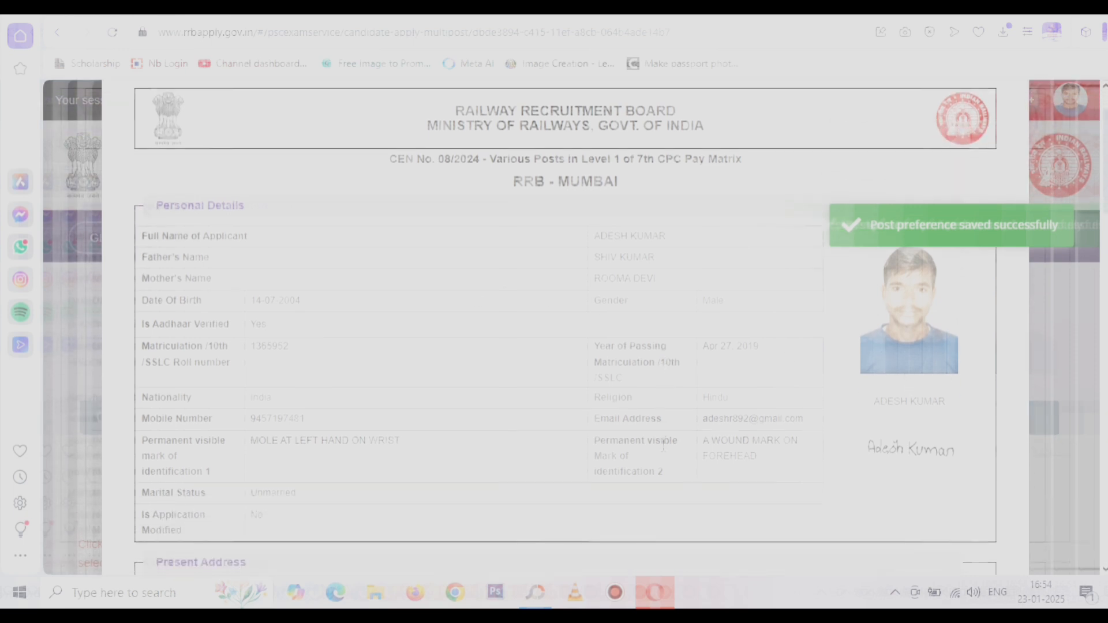
scroll(664, 444, down, 3)
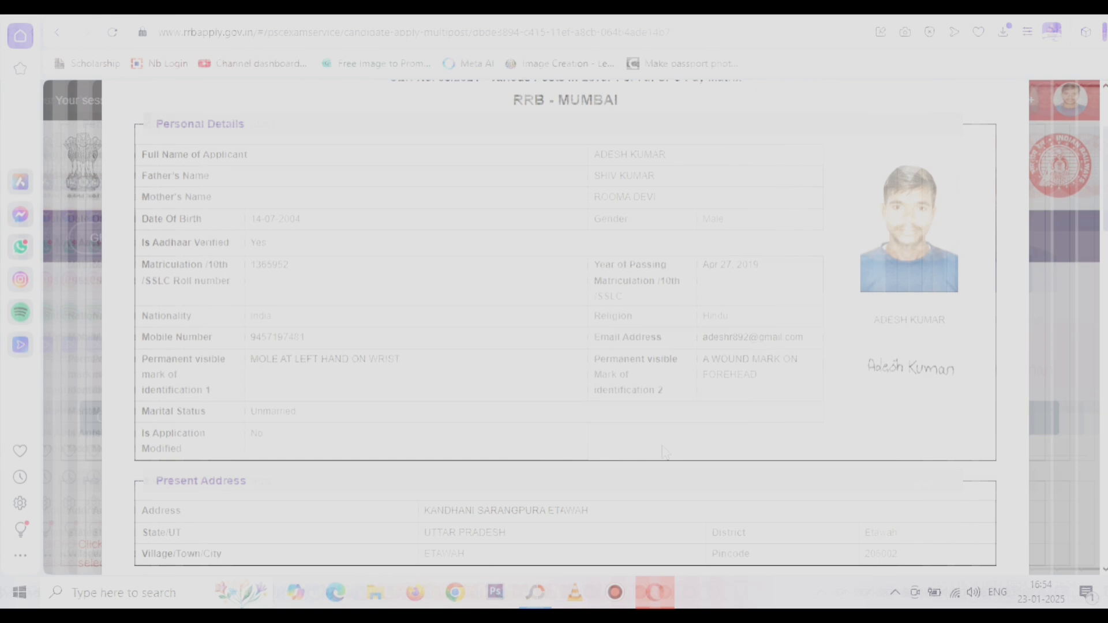
scroll(665, 452, down, 3)
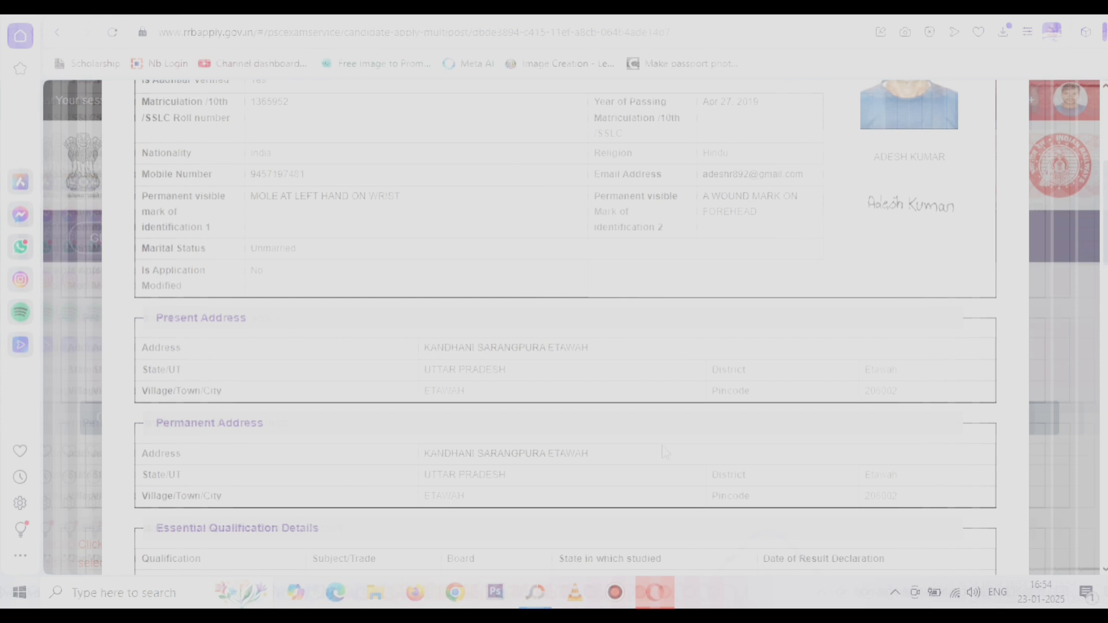
scroll(665, 452, down, 1)
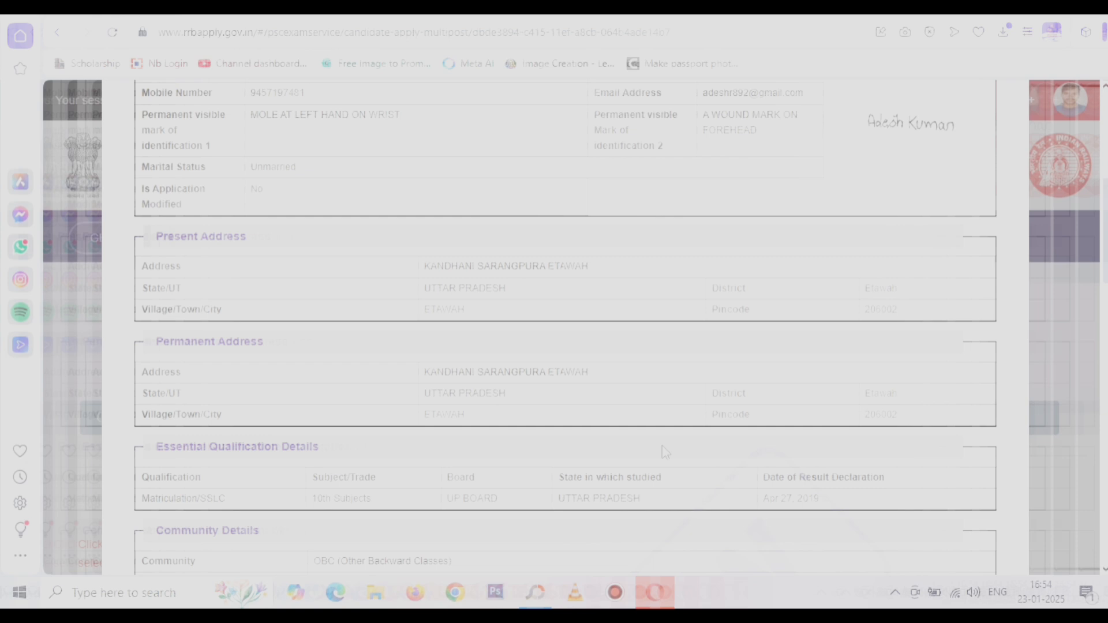
scroll(665, 452, down, 2)
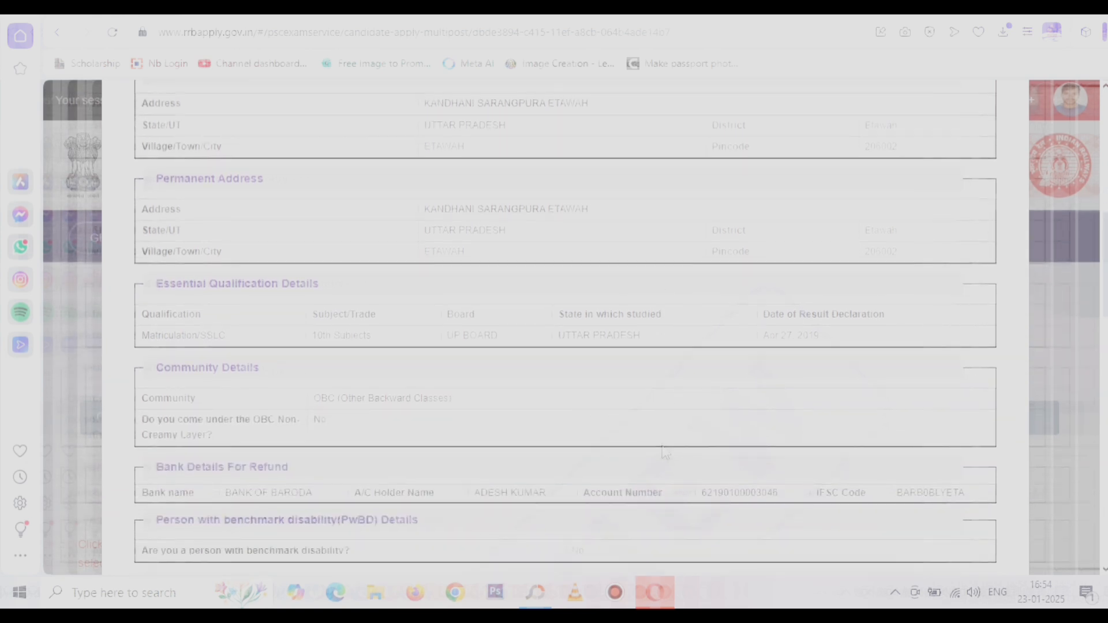
scroll(665, 452, down, 1)
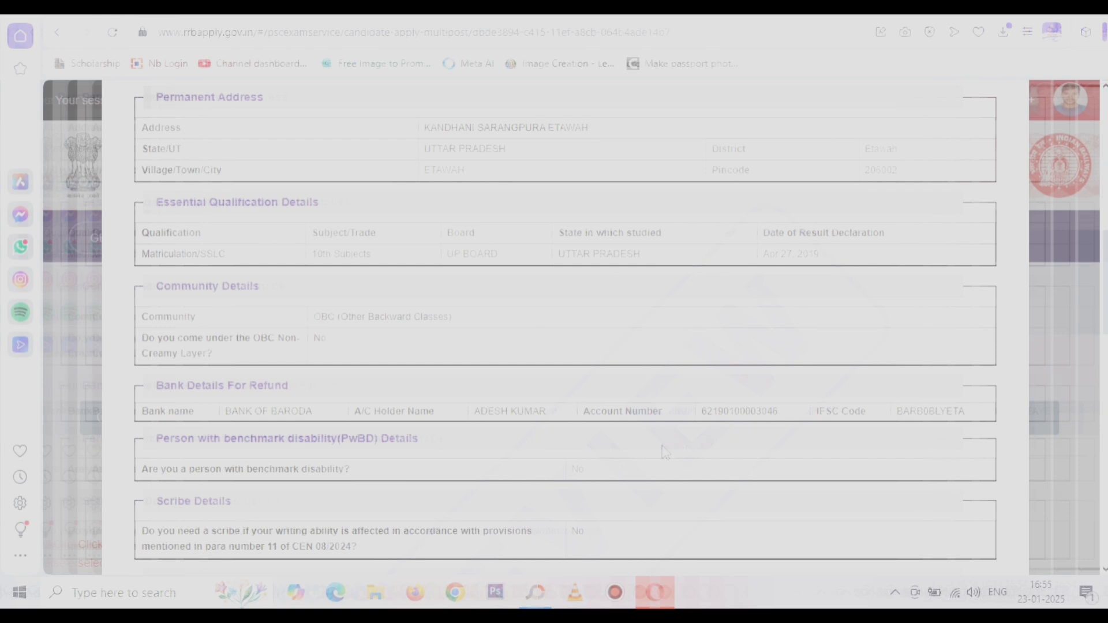
scroll(665, 452, down, 2)
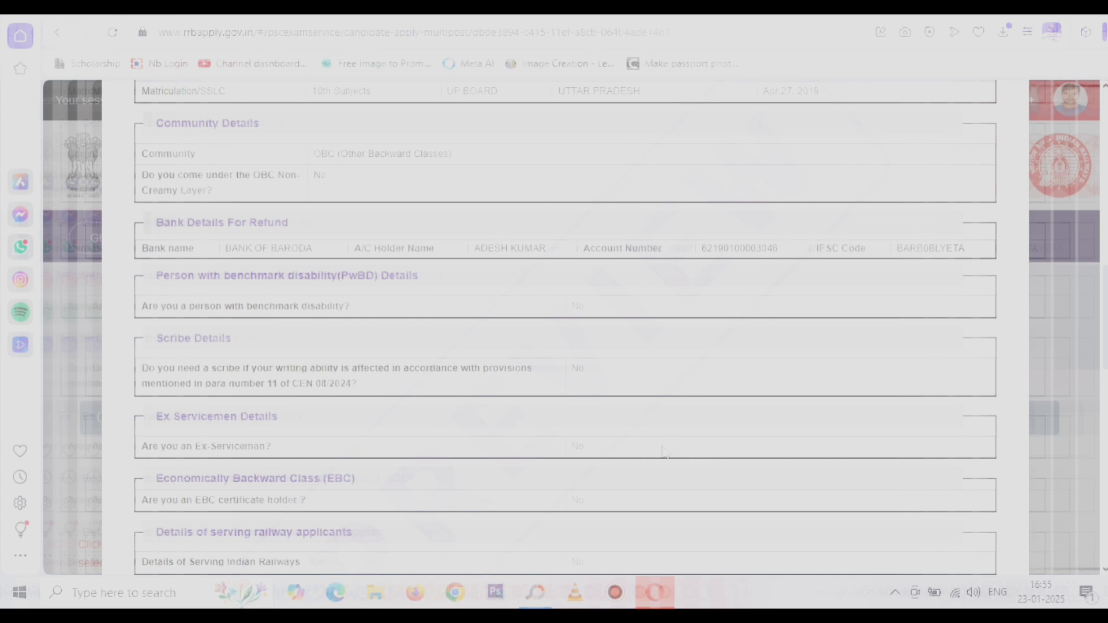
scroll(664, 452, down, 1)
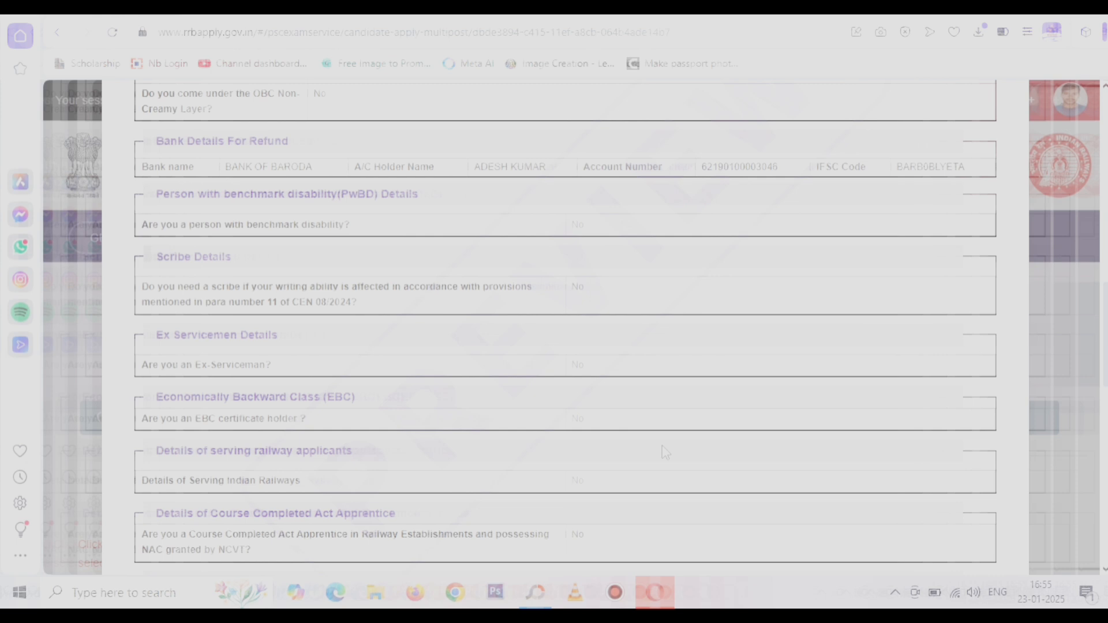
scroll(665, 452, down, 1)
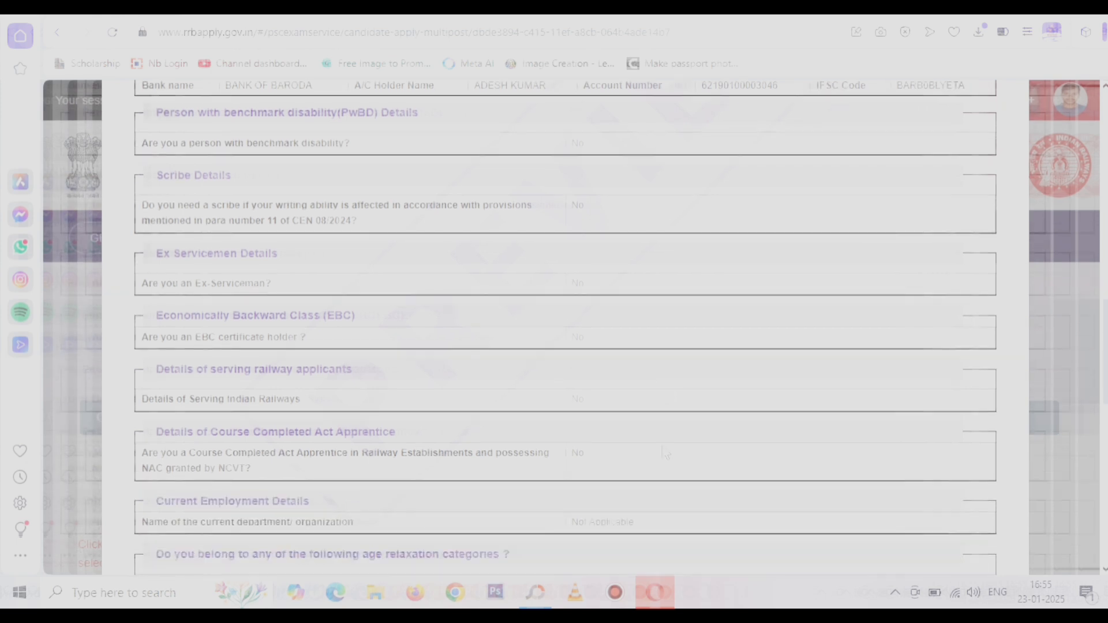
scroll(665, 453, down, 7)
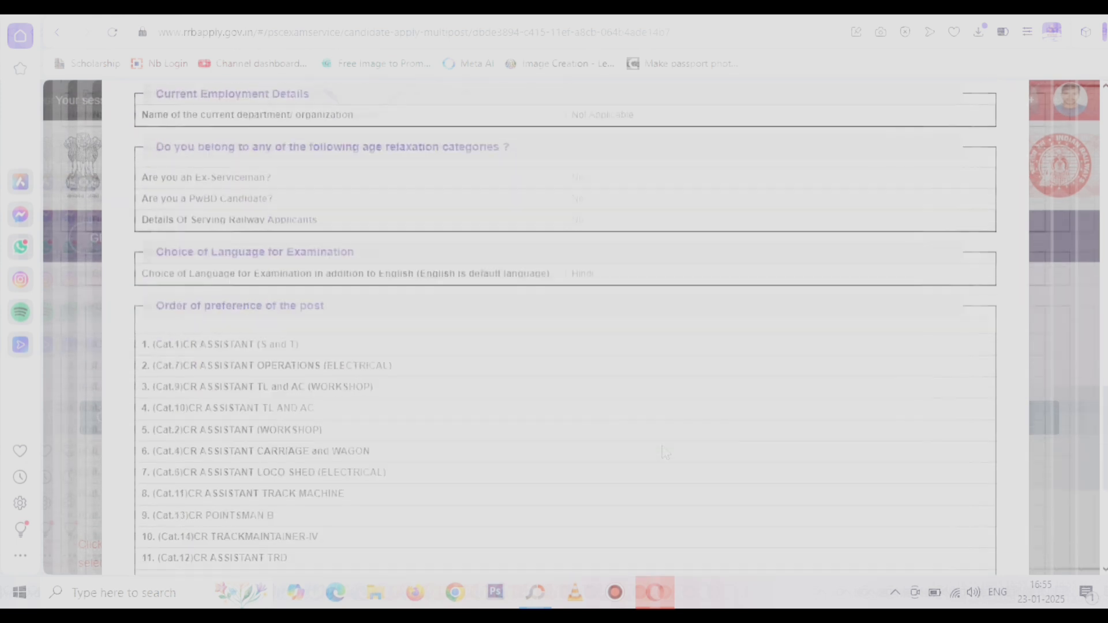
scroll(665, 454, down, 2)
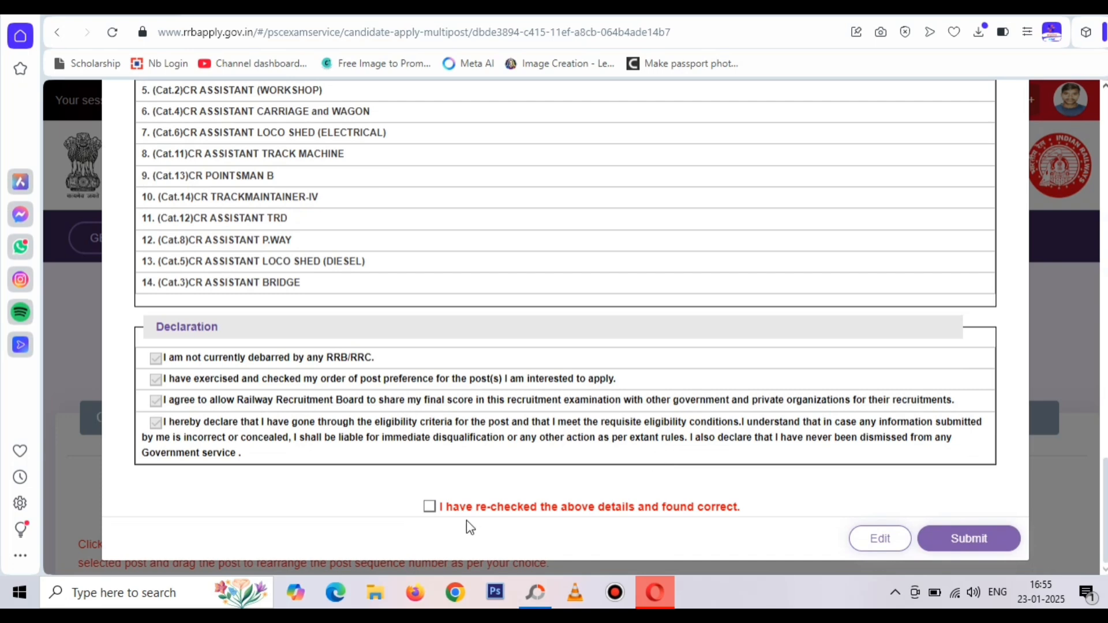
Confirm the details were re-checked and correct, then submit and confirm the final submission
click(430, 508)
click(953, 538)
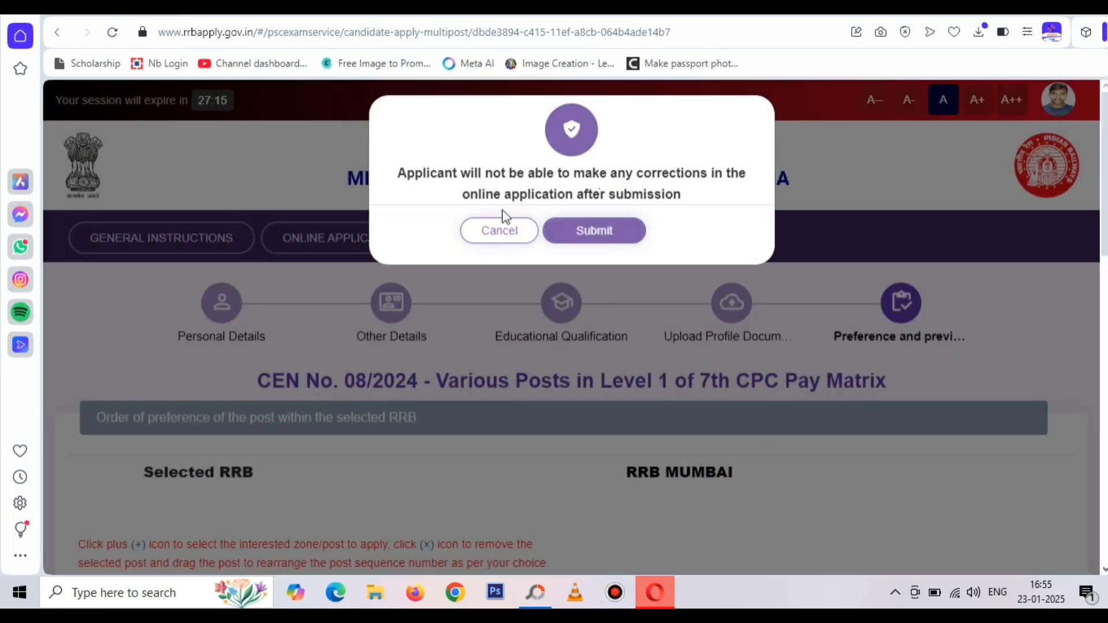
click(617, 230)
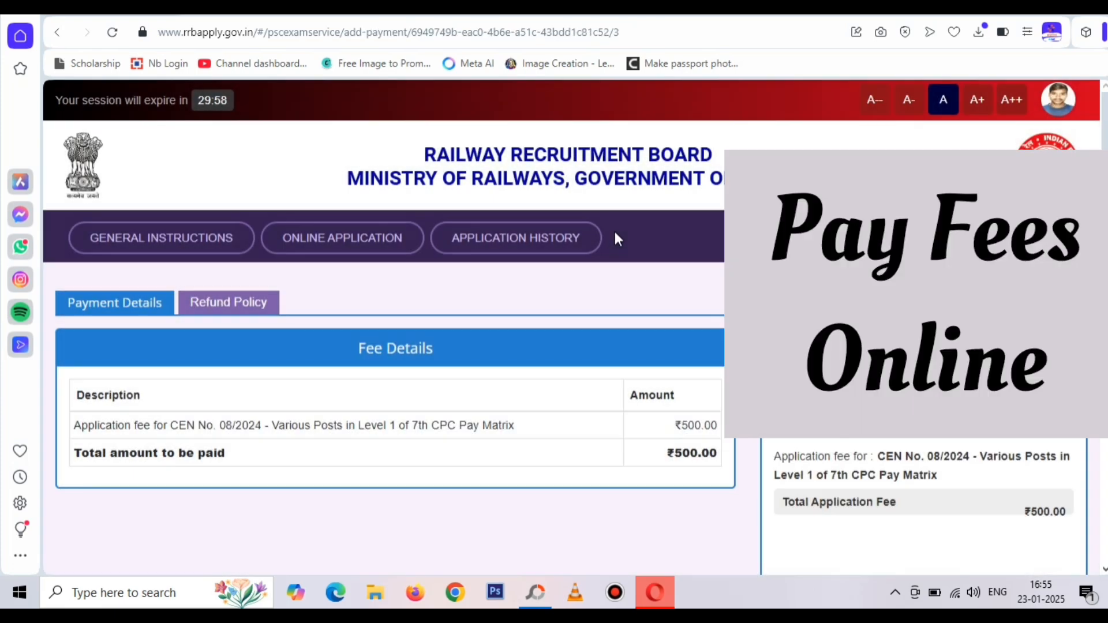
Scroll through the fee payment page showing ₹500.00 due for CEN 08/2024
scroll(640, 459, down, 2)
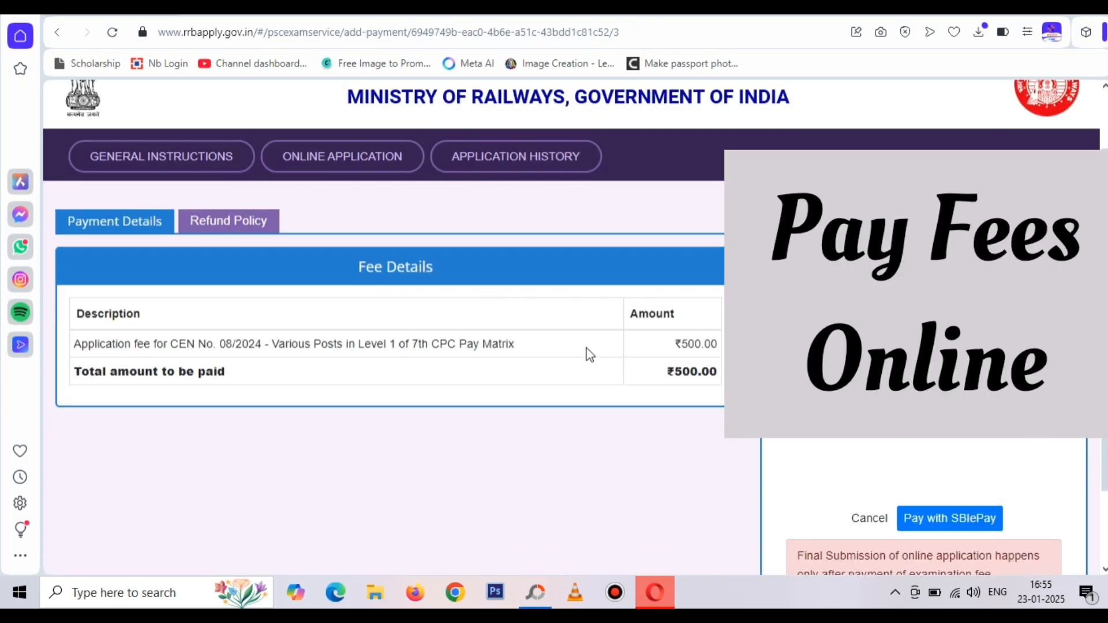
scroll(618, 386, down, 2)
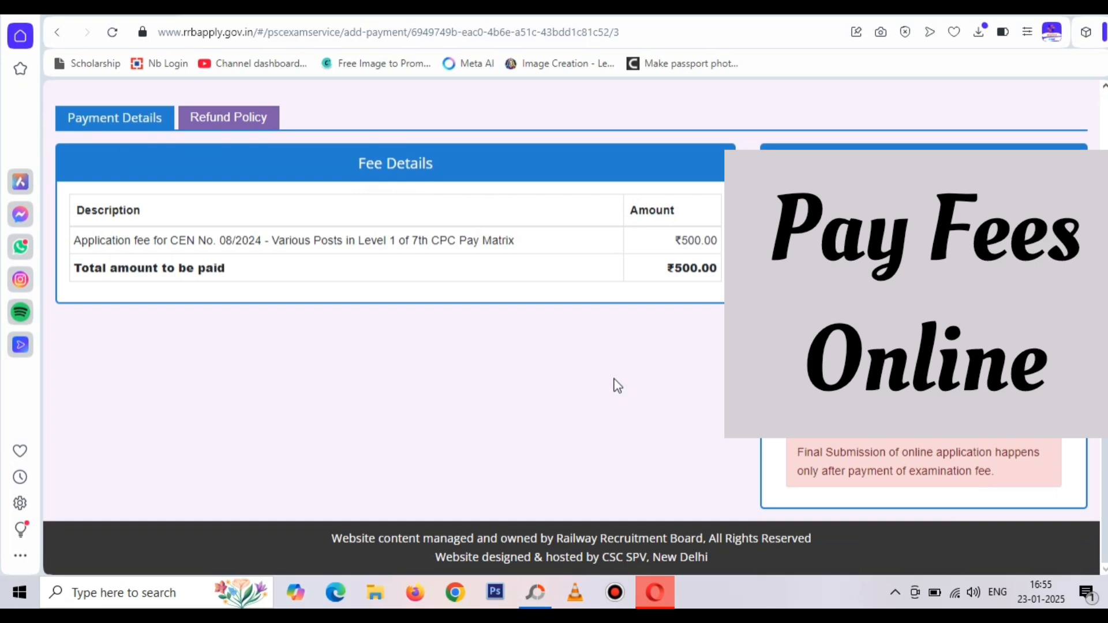
scroll(618, 386, up, 2)
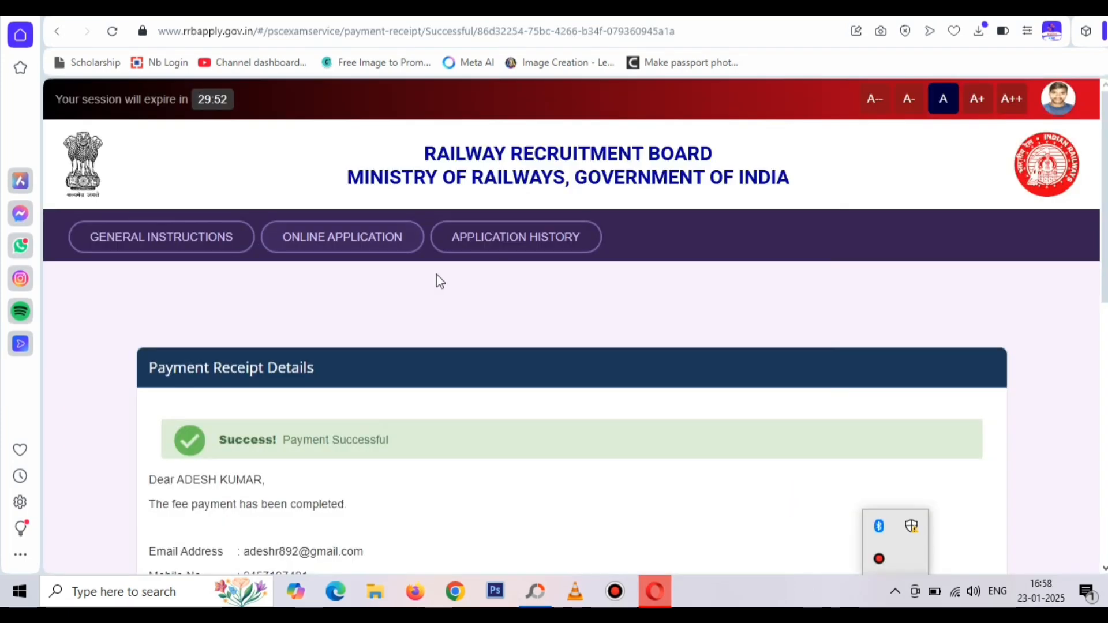
Print the paid ₹500 fee receipt from the Payment Receipt Details page
scroll(436, 279, down, 10)
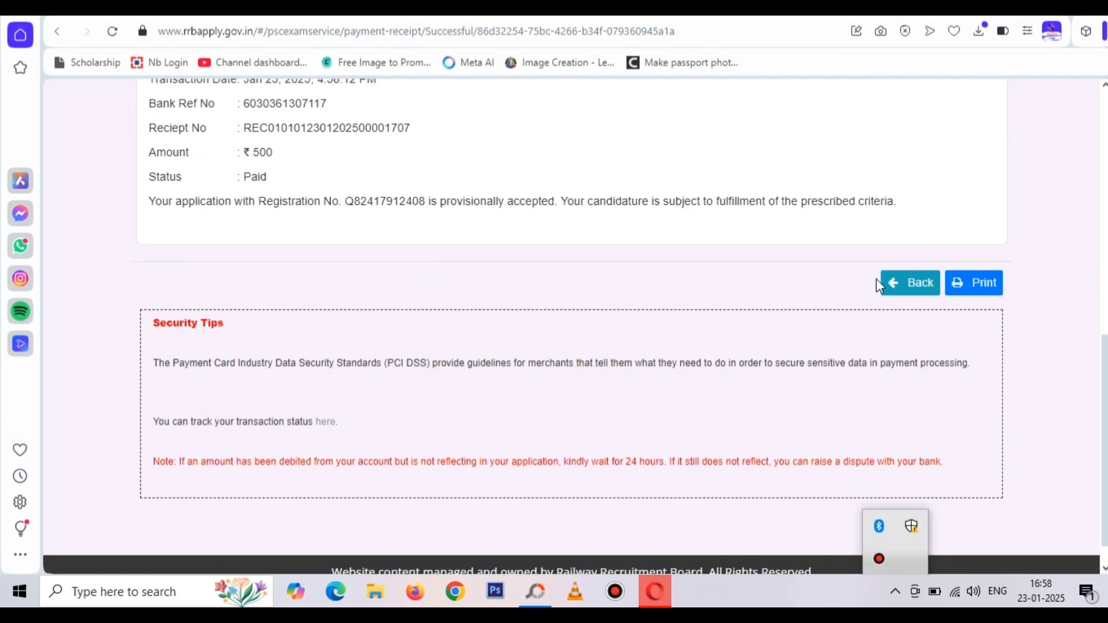
scroll(693, 361, down, 1)
scroll(695, 362, up, 4)
scroll(693, 361, up, 2)
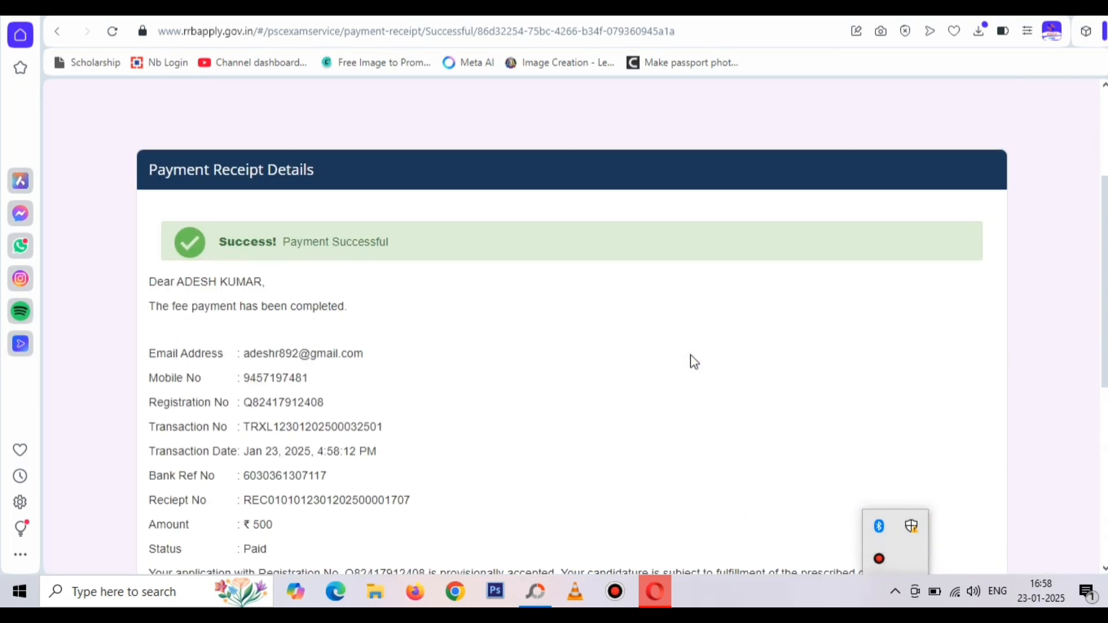
scroll(693, 362, down, 2)
click(990, 496)
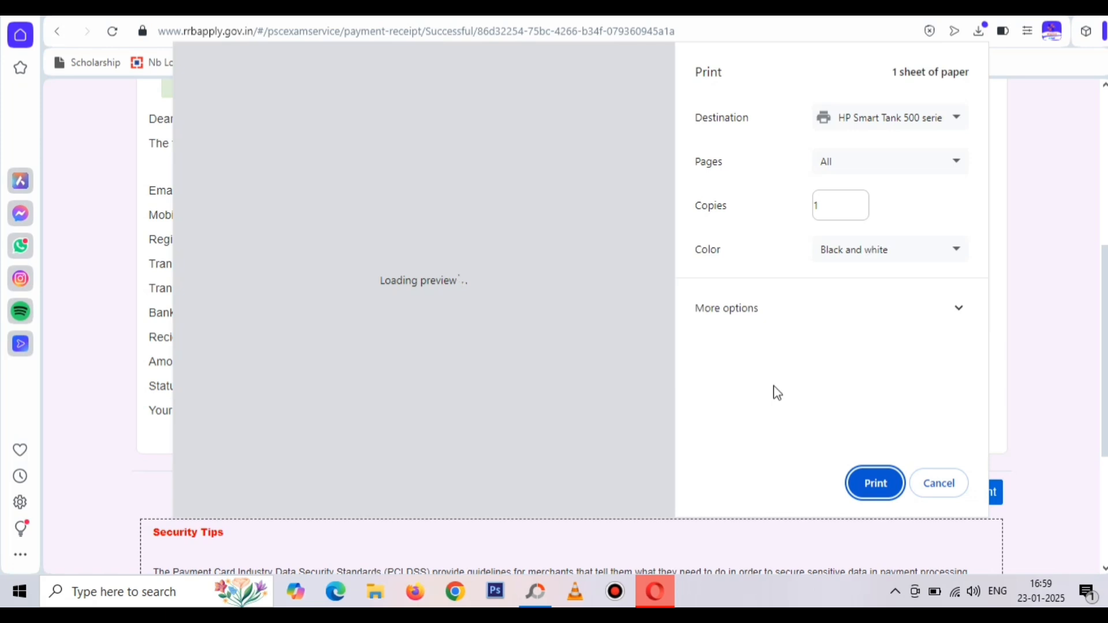
Set the receipt printout's Color option to 'Color' under More options and print it
click(774, 324)
click(841, 254)
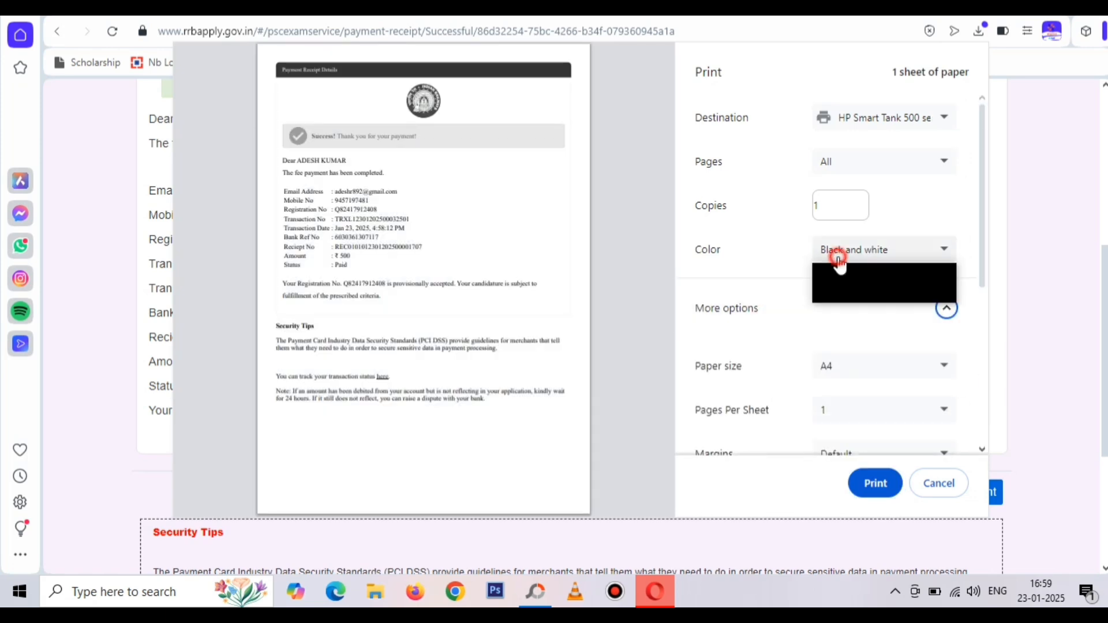
click(851, 295)
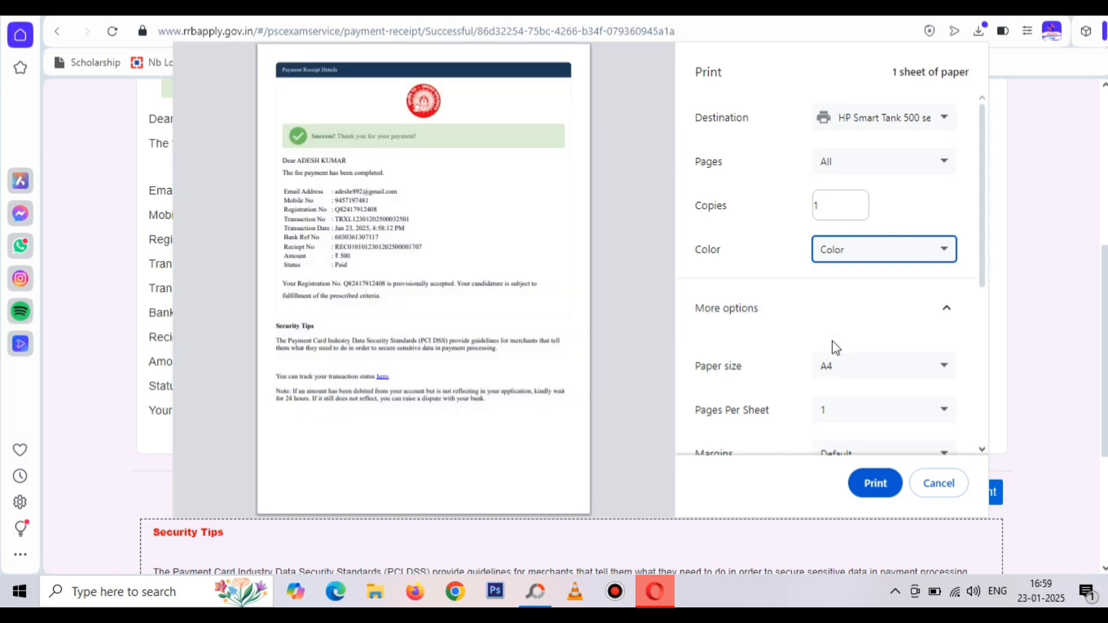
scroll(833, 341, down, 5)
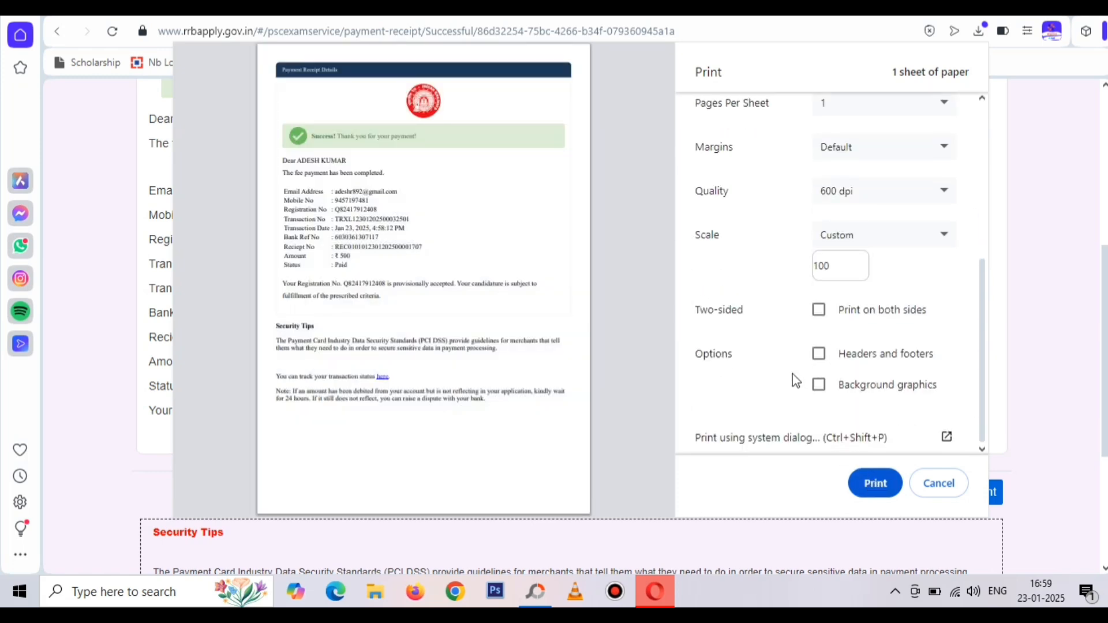
scroll(792, 374, up, 4)
scroll(792, 374, down, 4)
scroll(792, 374, up, 4)
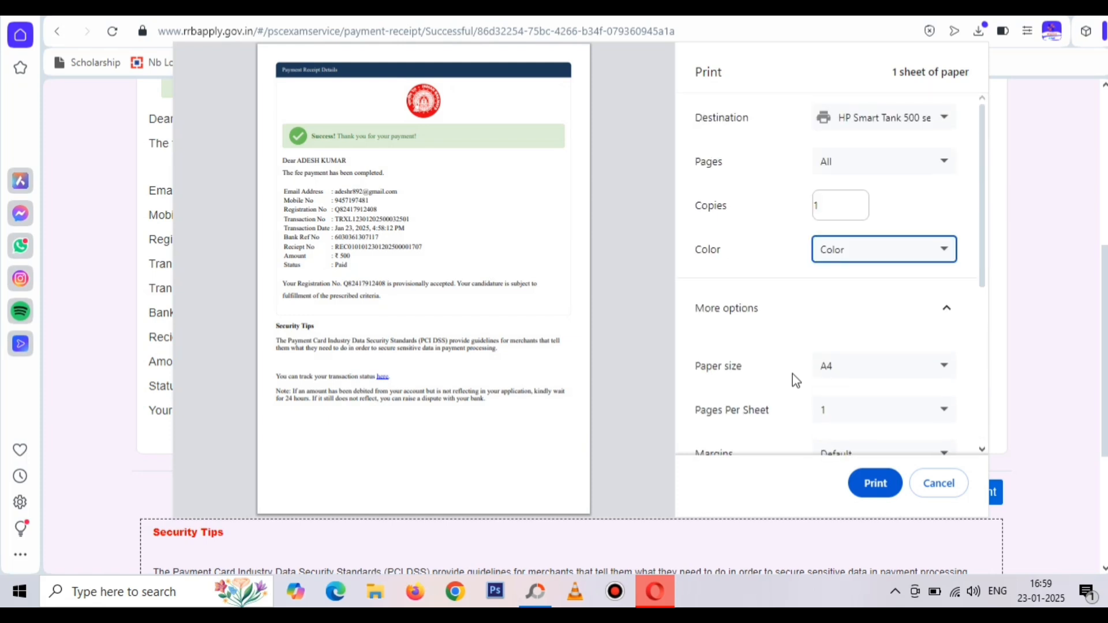
scroll(792, 374, down, 5)
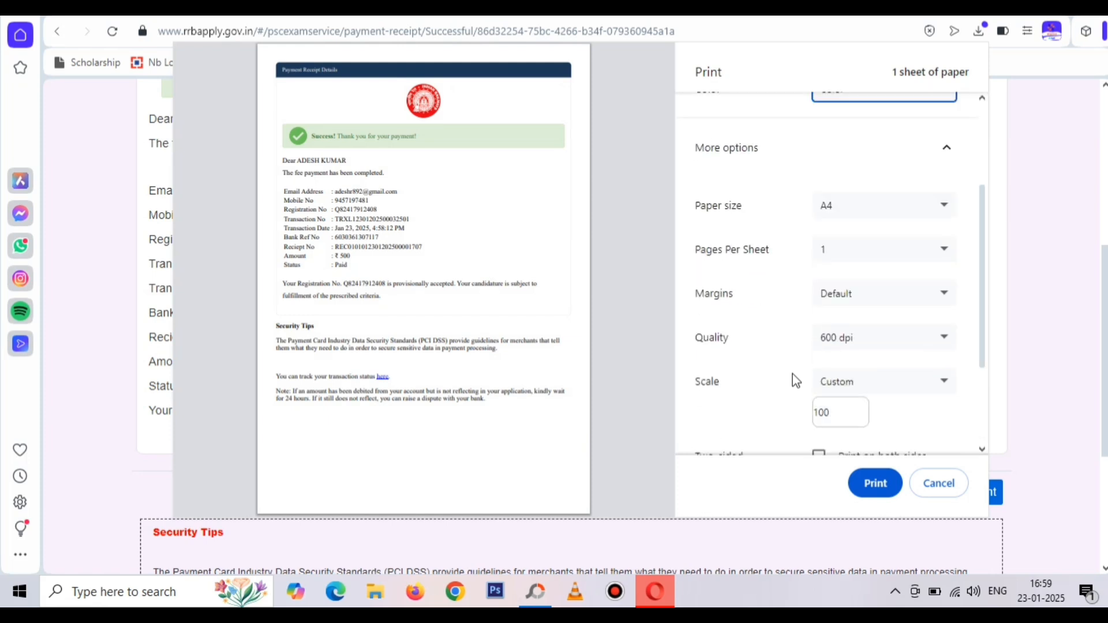
click(876, 483)
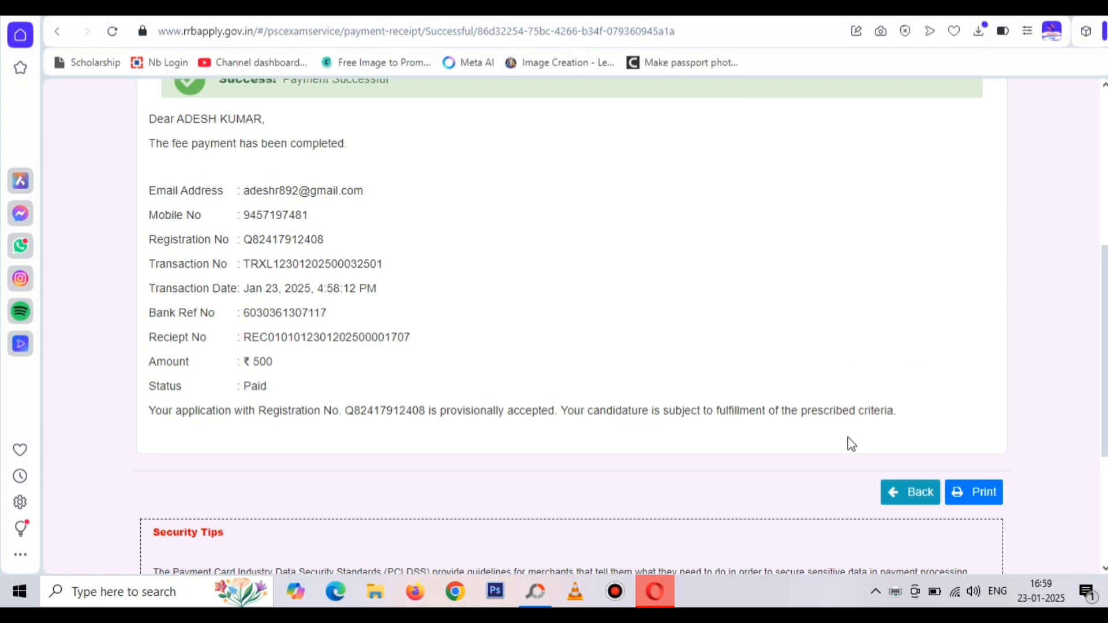
Return to My Application, where the Level 1 application shows Payment Completed
scroll(849, 438, up, 5)
scroll(849, 439, down, 5)
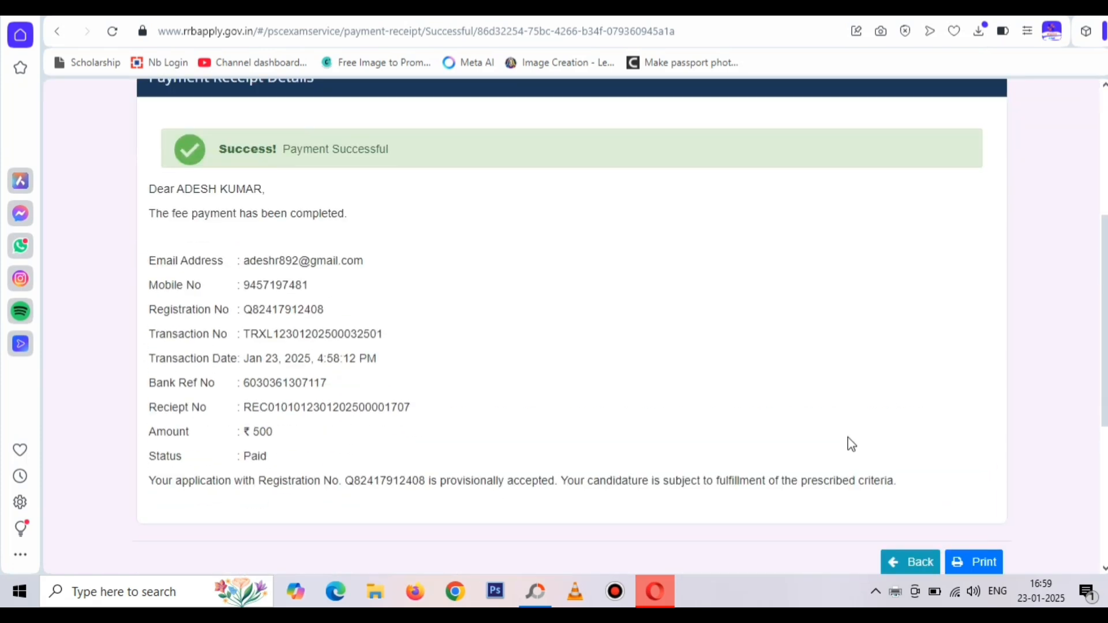
scroll(848, 438, down, 4)
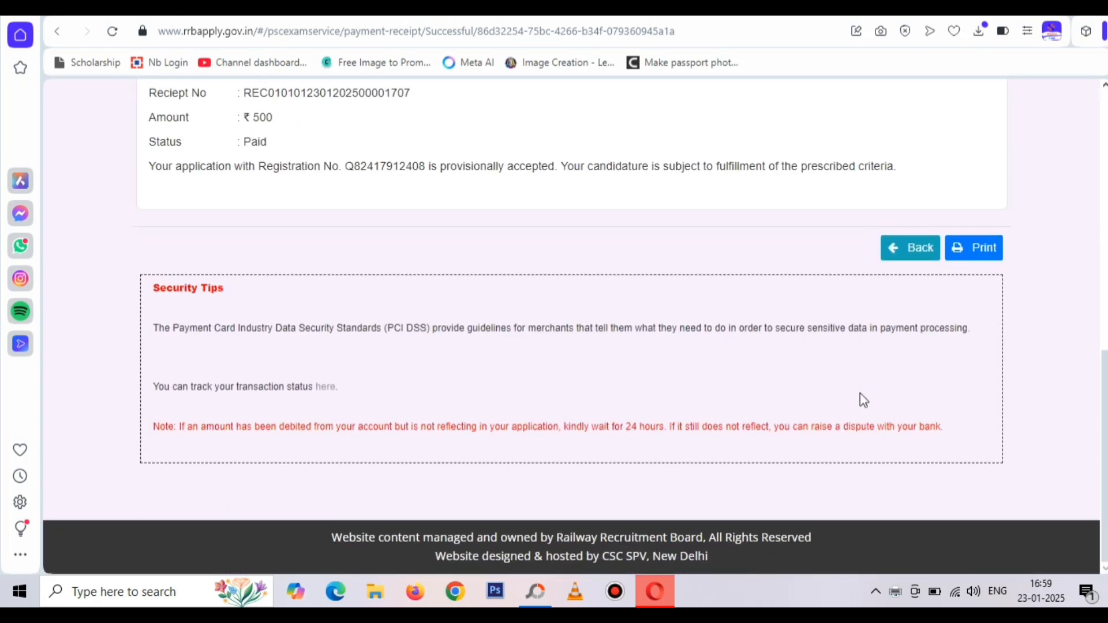
click(904, 247)
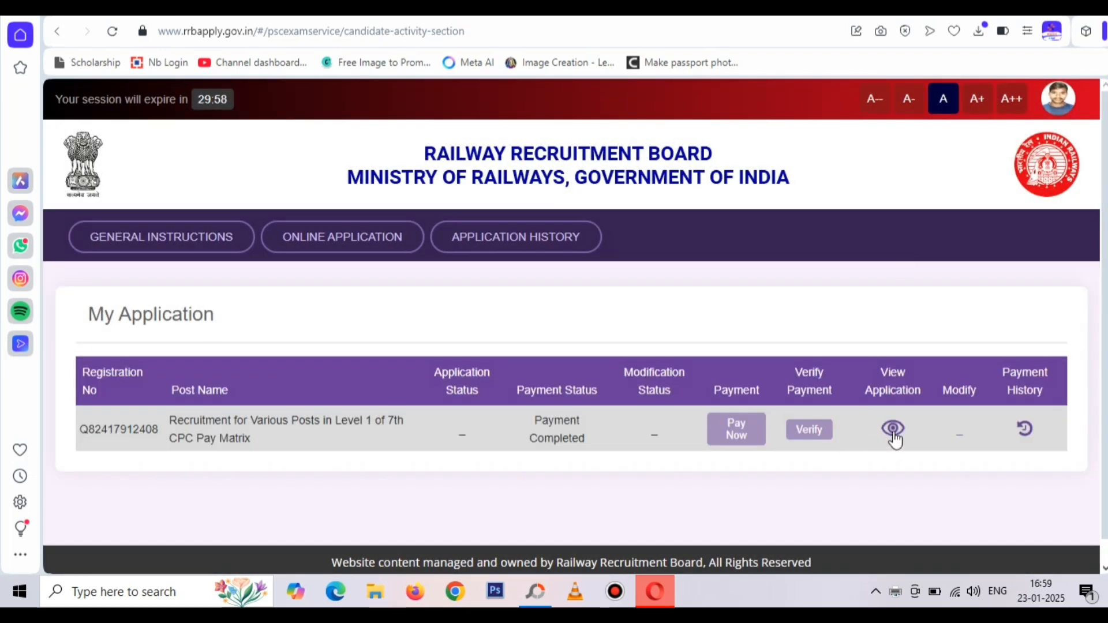
View the submitted RRB Mumbai application, scrolling through its payment details and declaration
click(894, 435)
scroll(895, 437, down, 8)
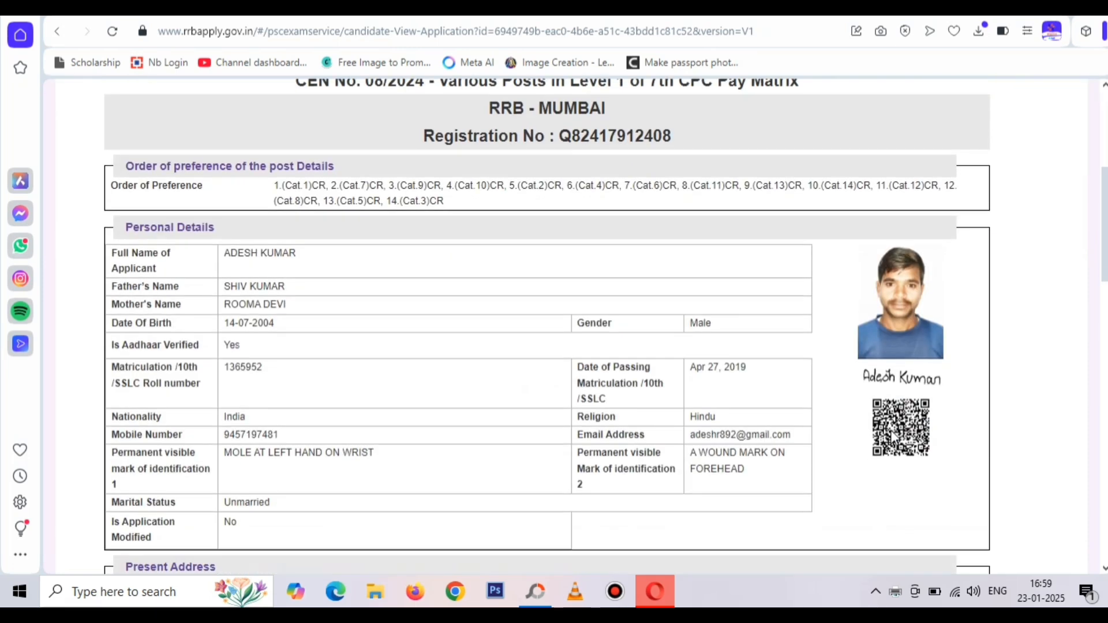
scroll(895, 437, down, 15)
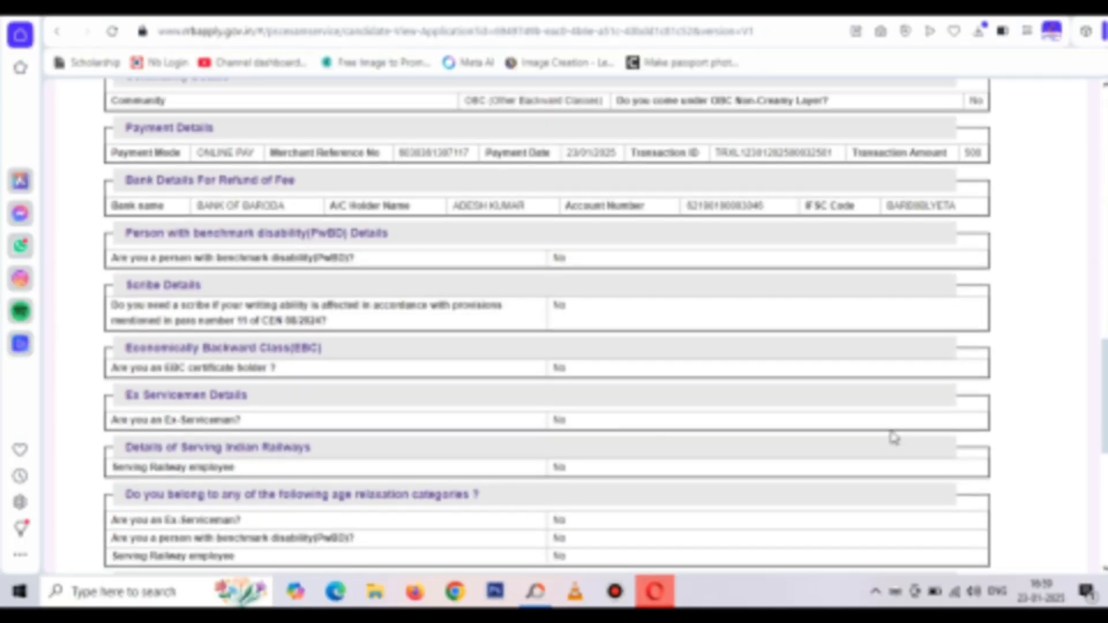
scroll(894, 437, down, 2)
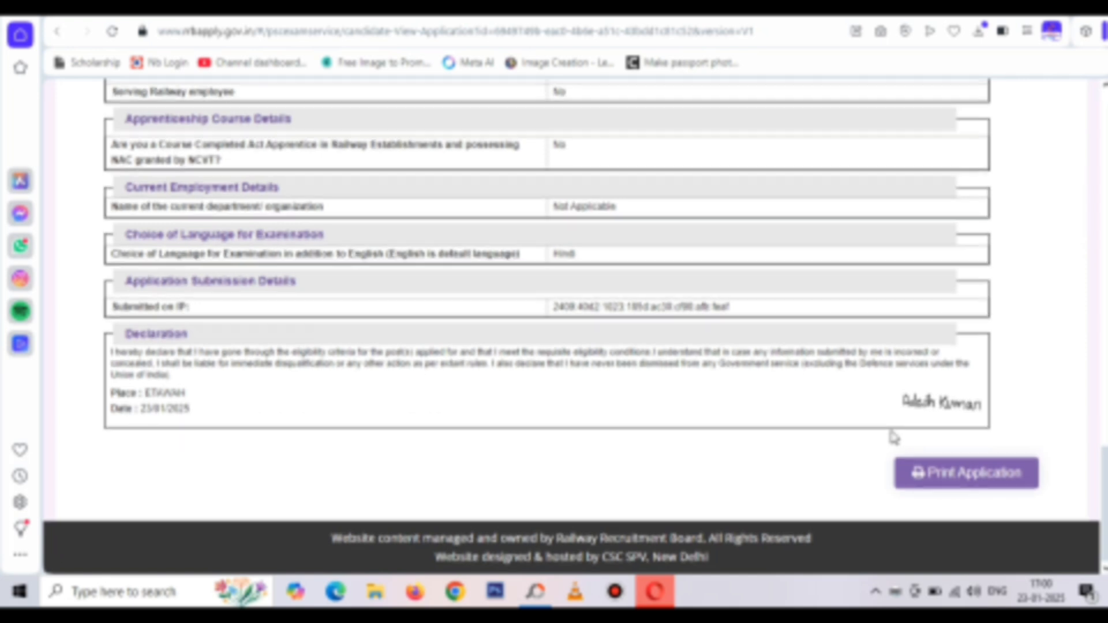
scroll(894, 437, up, 2)
scroll(892, 430, up, 2)
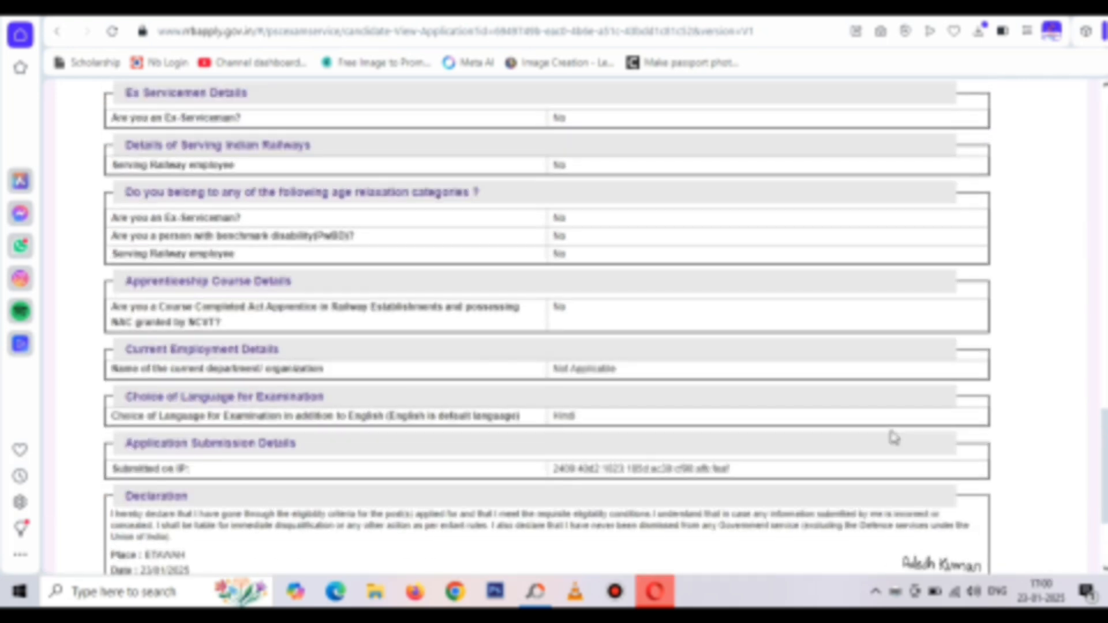
scroll(894, 438, up, 15)
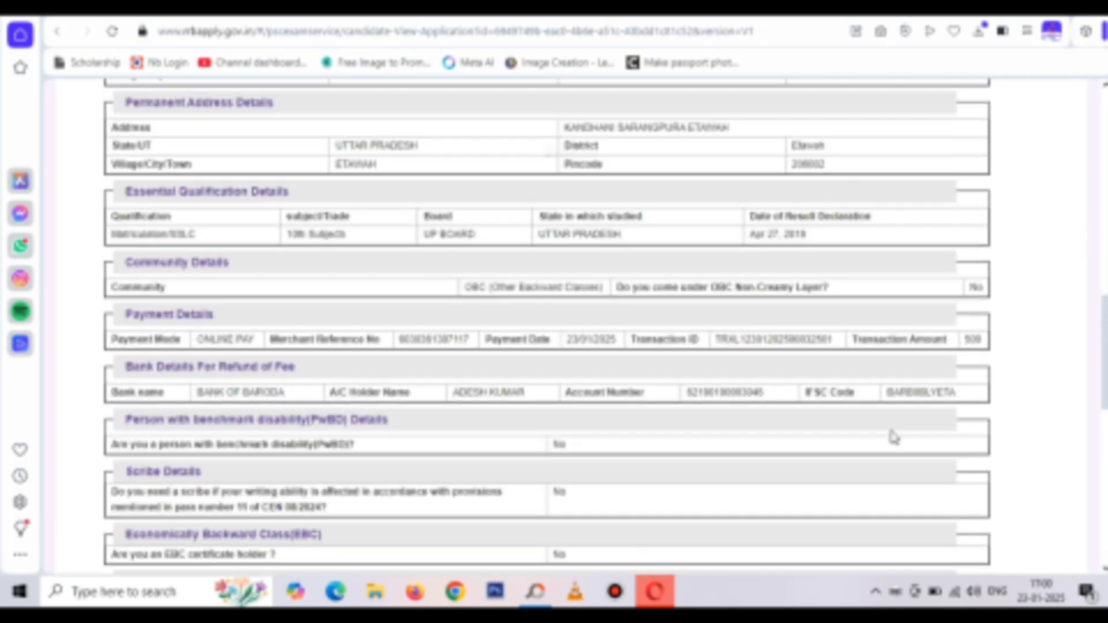
scroll(894, 437, up, 12)
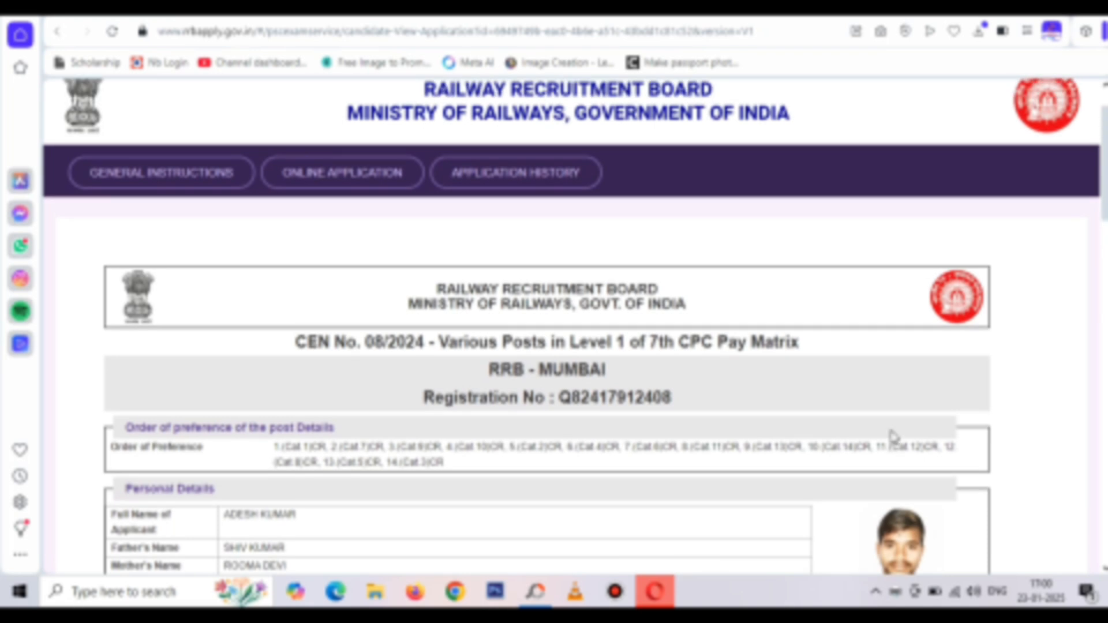
scroll(895, 437, down, 3)
scroll(894, 437, down, 20)
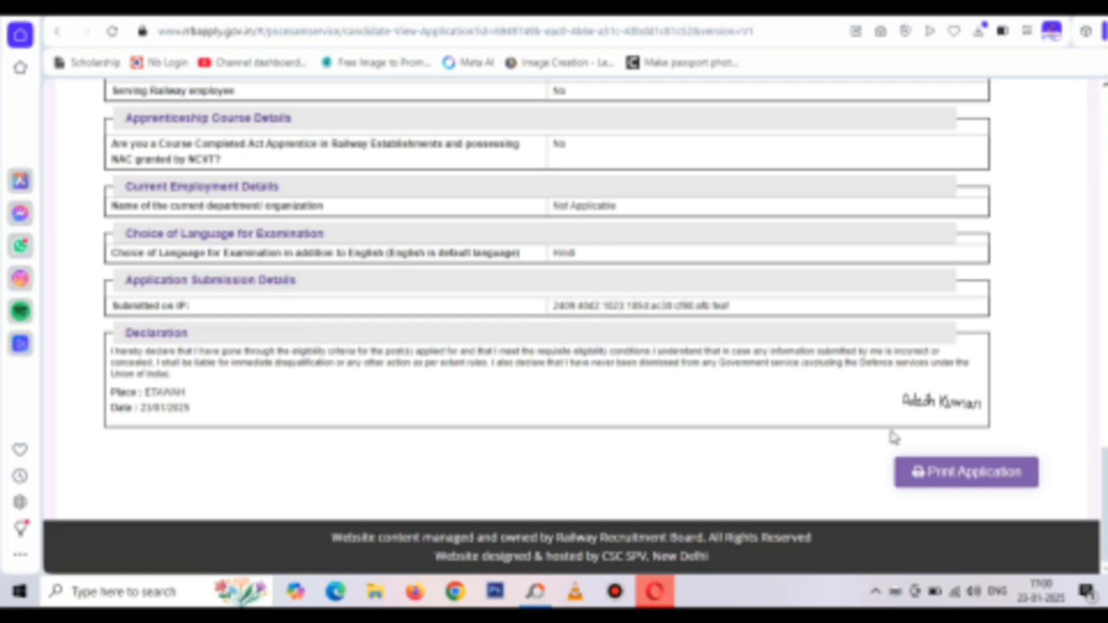
scroll(894, 438, up, 2)
scroll(893, 433, up, 8)
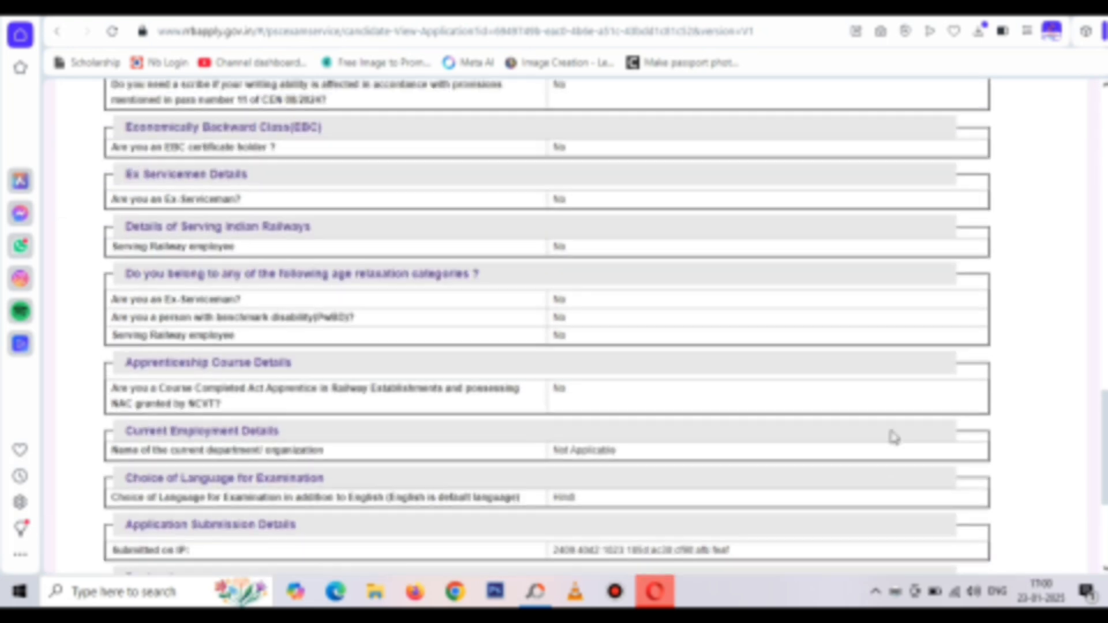